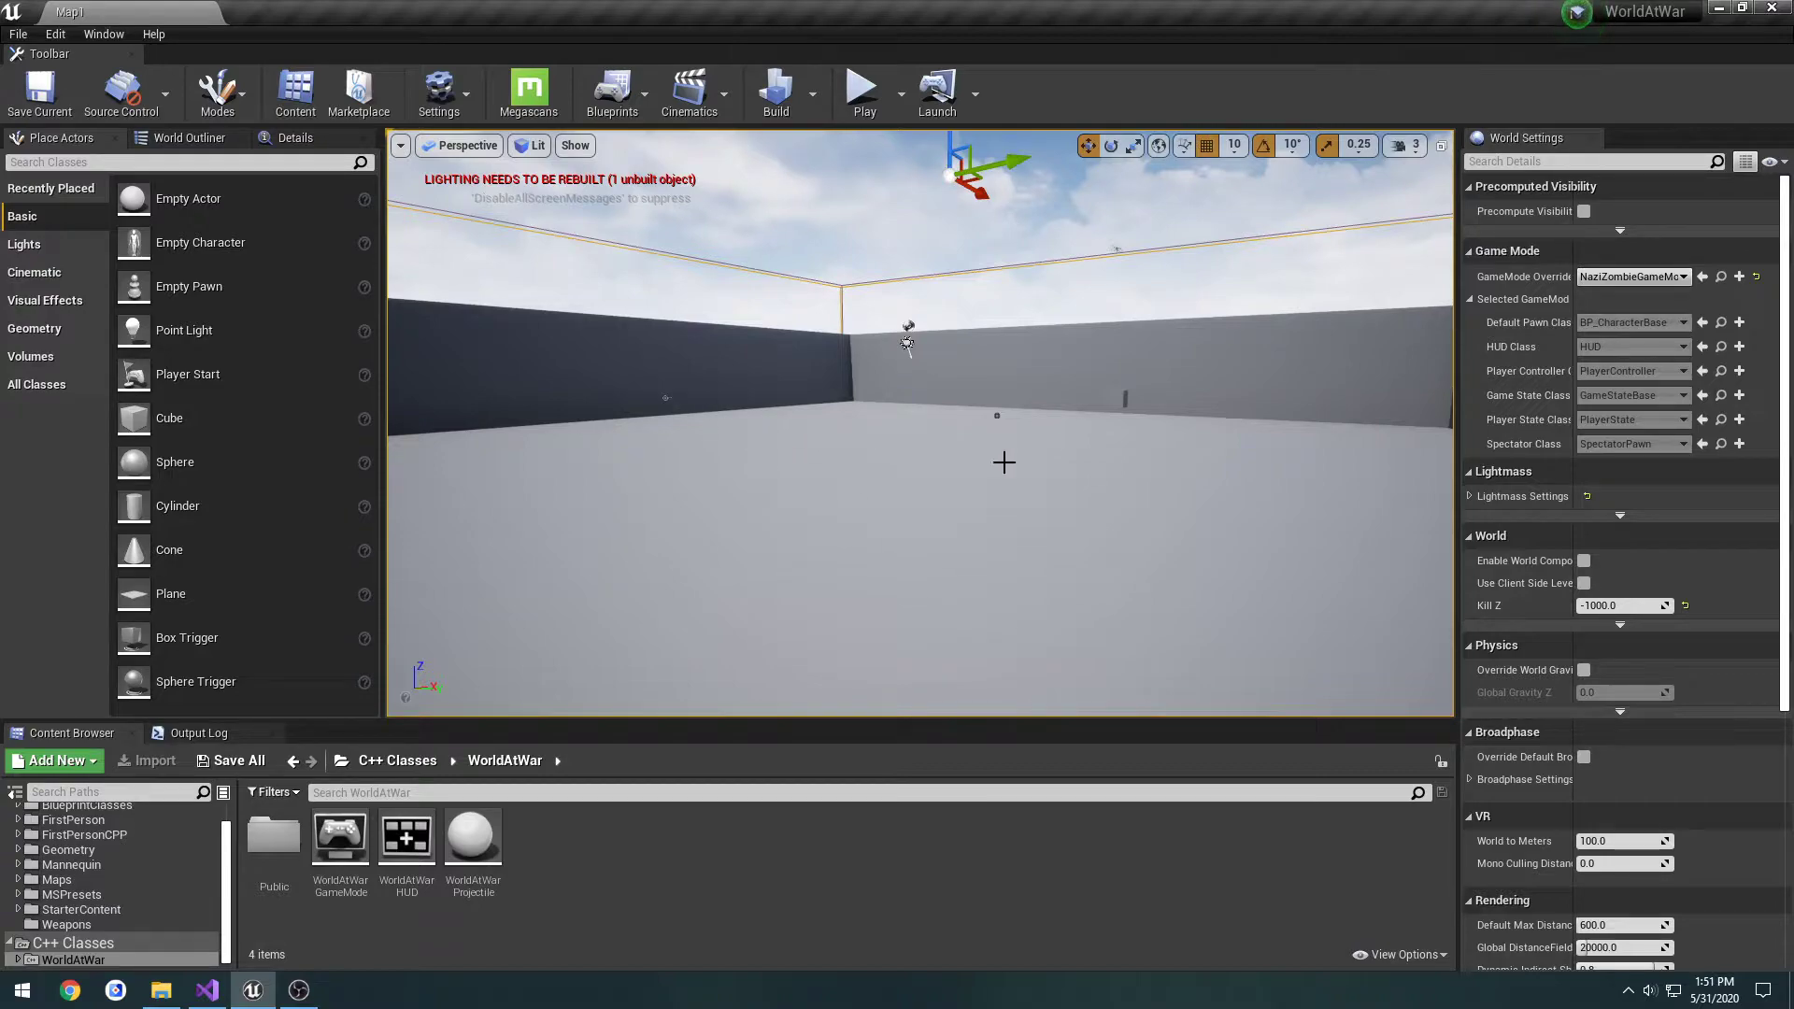
- Browse the C++ Classes to the Public/NaziZombie folder
right_click_drag(1017, 465, 1029, 466)
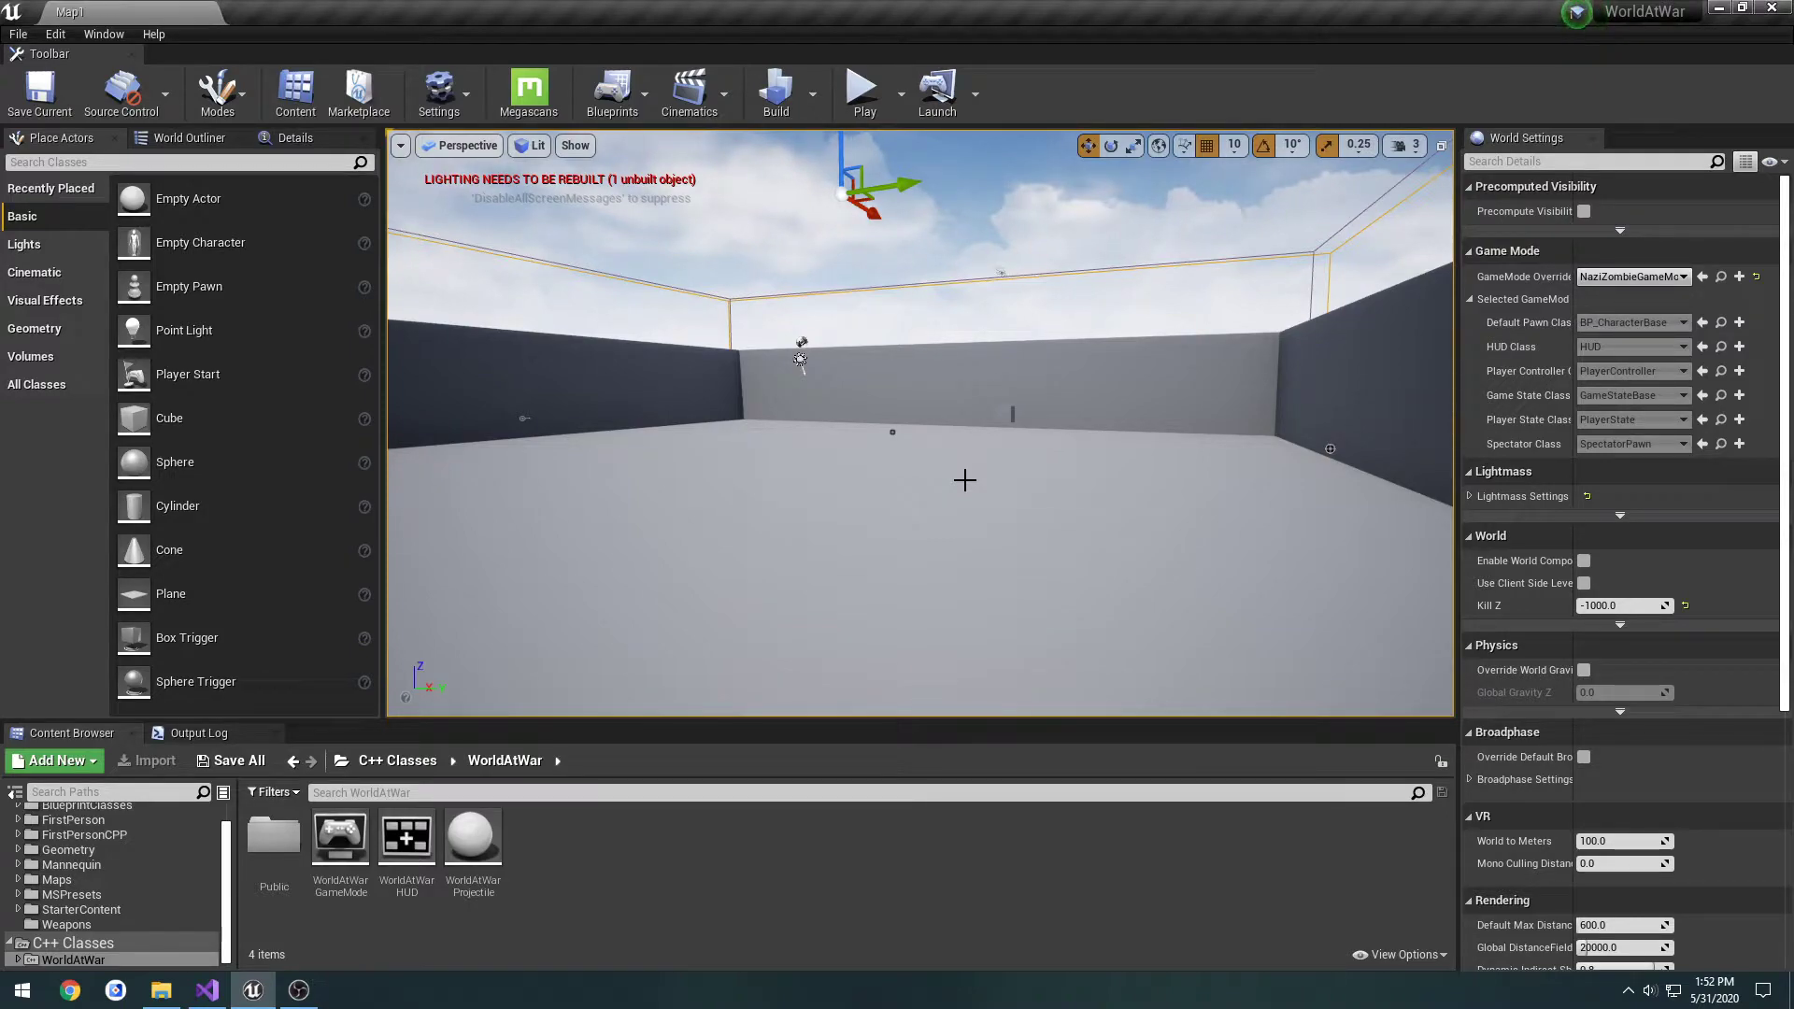
double_click(273, 834)
double_click(275, 855)
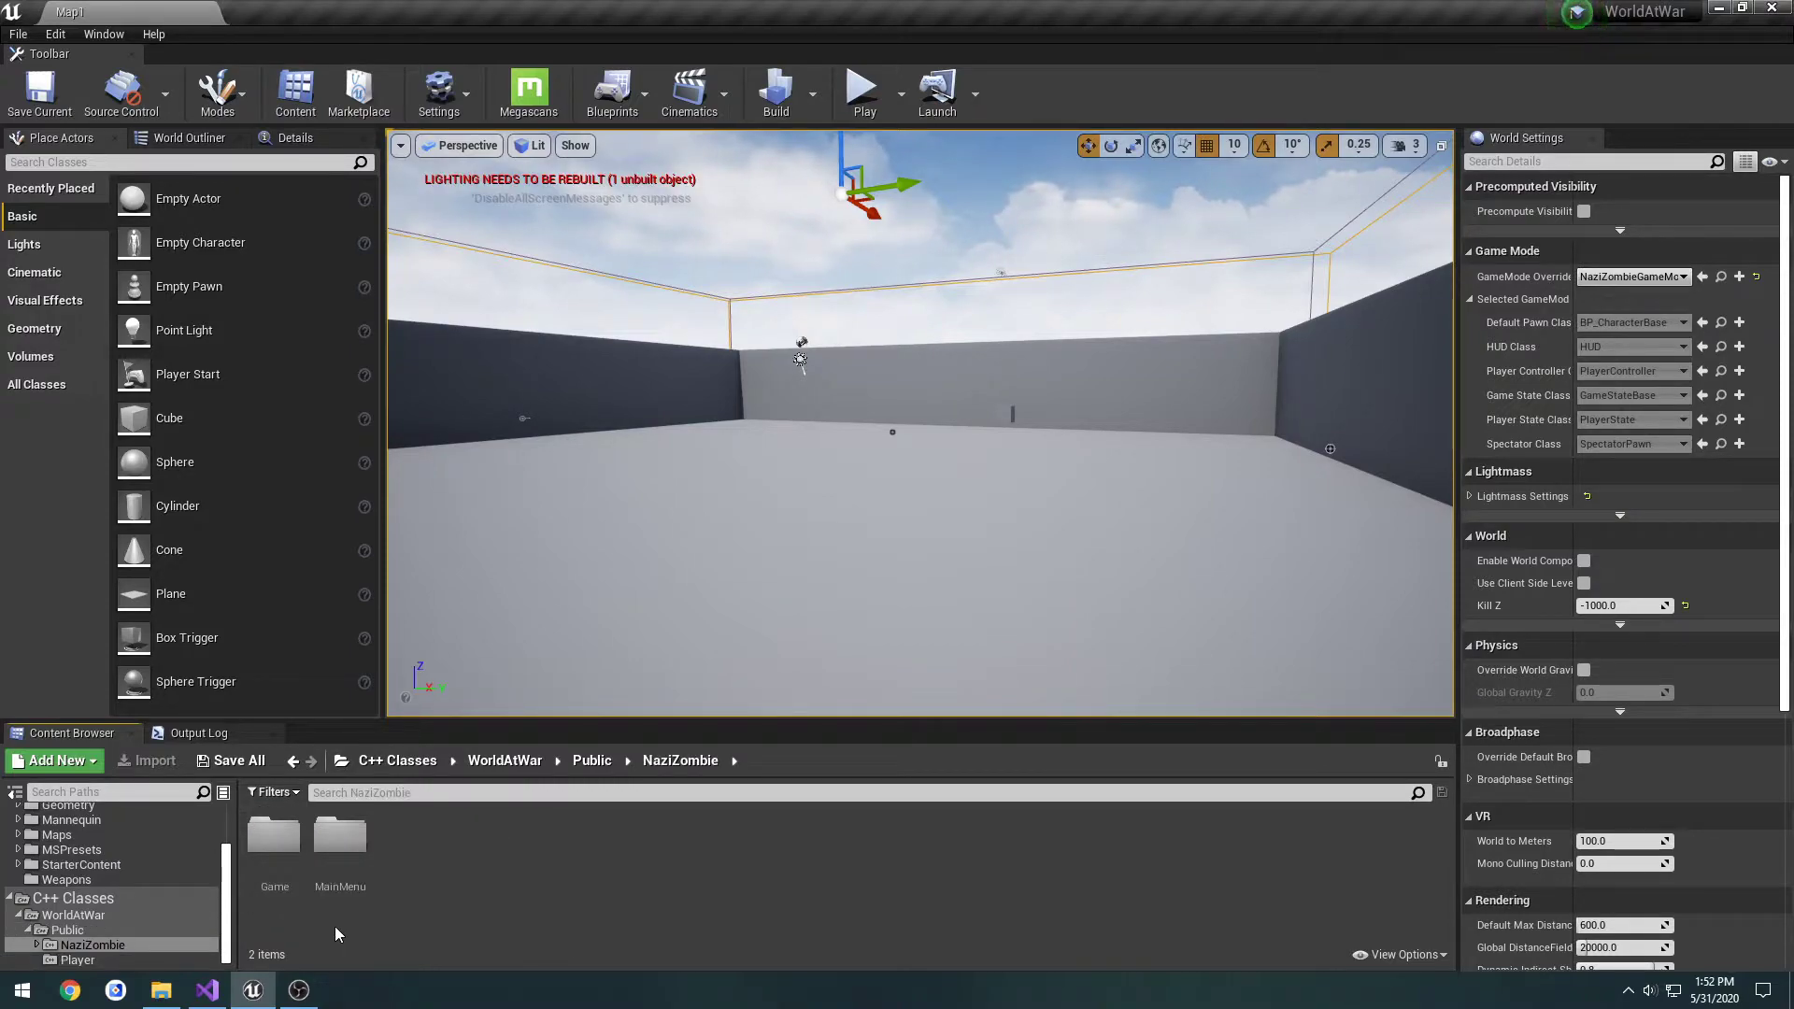
double_click(274, 839)
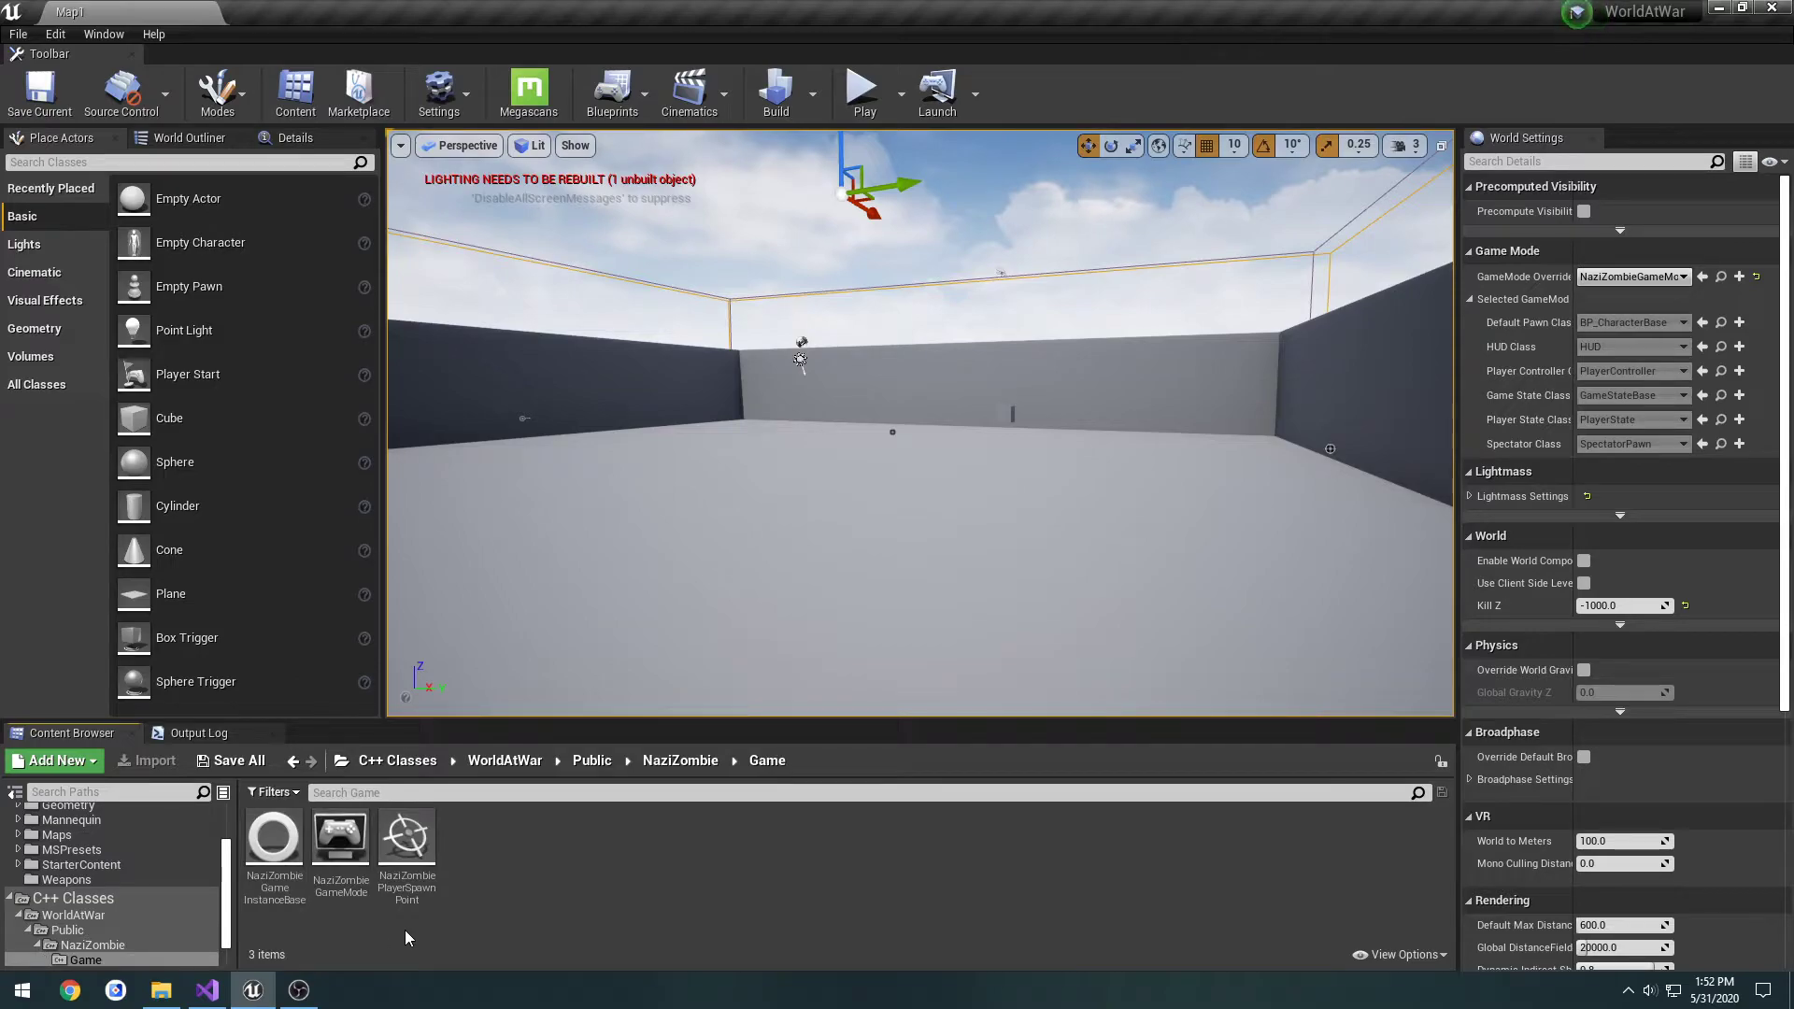
key("alt+Left")
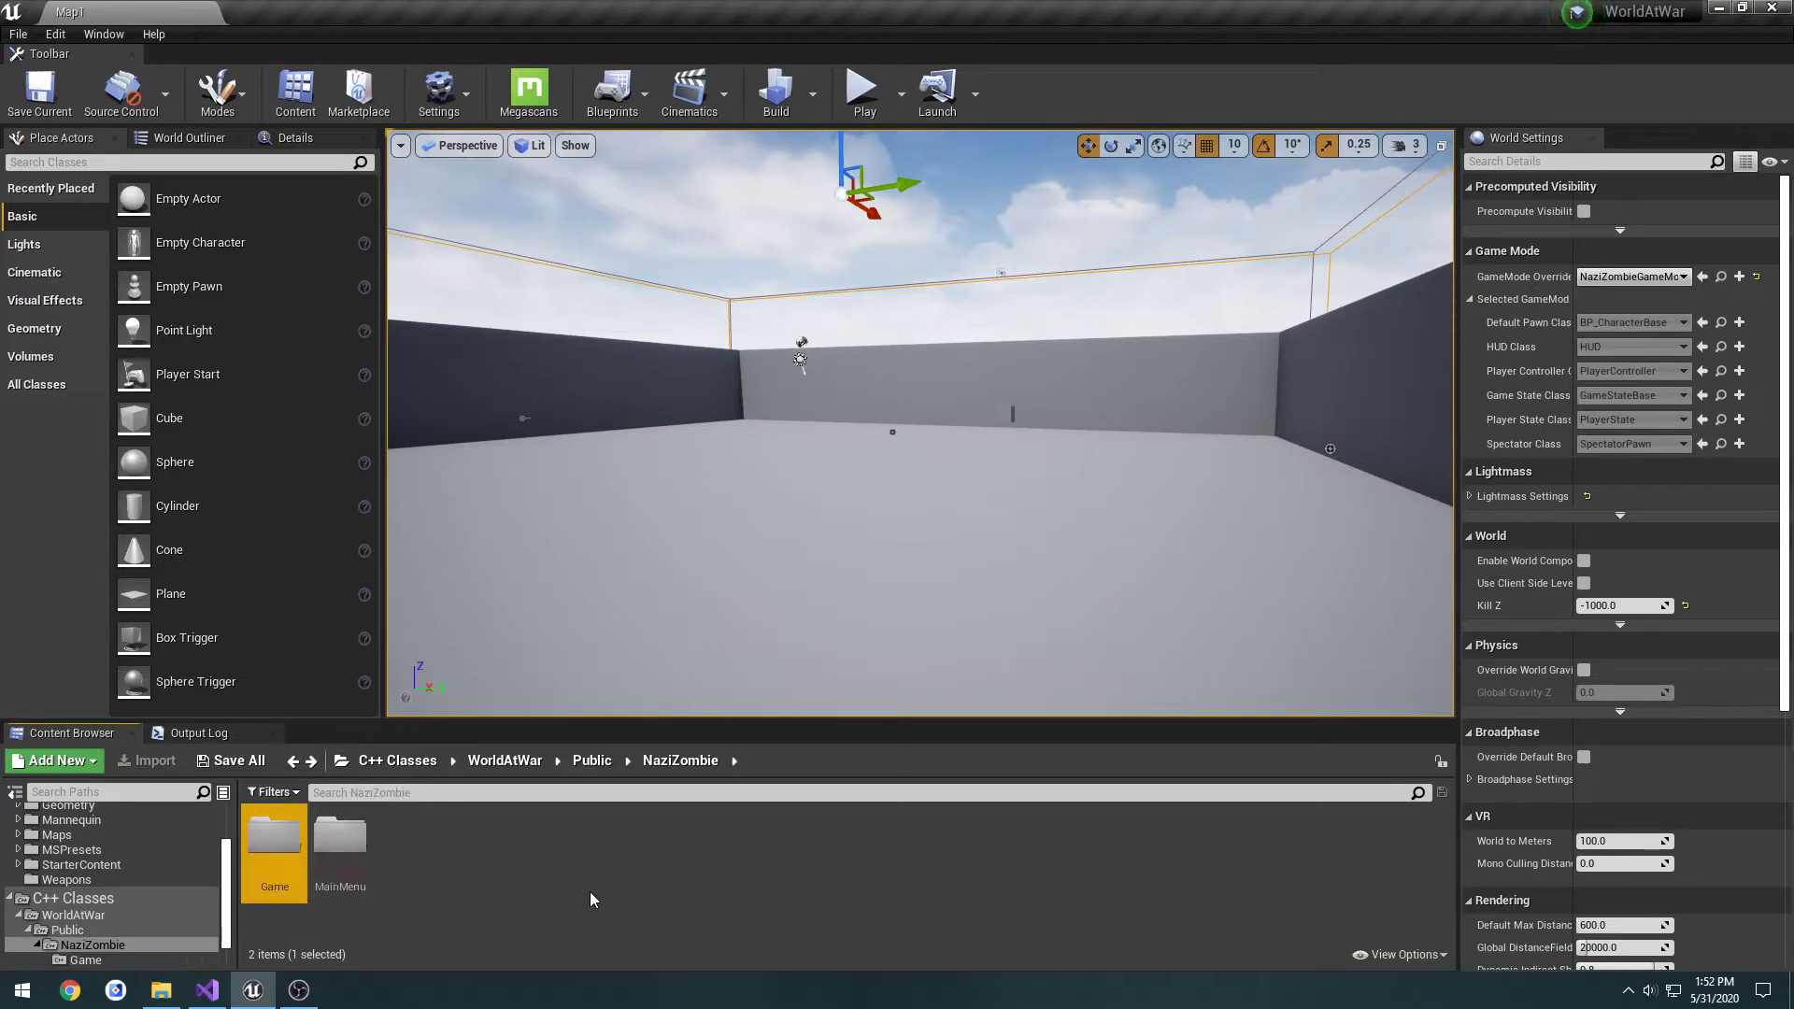
- Create a Character-based C++ class named ZombieBase in the NaziZombie/Zombie folder
right_click(461, 882)
left_click(517, 949)
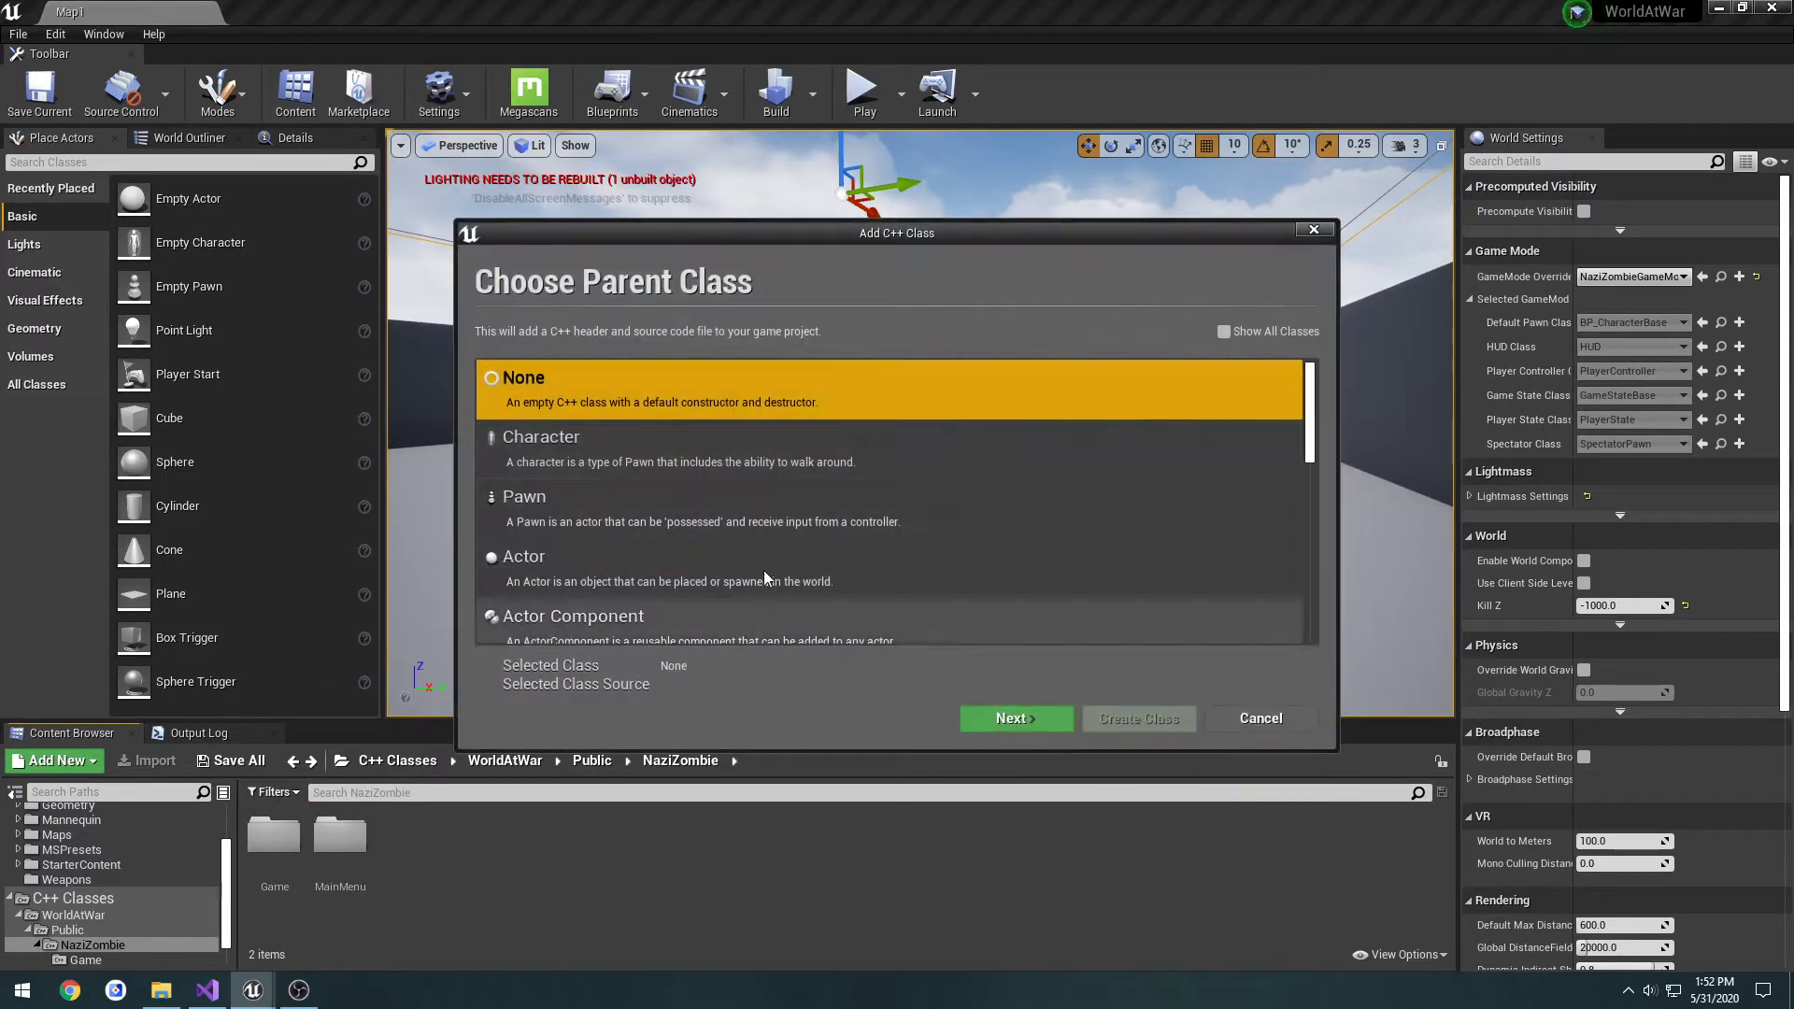
left_click(916, 439)
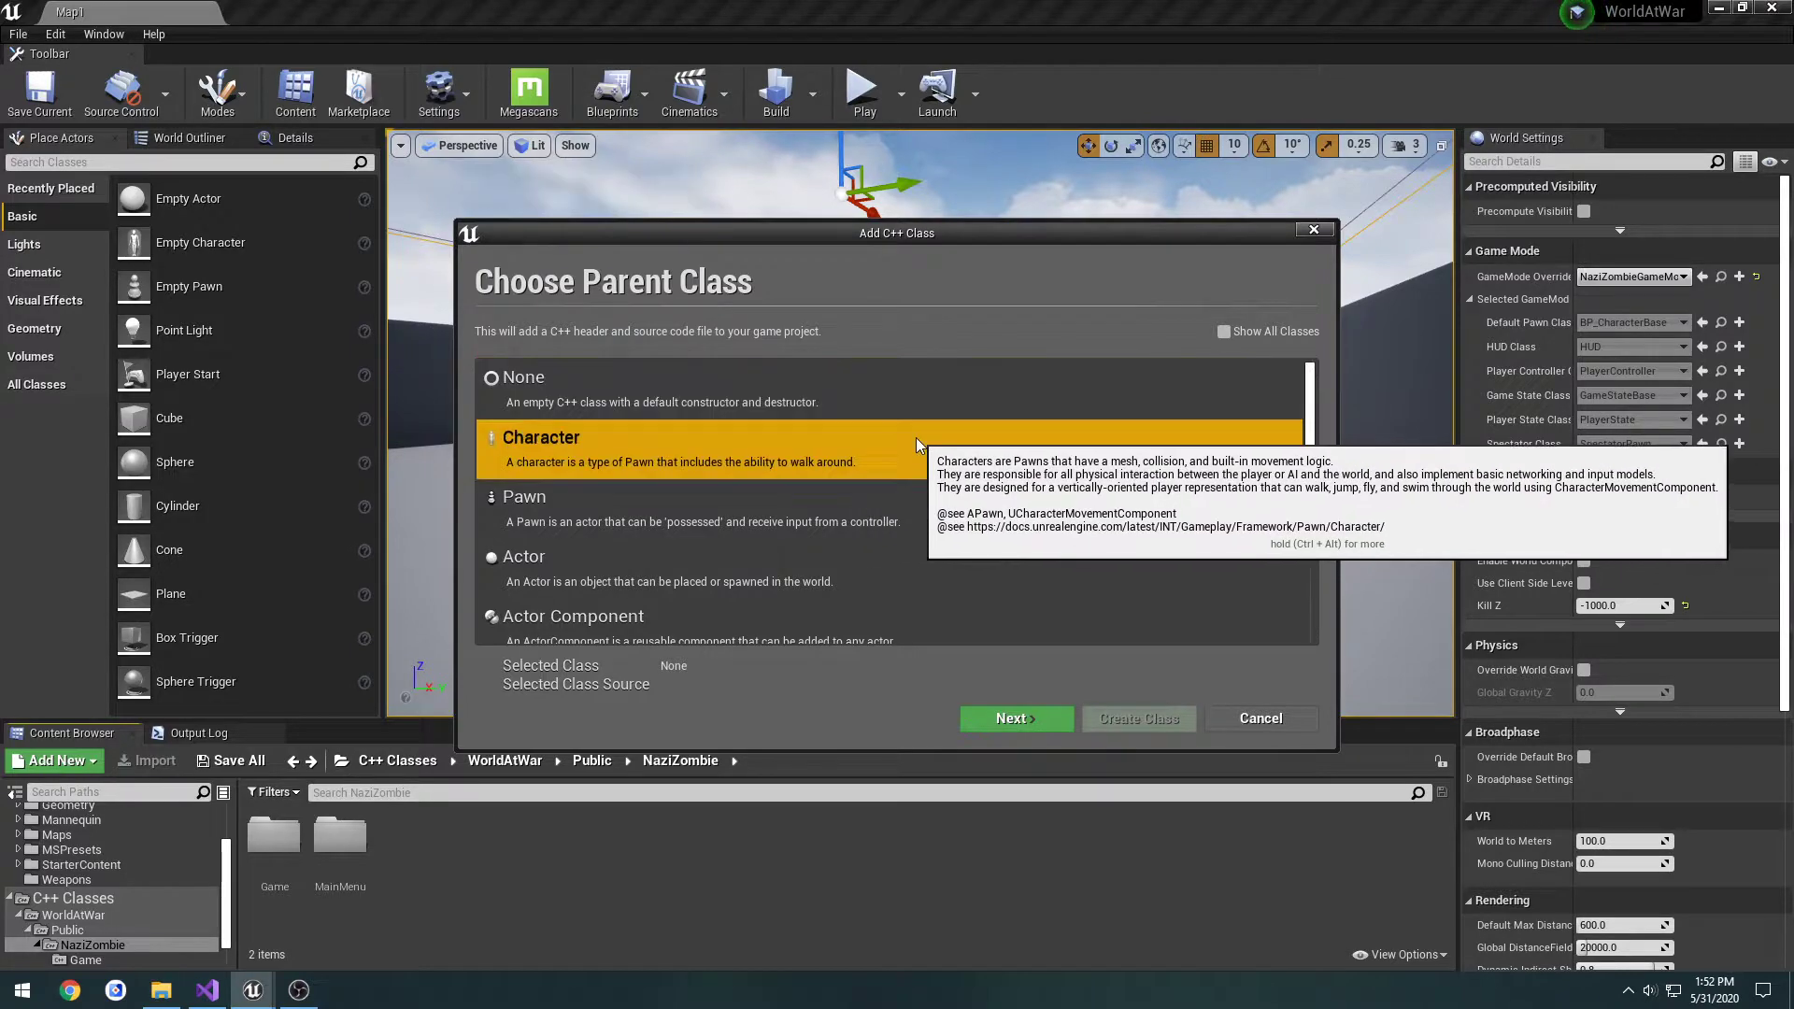
left_click(1014, 720)
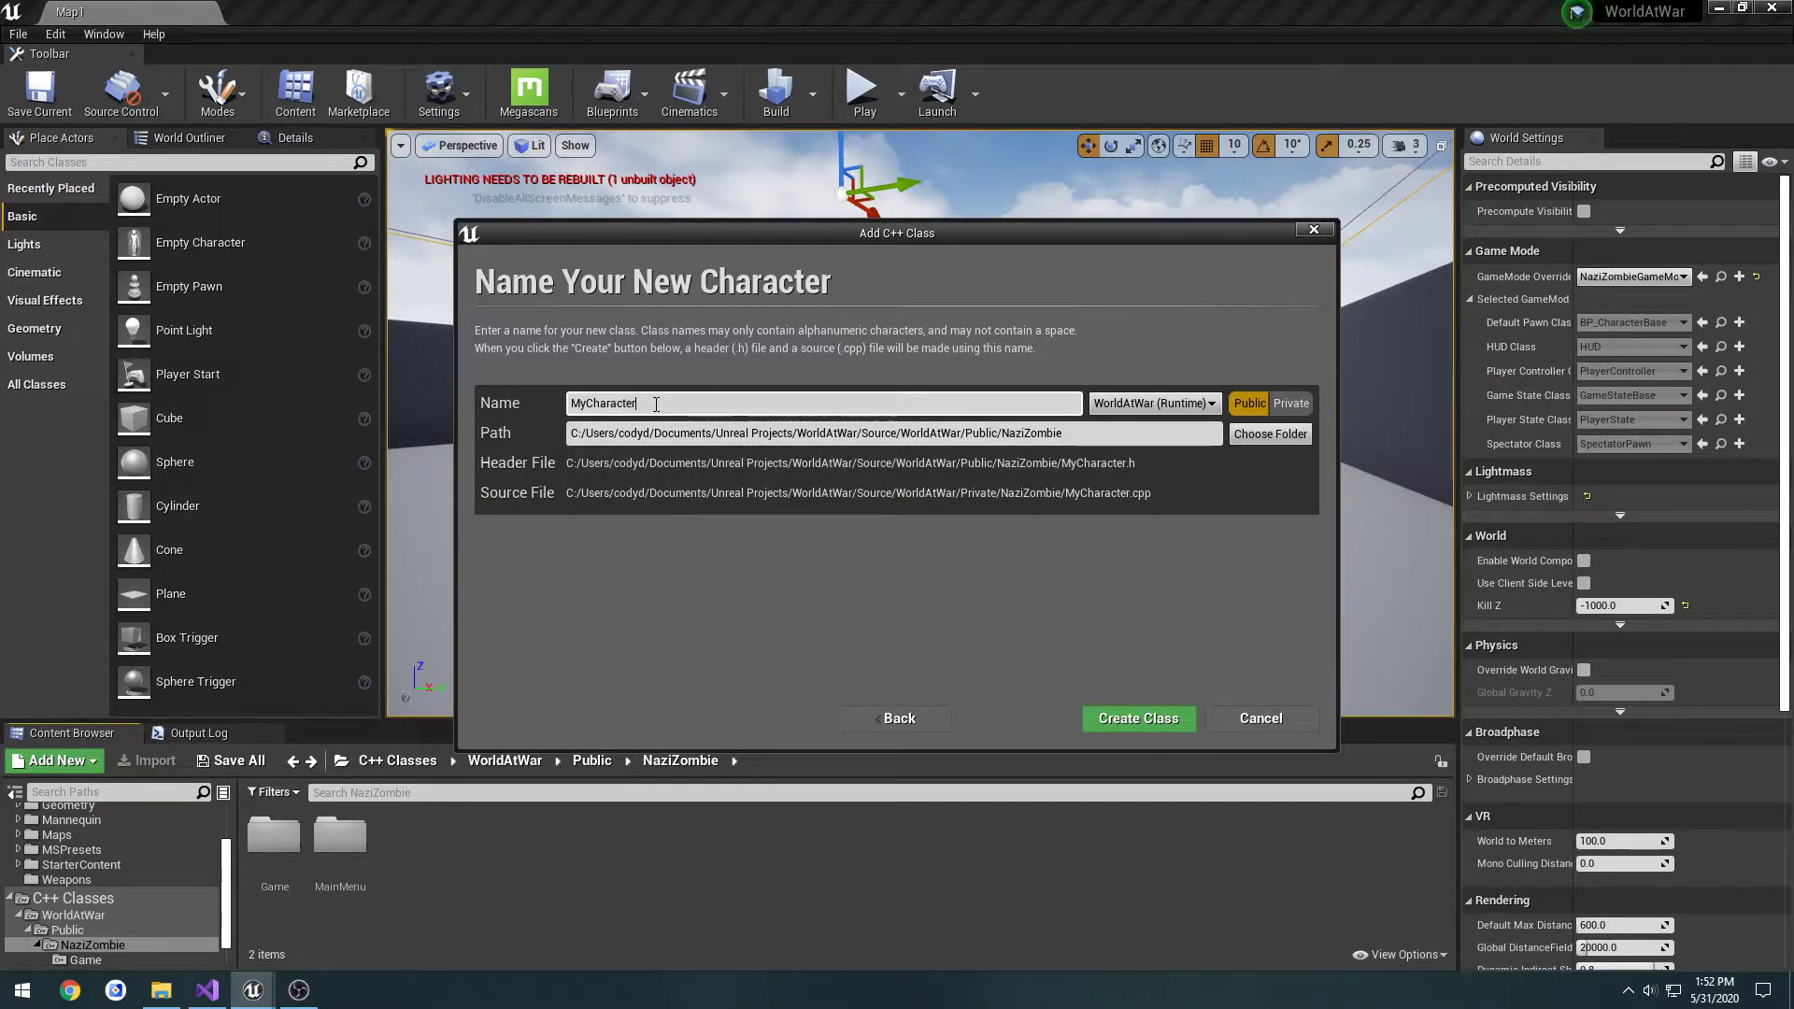
left_click(564, 408)
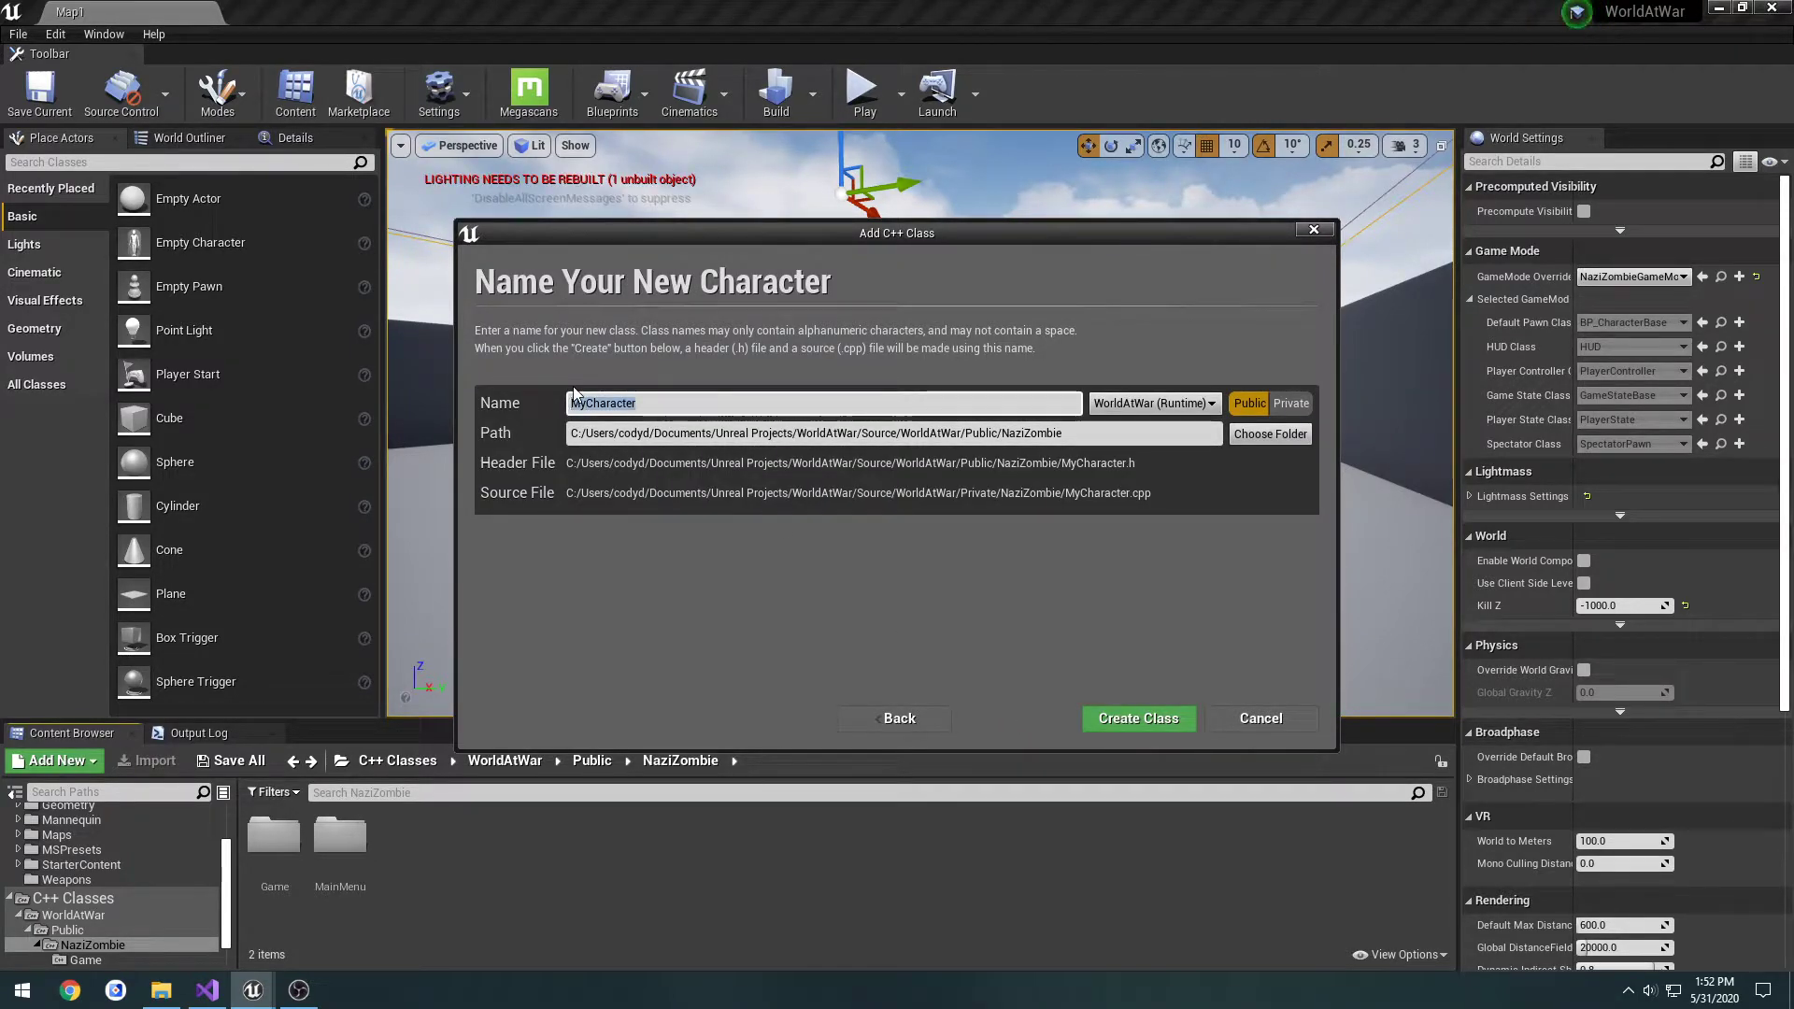
type("ZombieB")
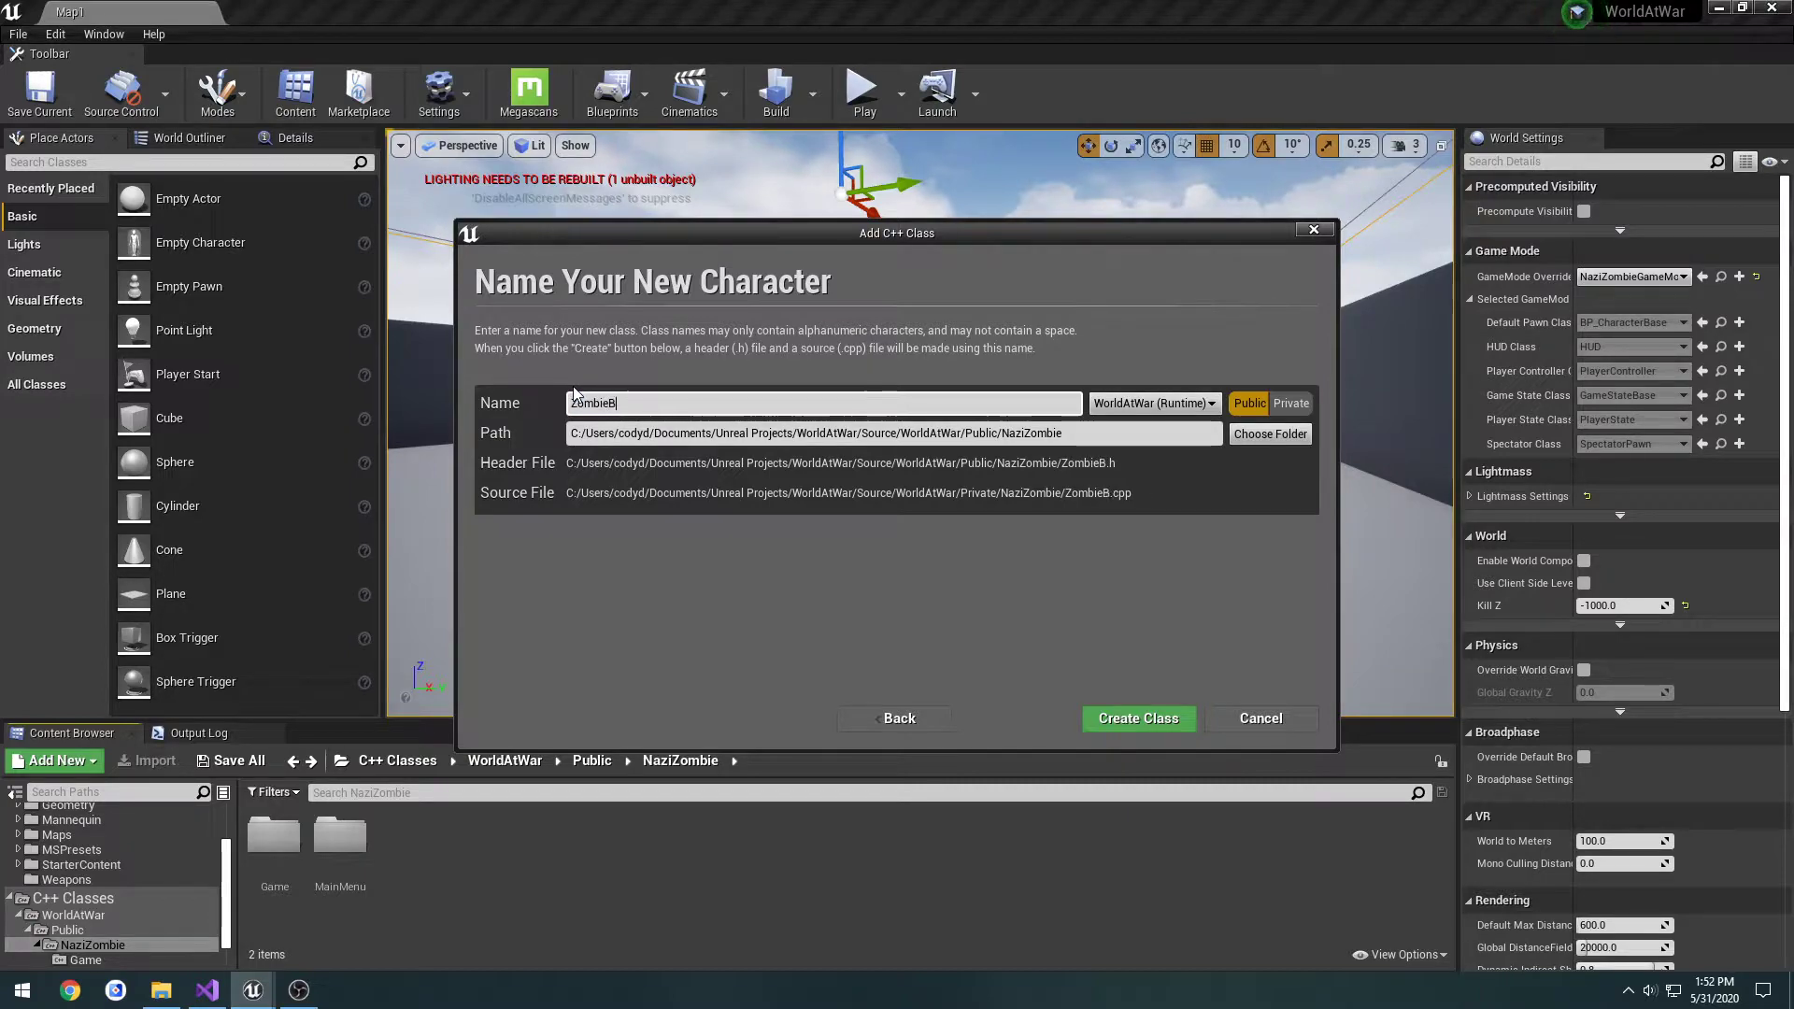
type("ase")
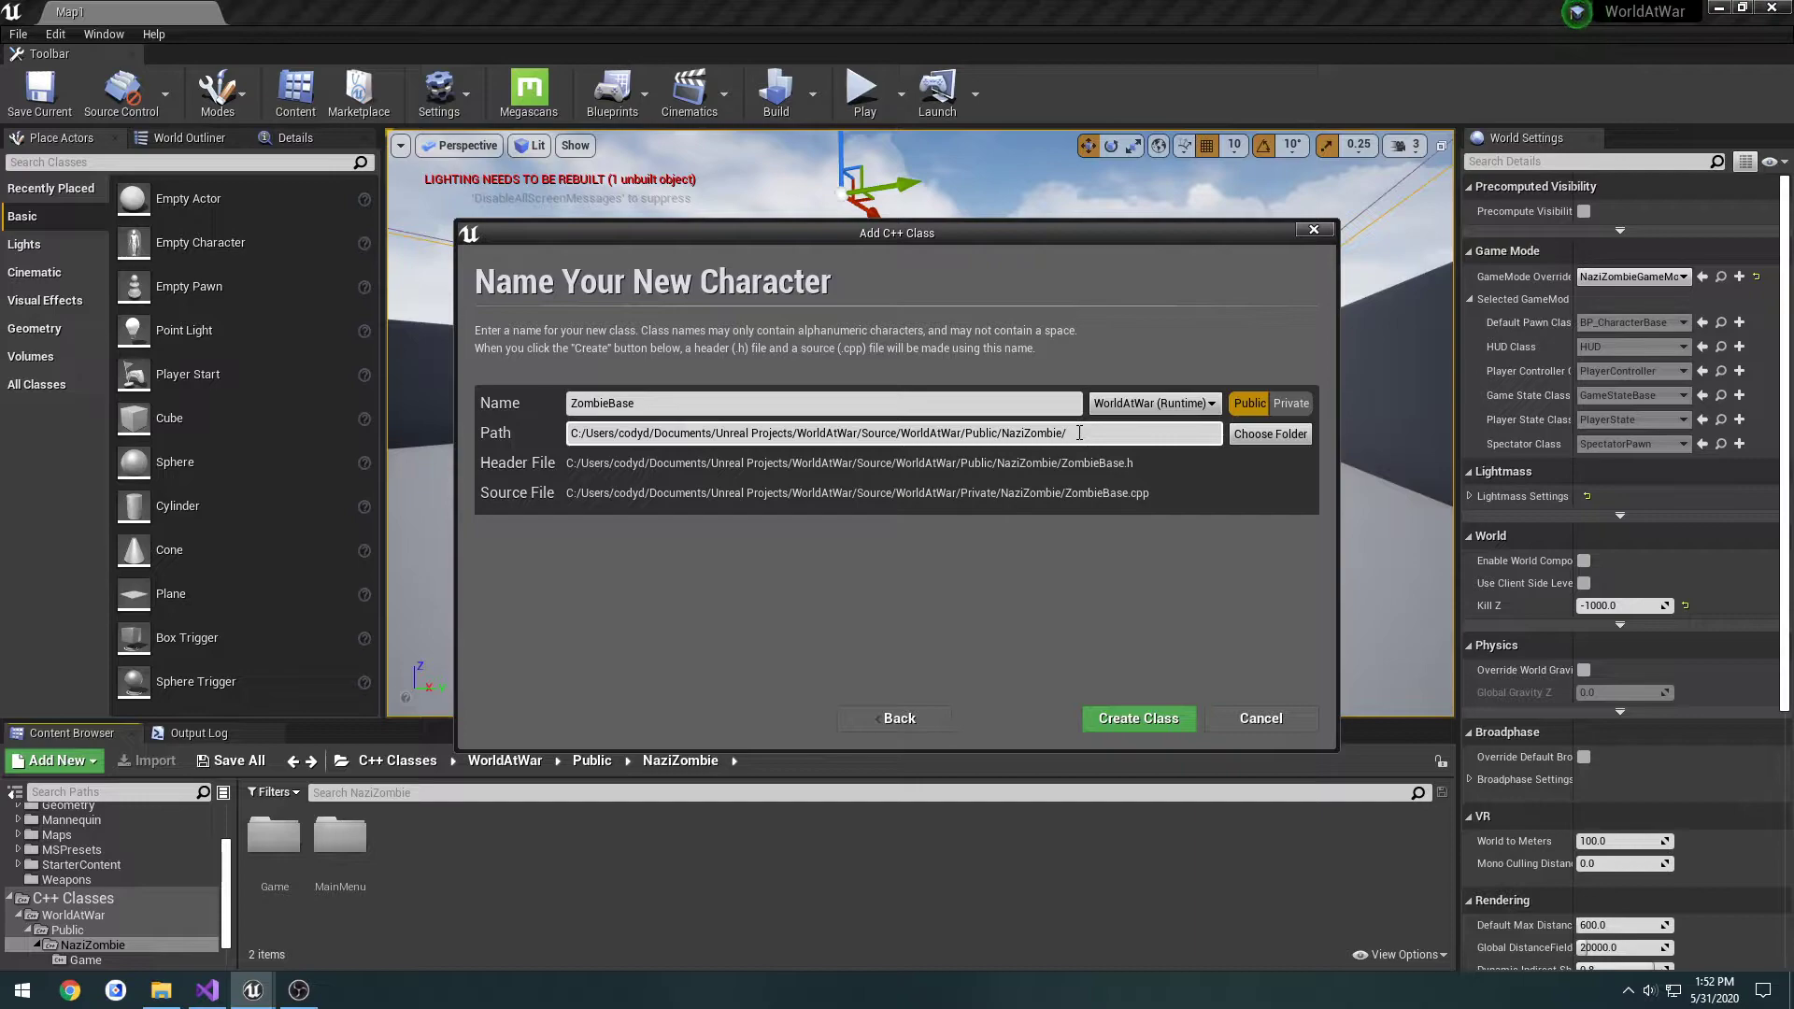
type("/Zombie")
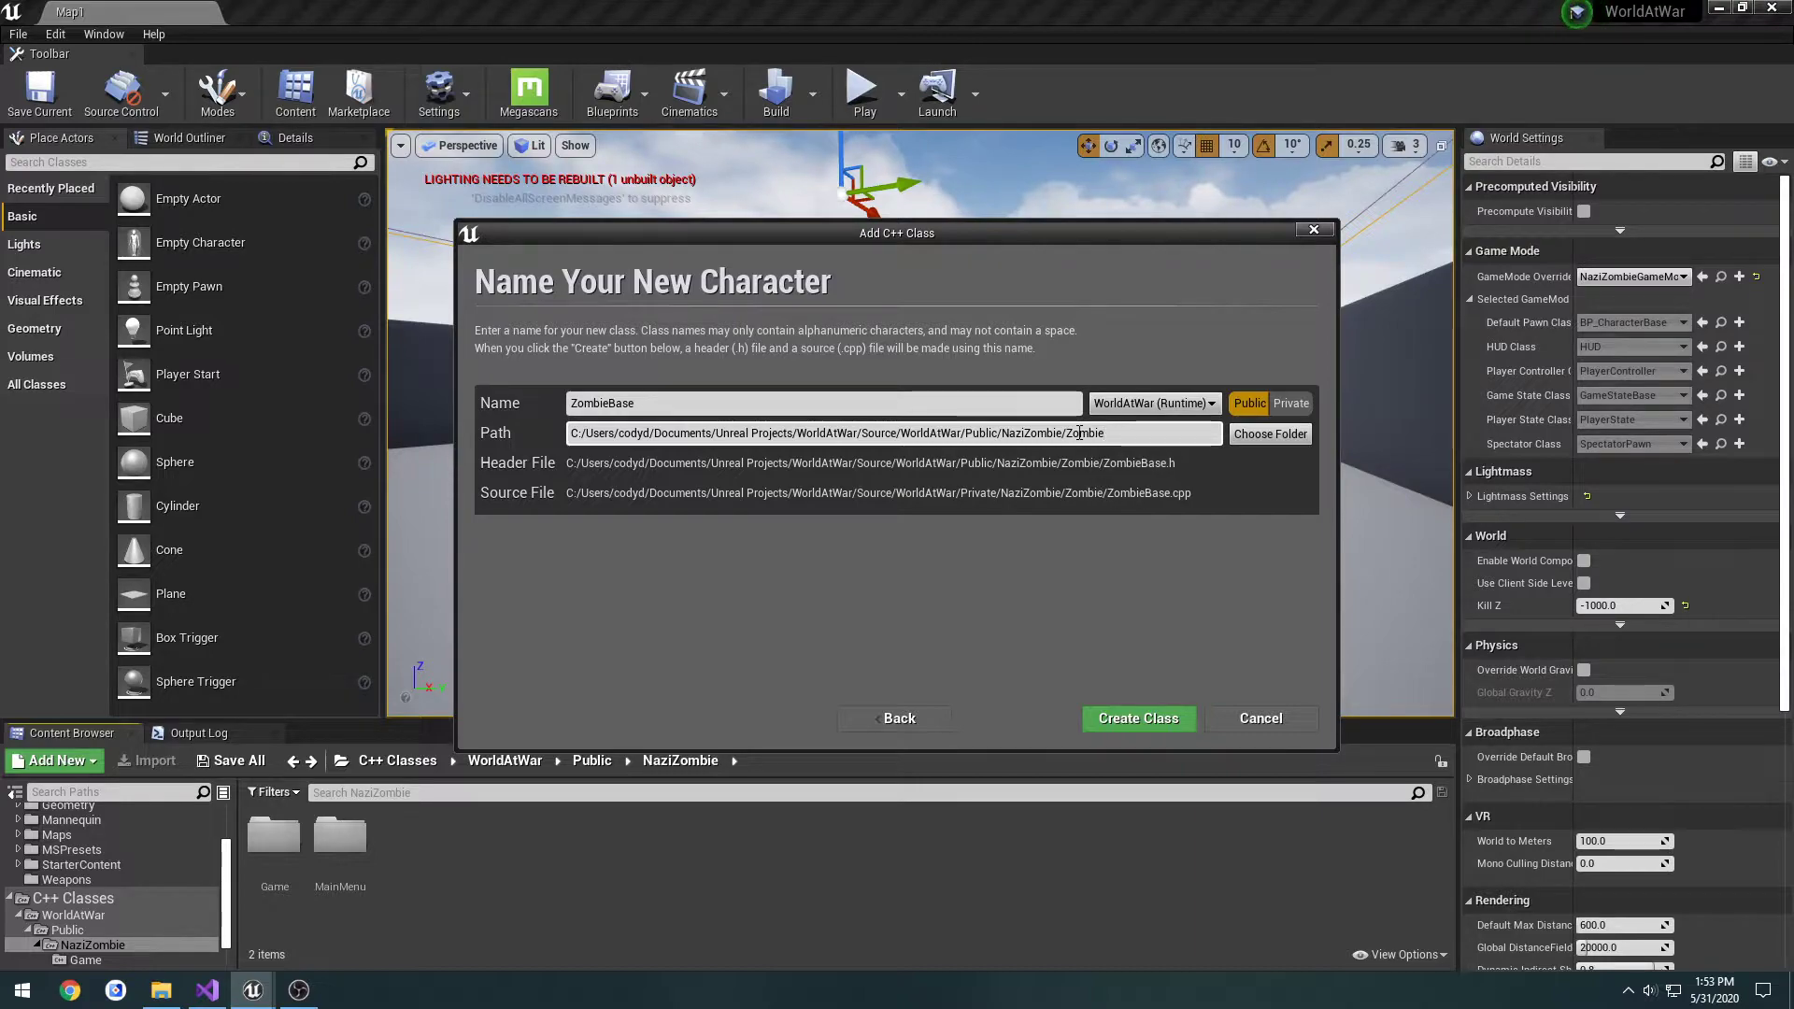
type("s")
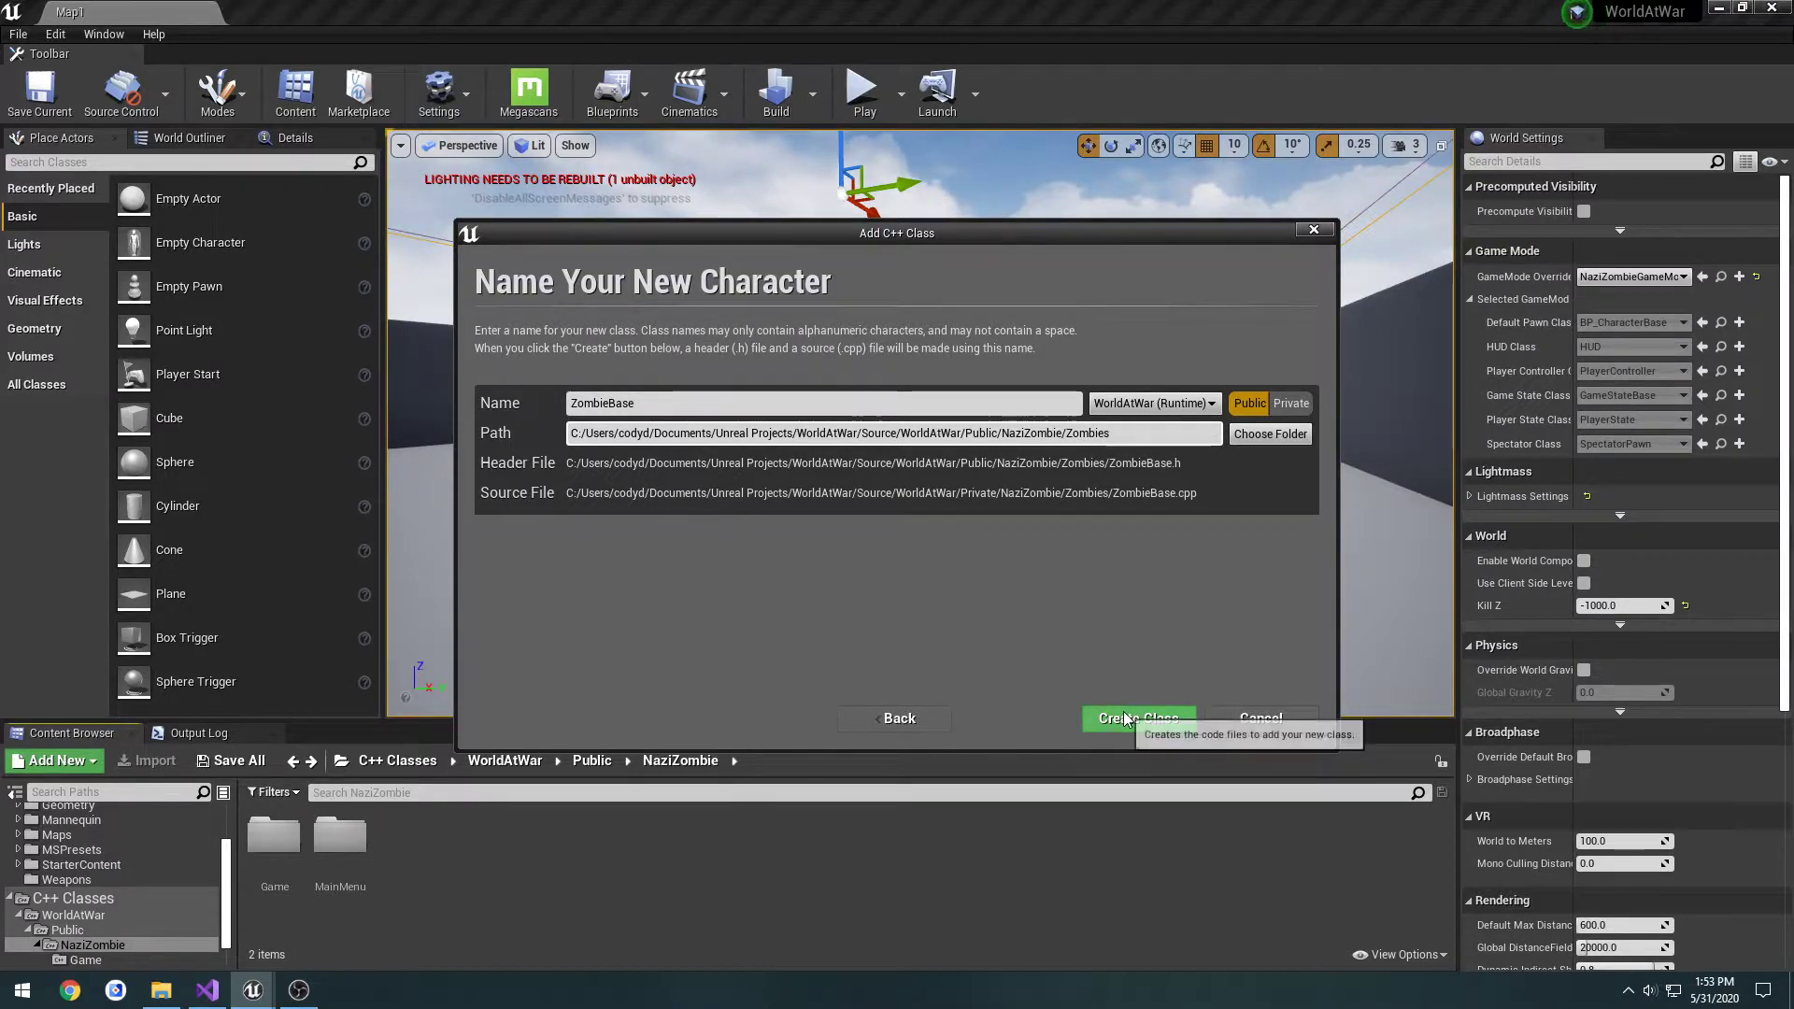
key("BackSpace")
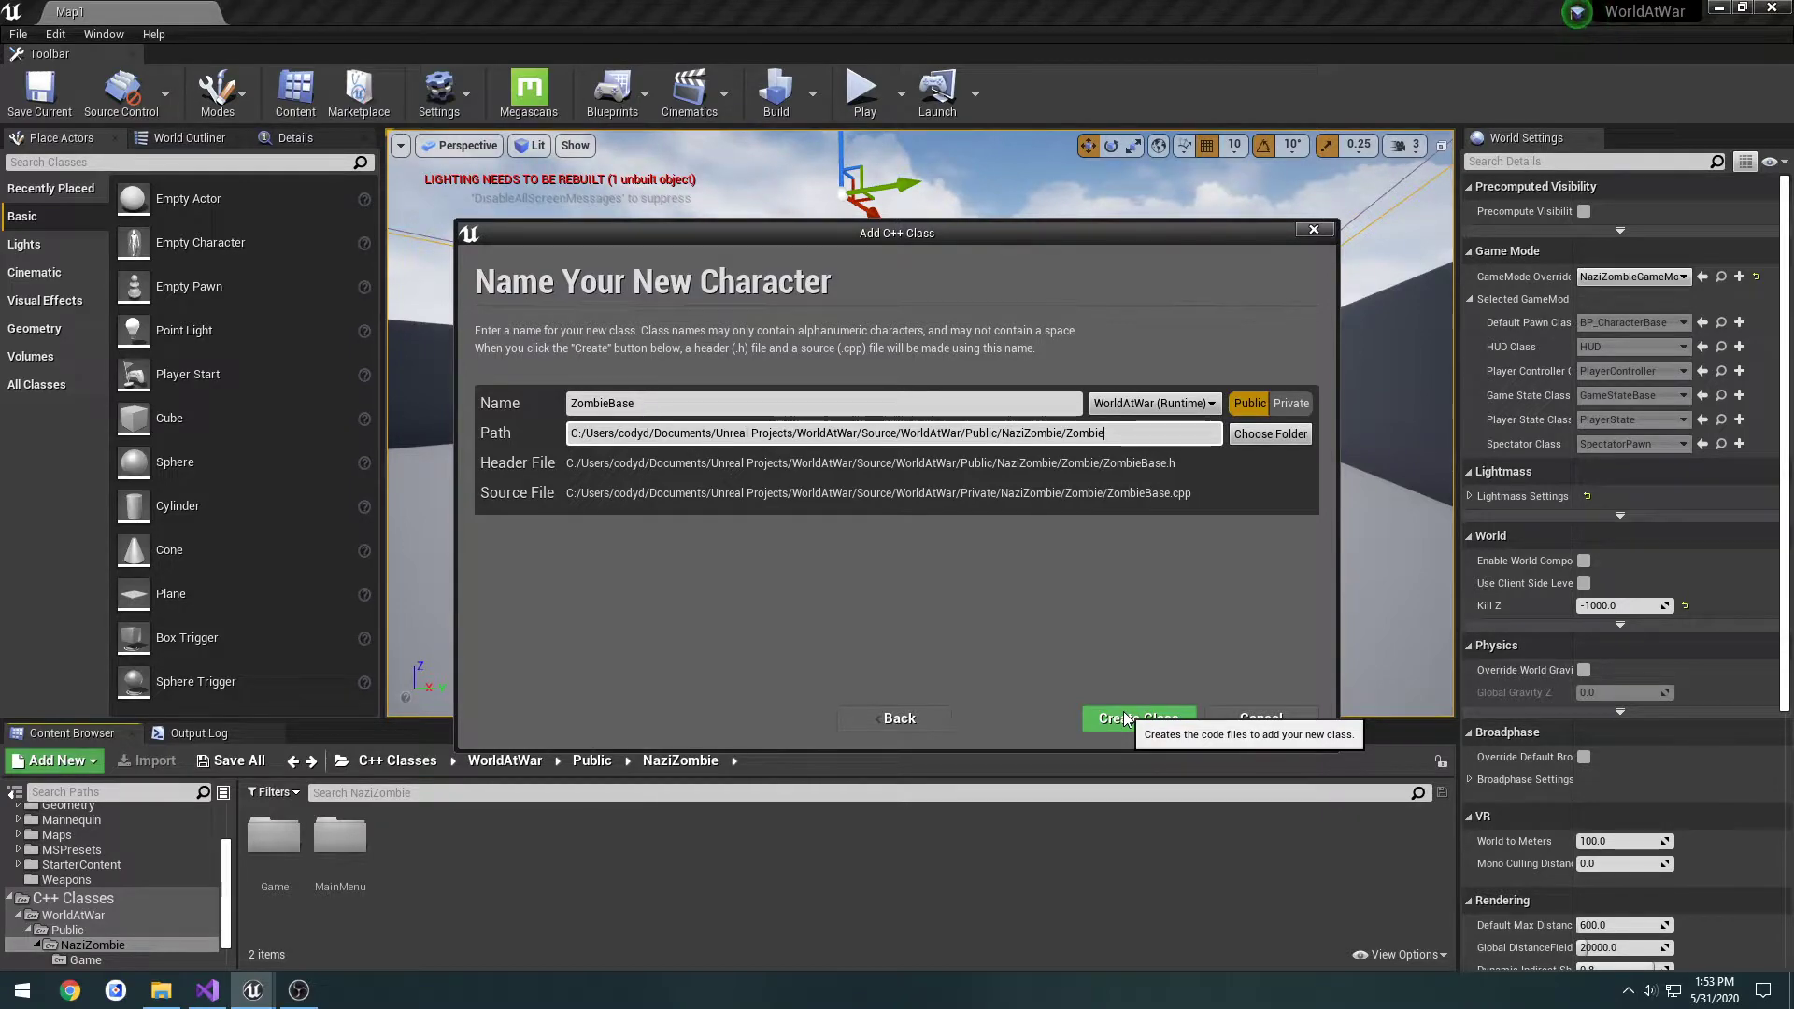
left_click(1126, 717)
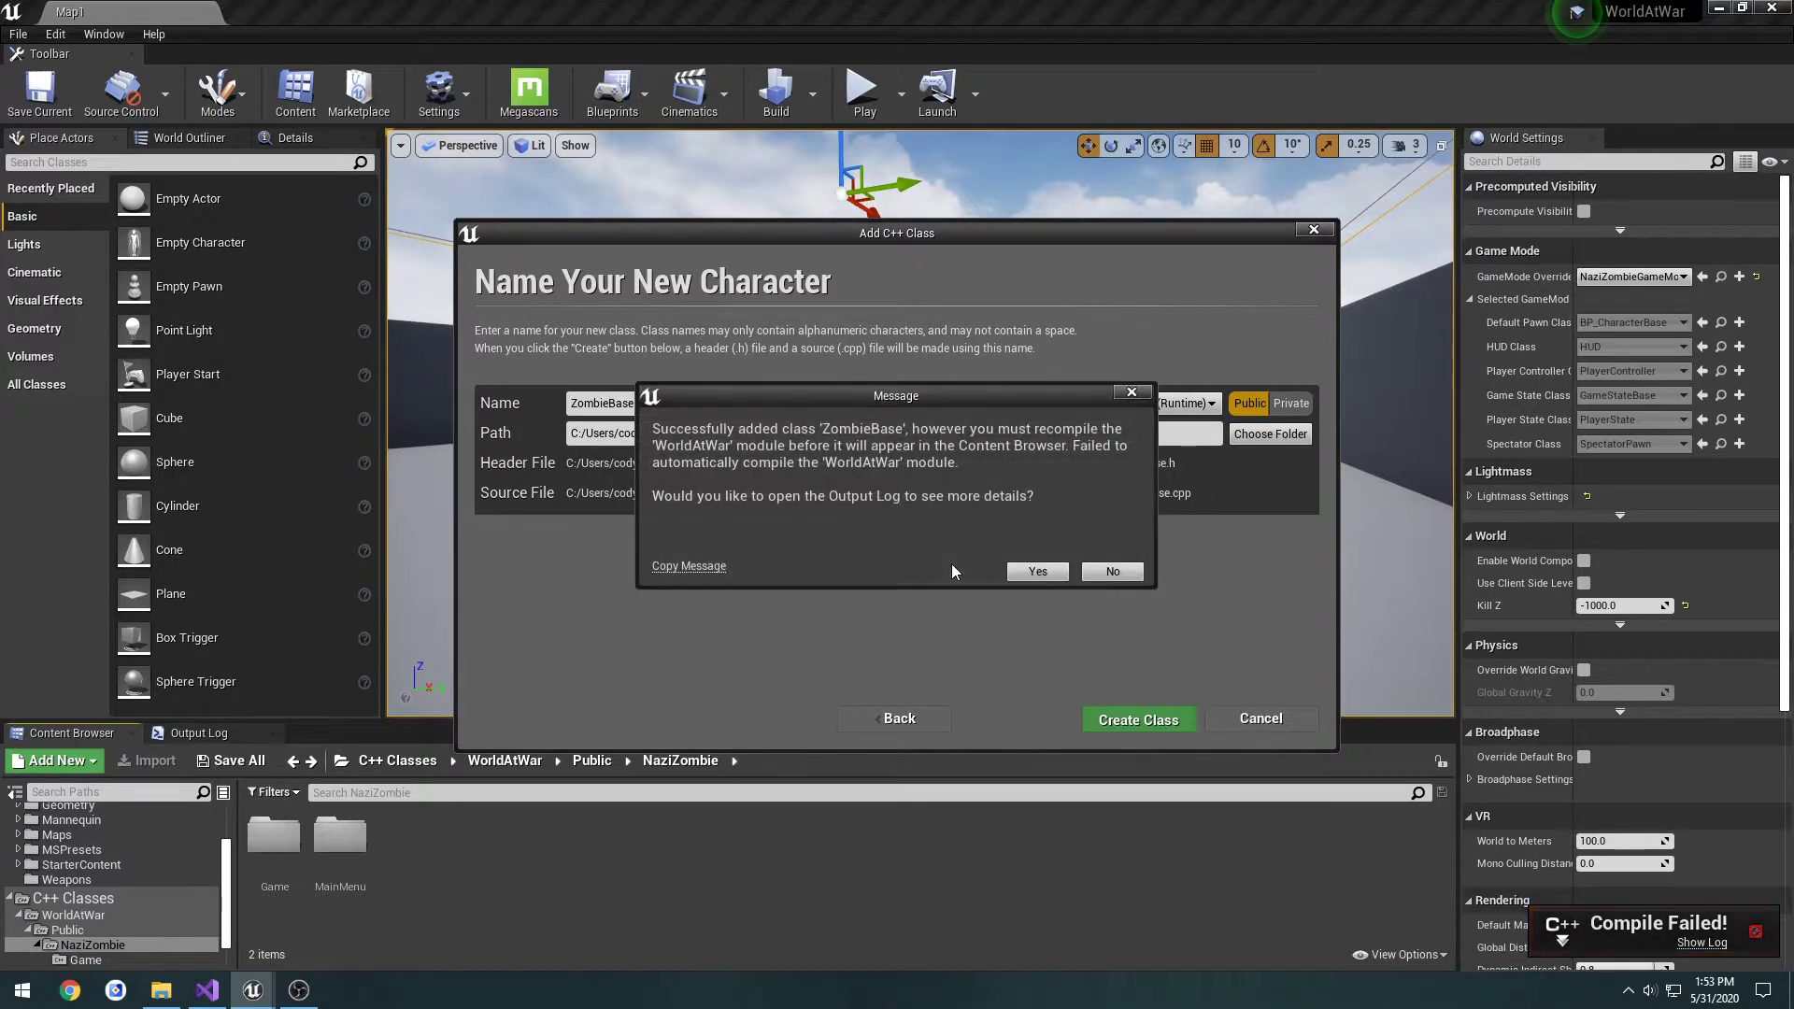
- Dismiss the compile failure, reload the project, and close the NaziZombiePlayerSpawnPoint files
left_click(1135, 572)
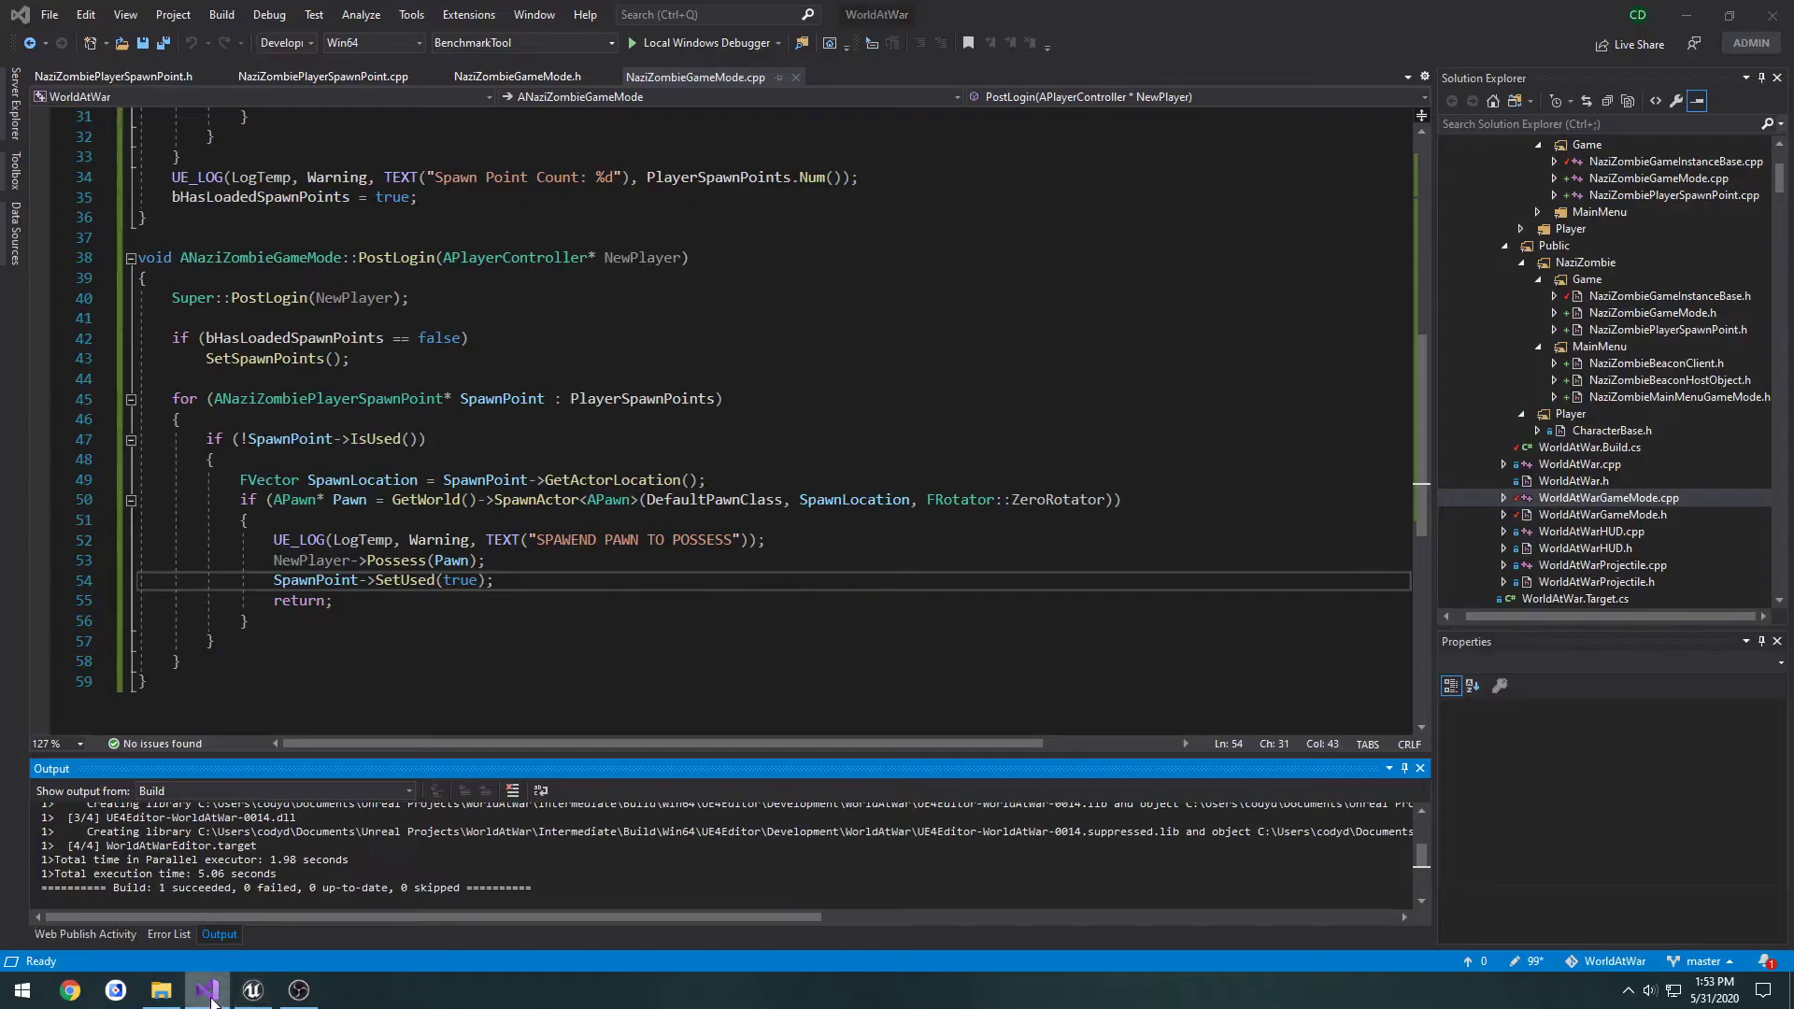
left_click(736, 551)
left_click(420, 77)
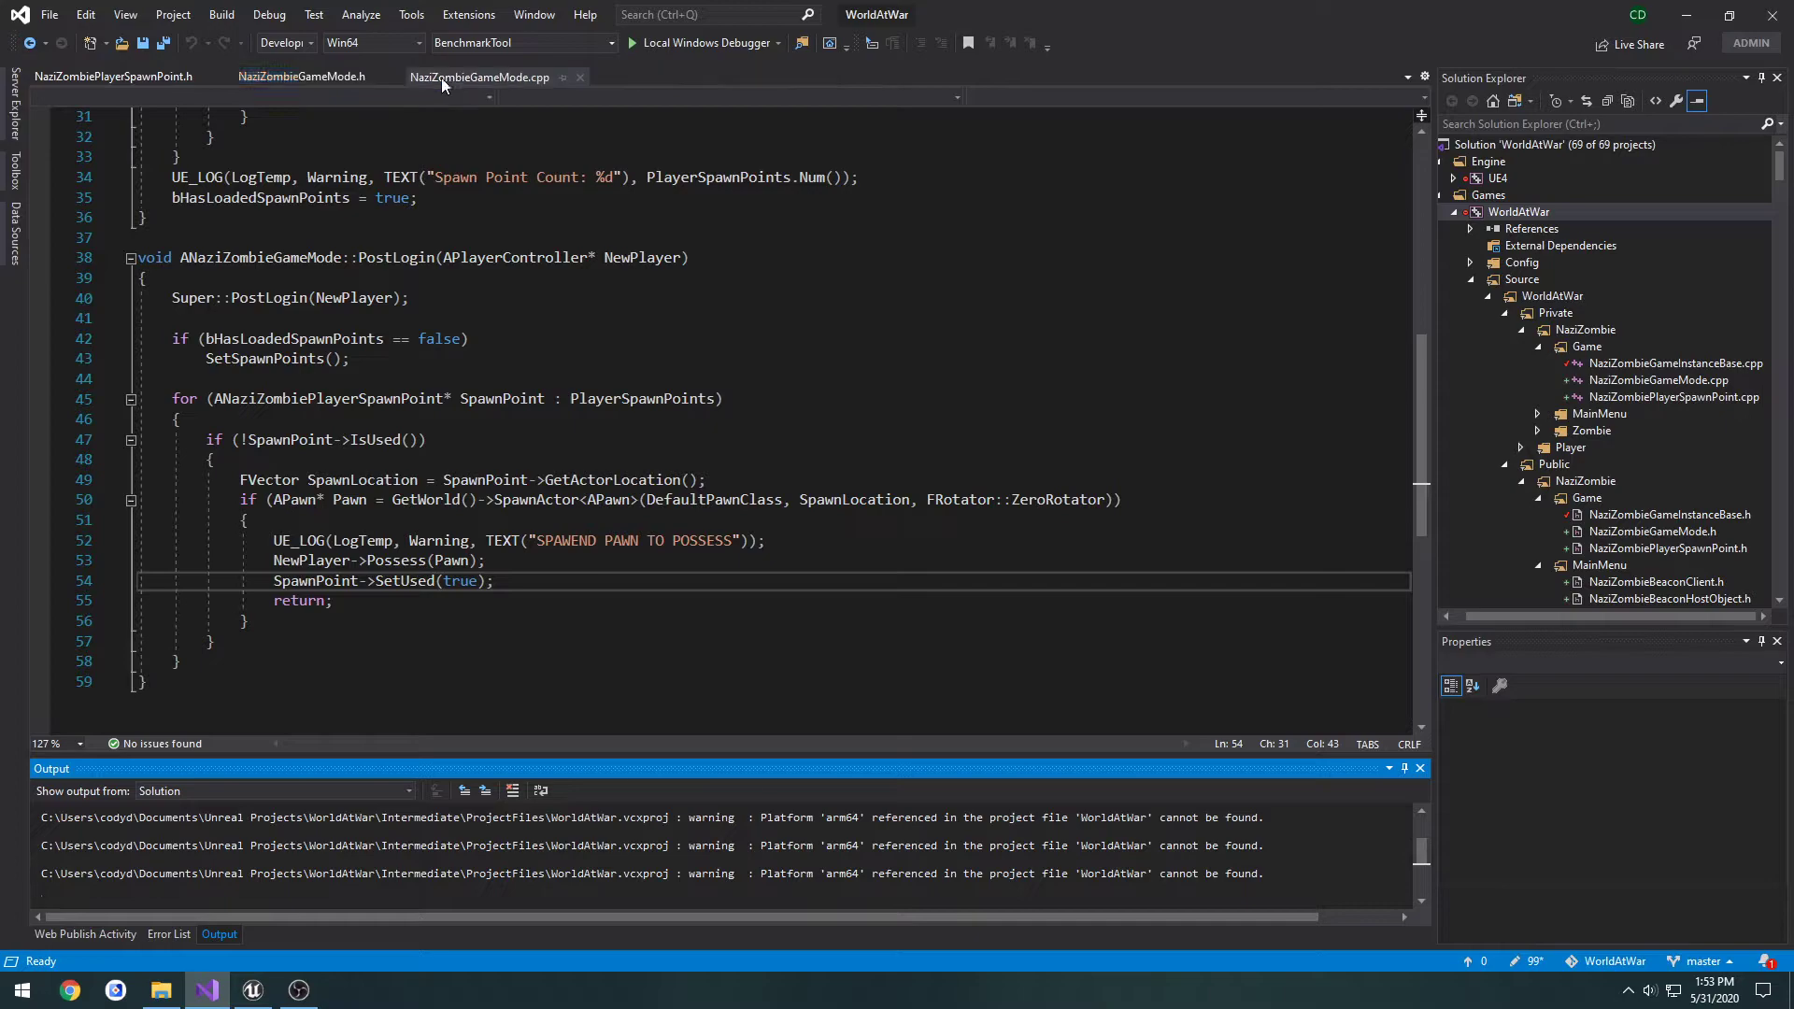
left_click(224, 76)
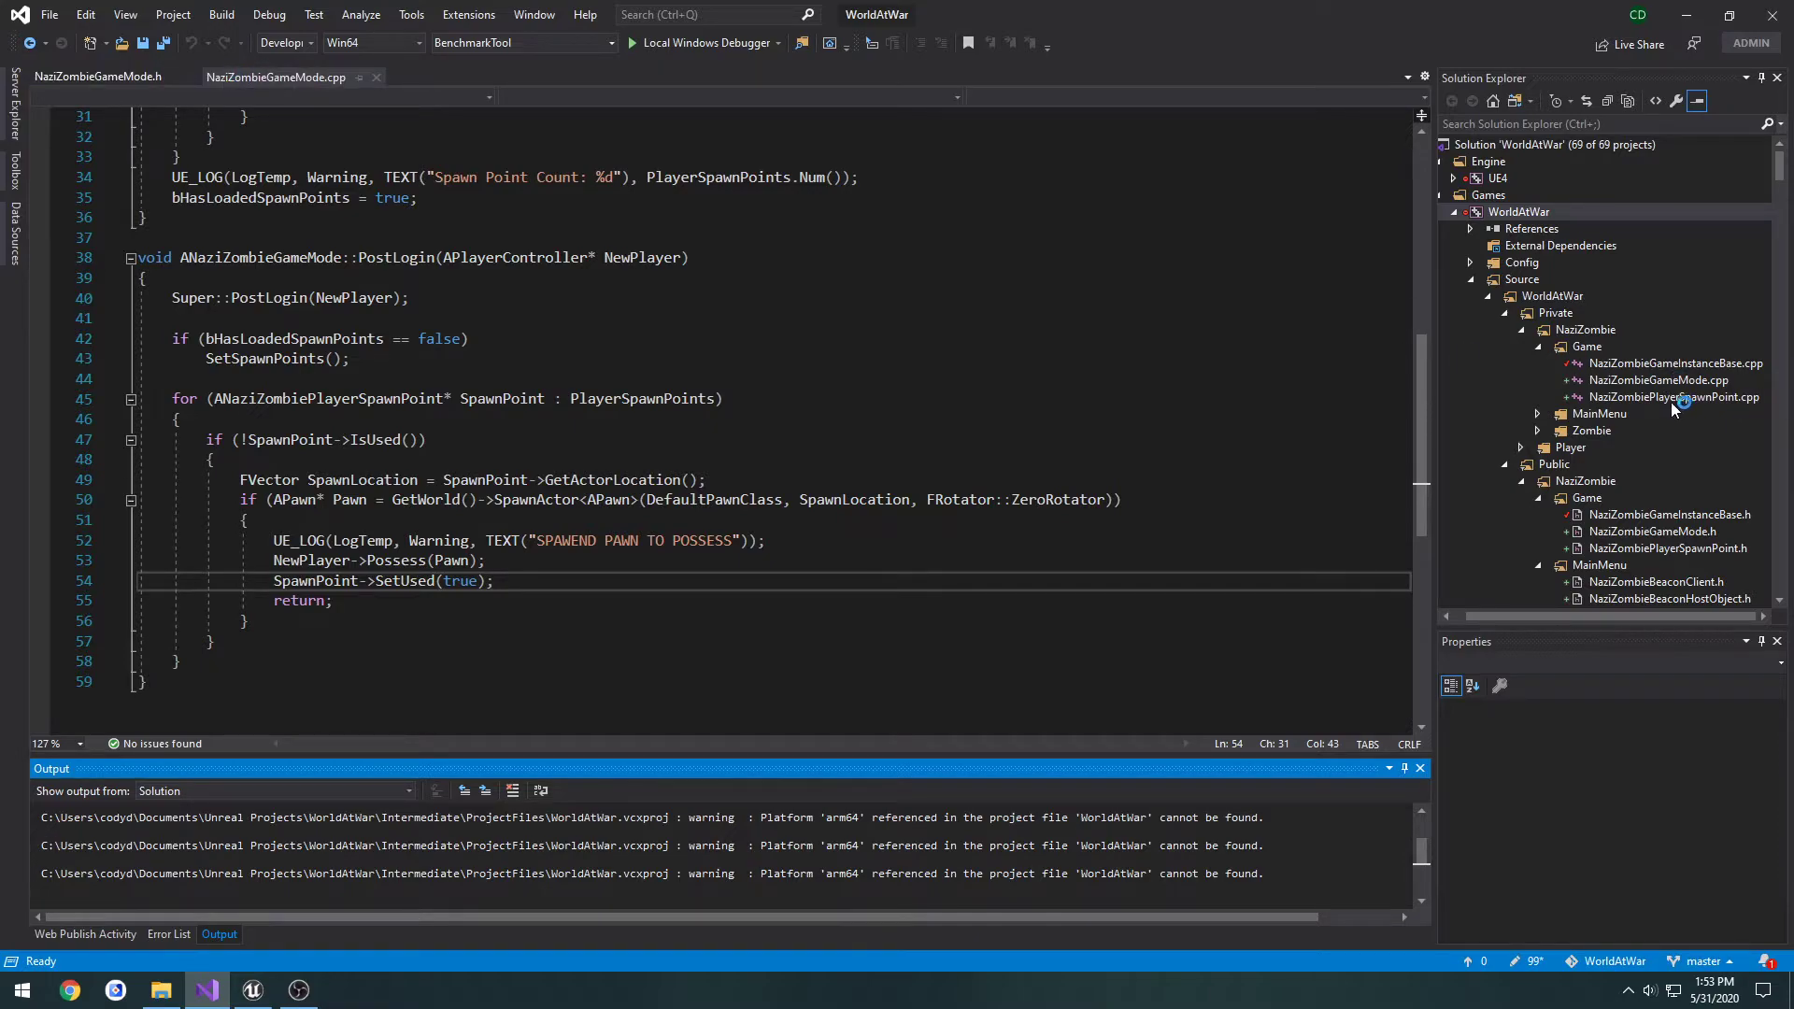
- Open ZombieBase.h and ZombieBase.cpp from the Zombie folders, header tab first
scroll(1602, 511, "down", 2)
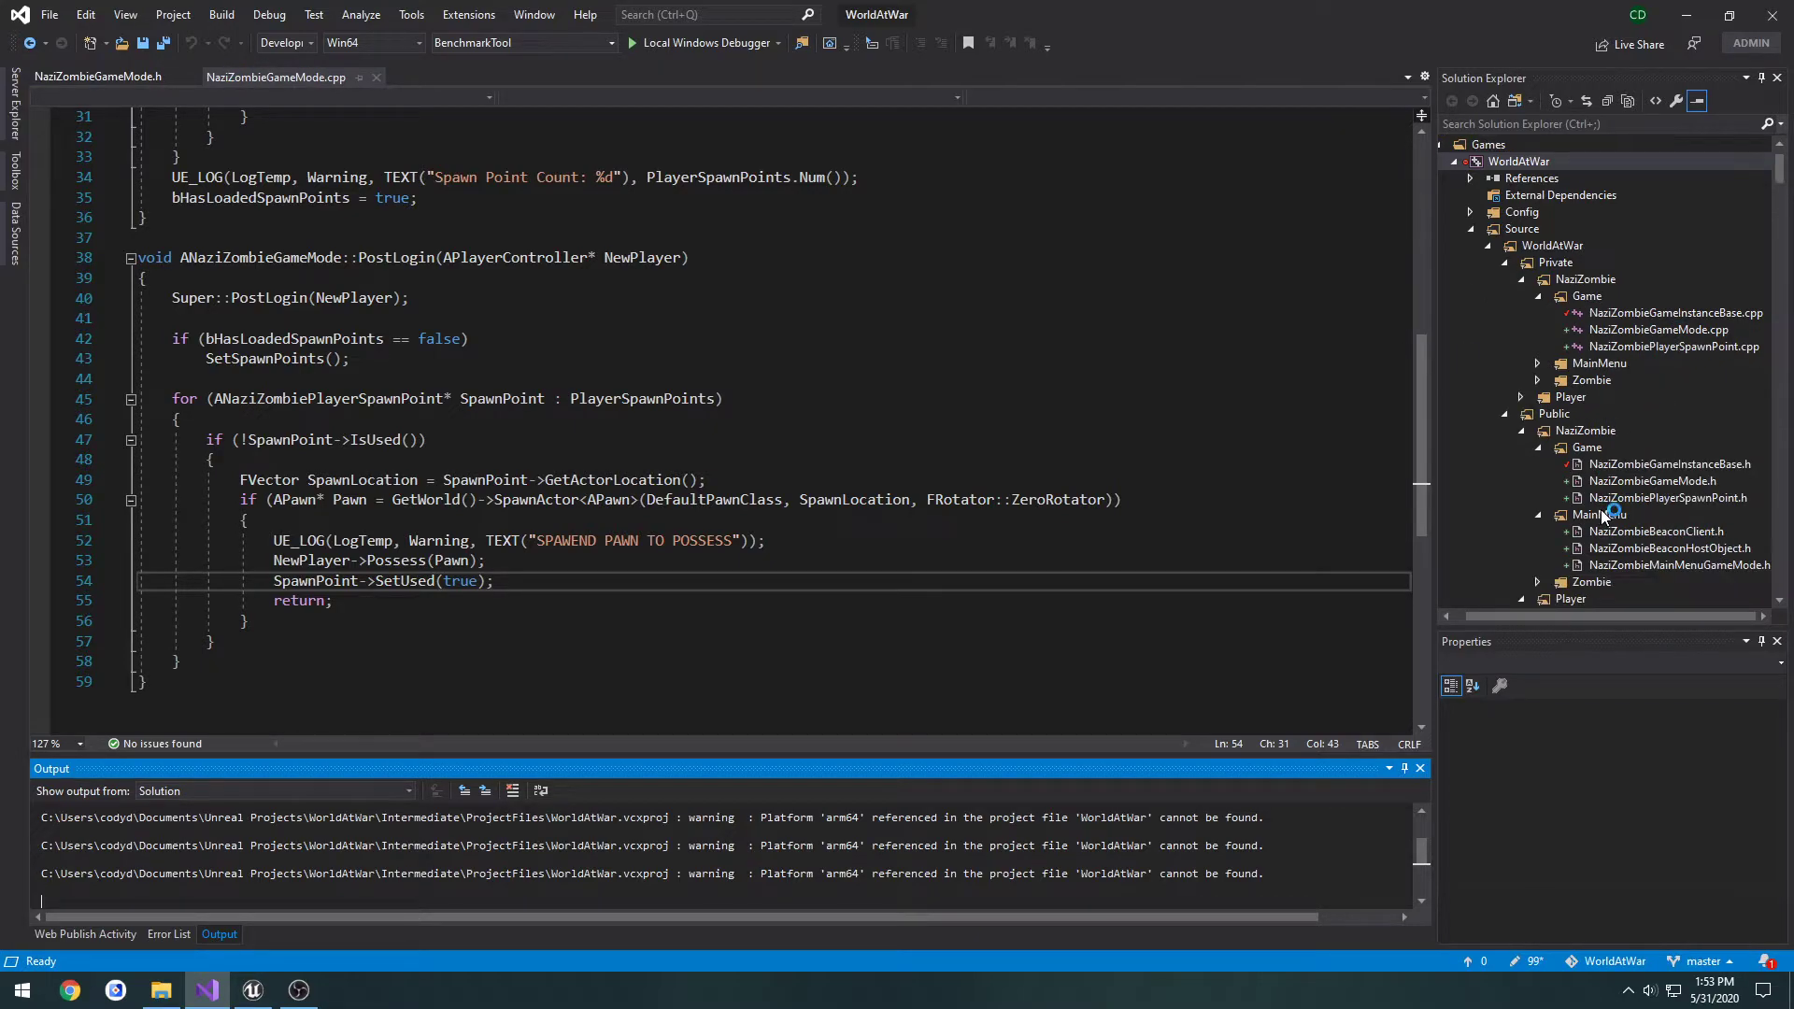
double_click(1579, 533)
double_click(1588, 547)
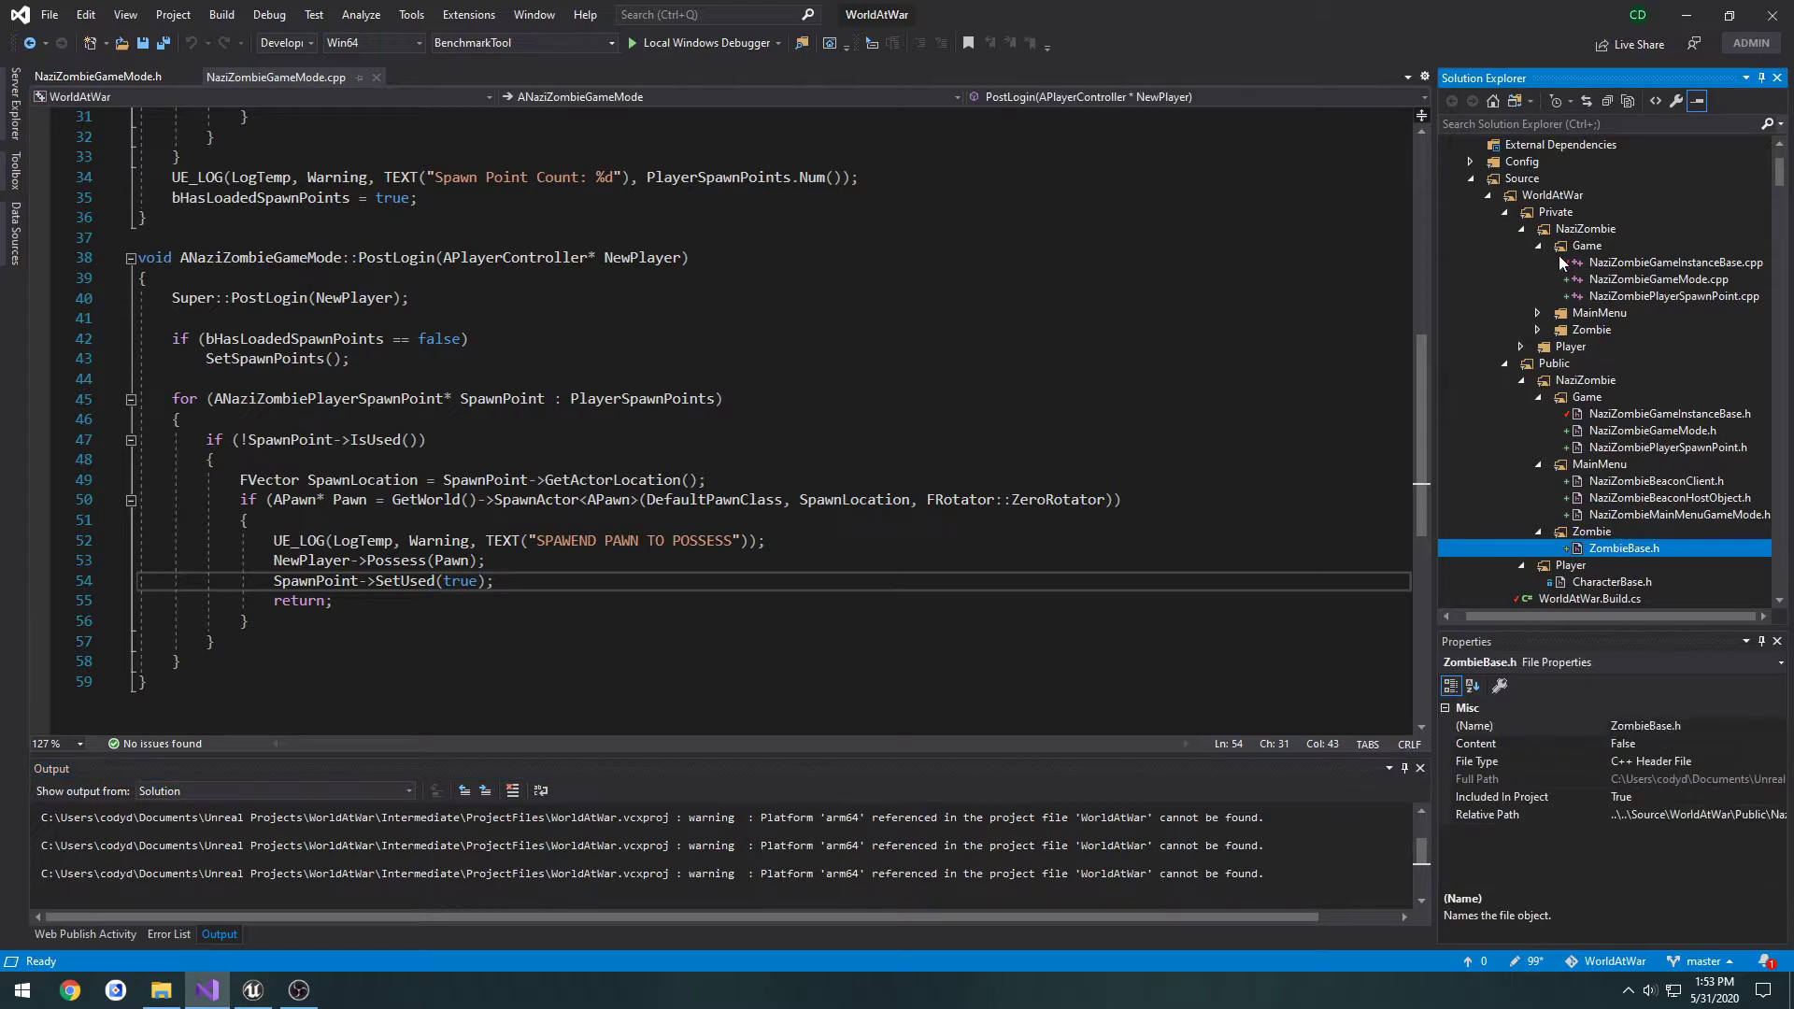
left_click(1538, 329)
double_click(1621, 346)
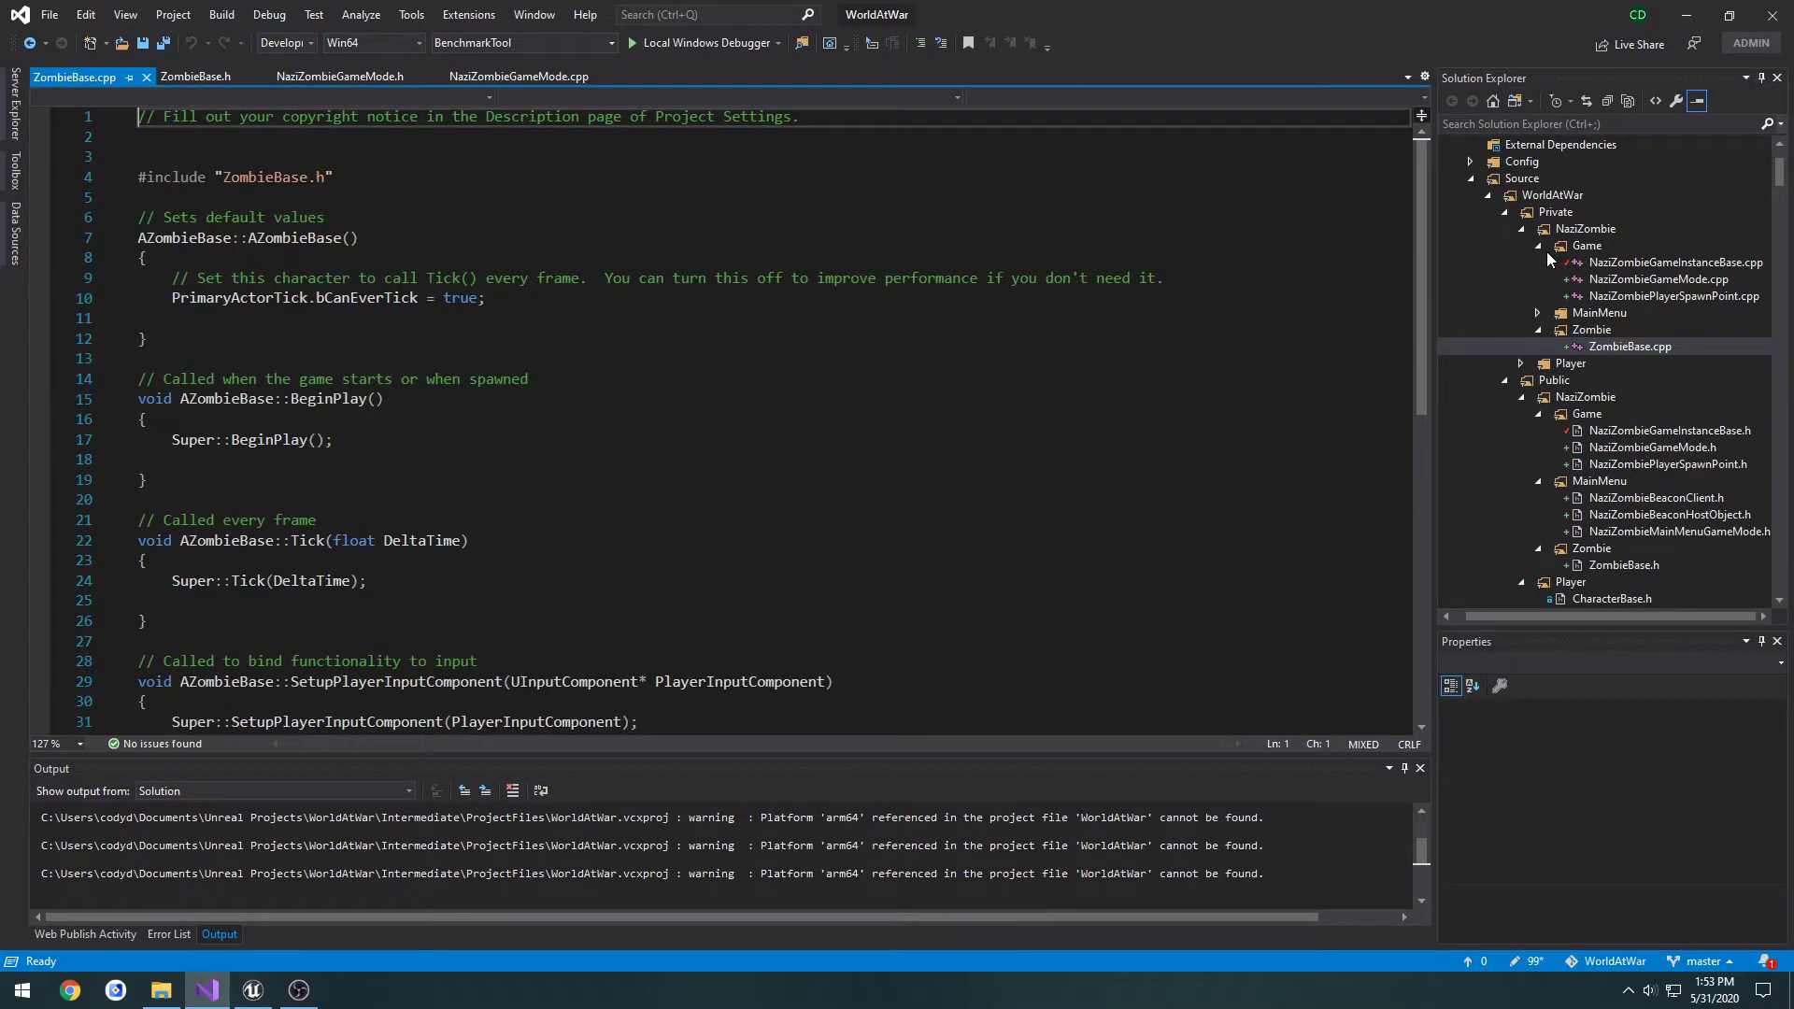
left_click(1539, 247)
left_click(1538, 363)
left_click(1537, 380)
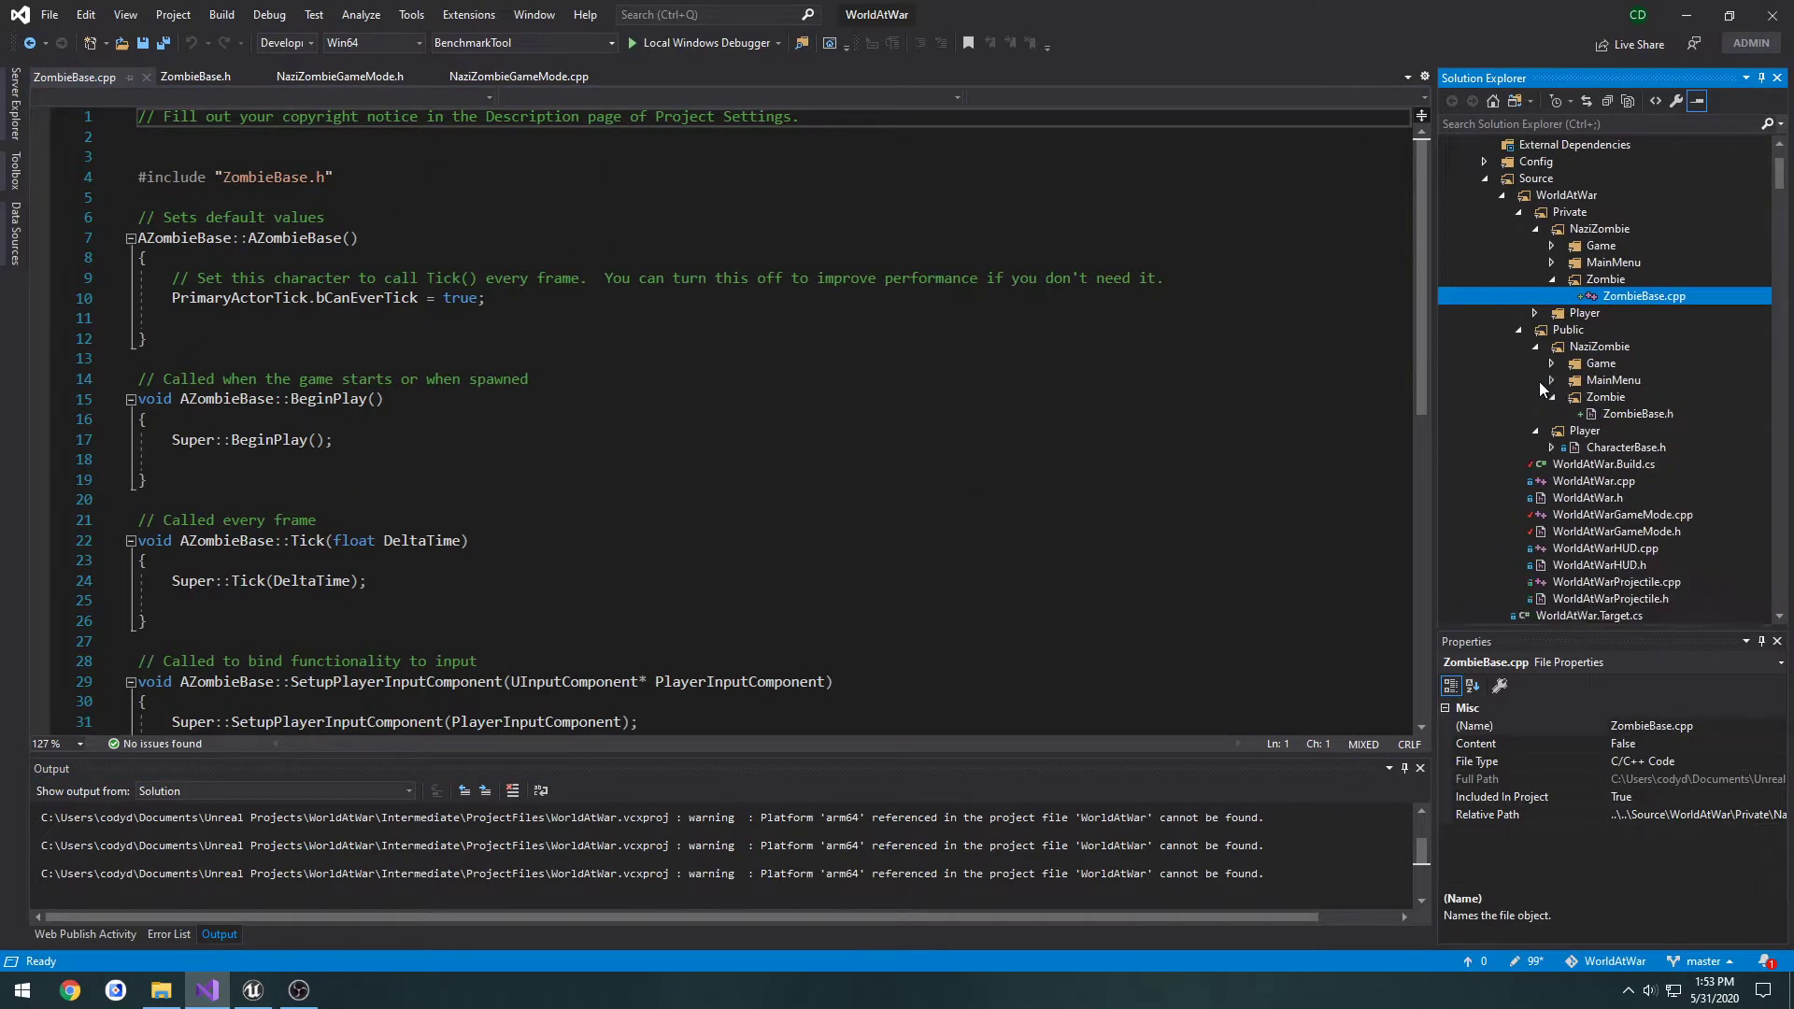
left_click_drag(208, 81, 108, 80)
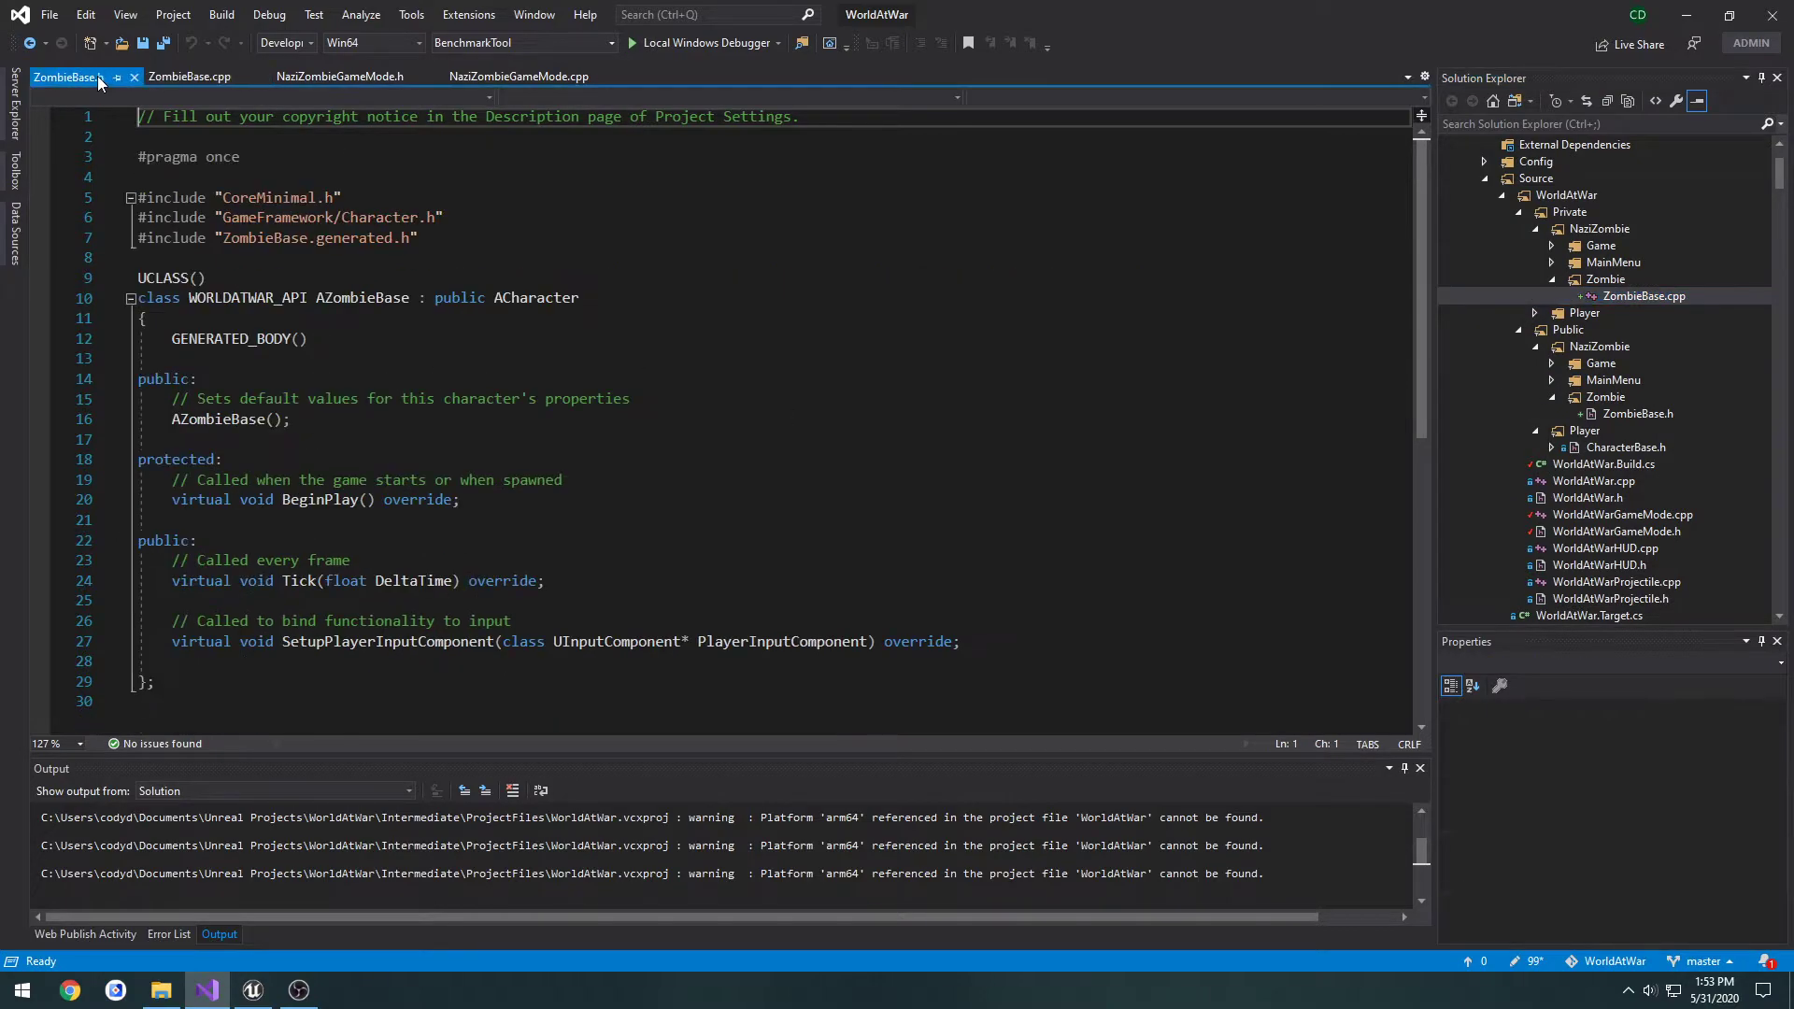
left_click(195, 81)
scroll(554, 412, "down", 4)
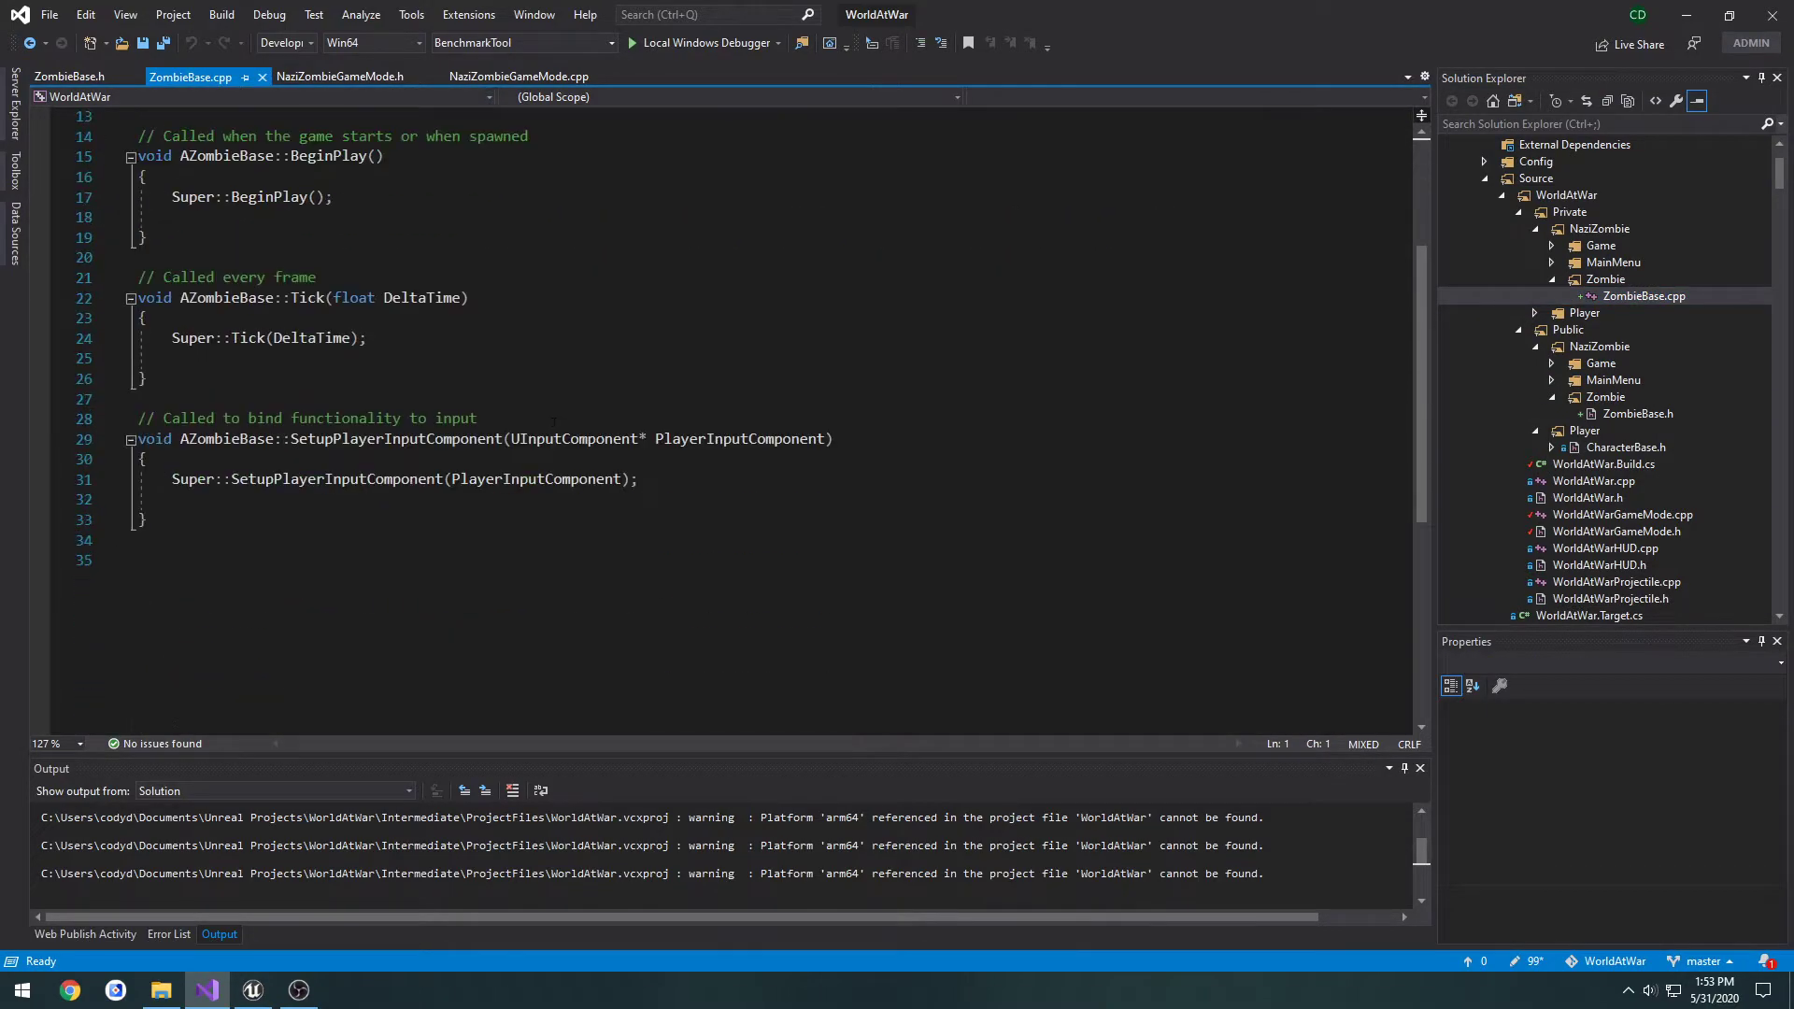
- Delete SetupPlayerInputComponent, Tick and the PrimaryActorTick lines from ZombieBase.cpp
left_click_drag(140, 560, 140, 398)
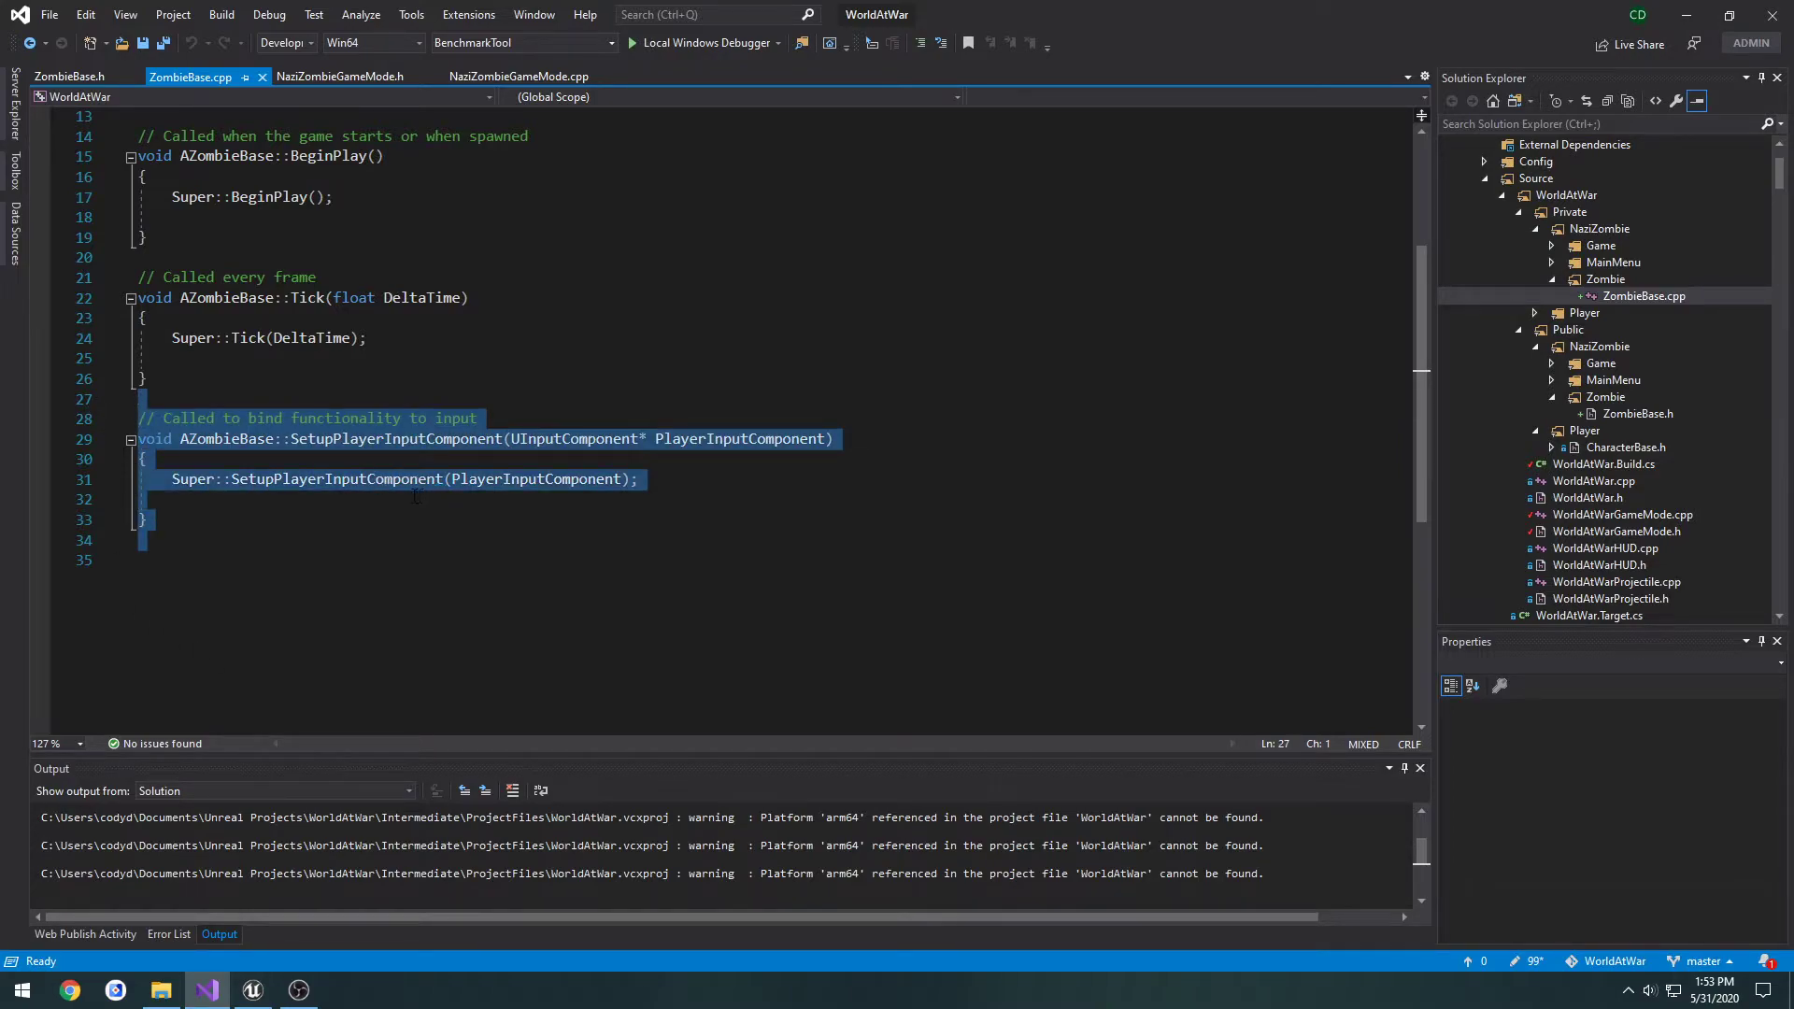
key("BackSpace")
key("BackSpace")
scroll(309, 512, "up", 4)
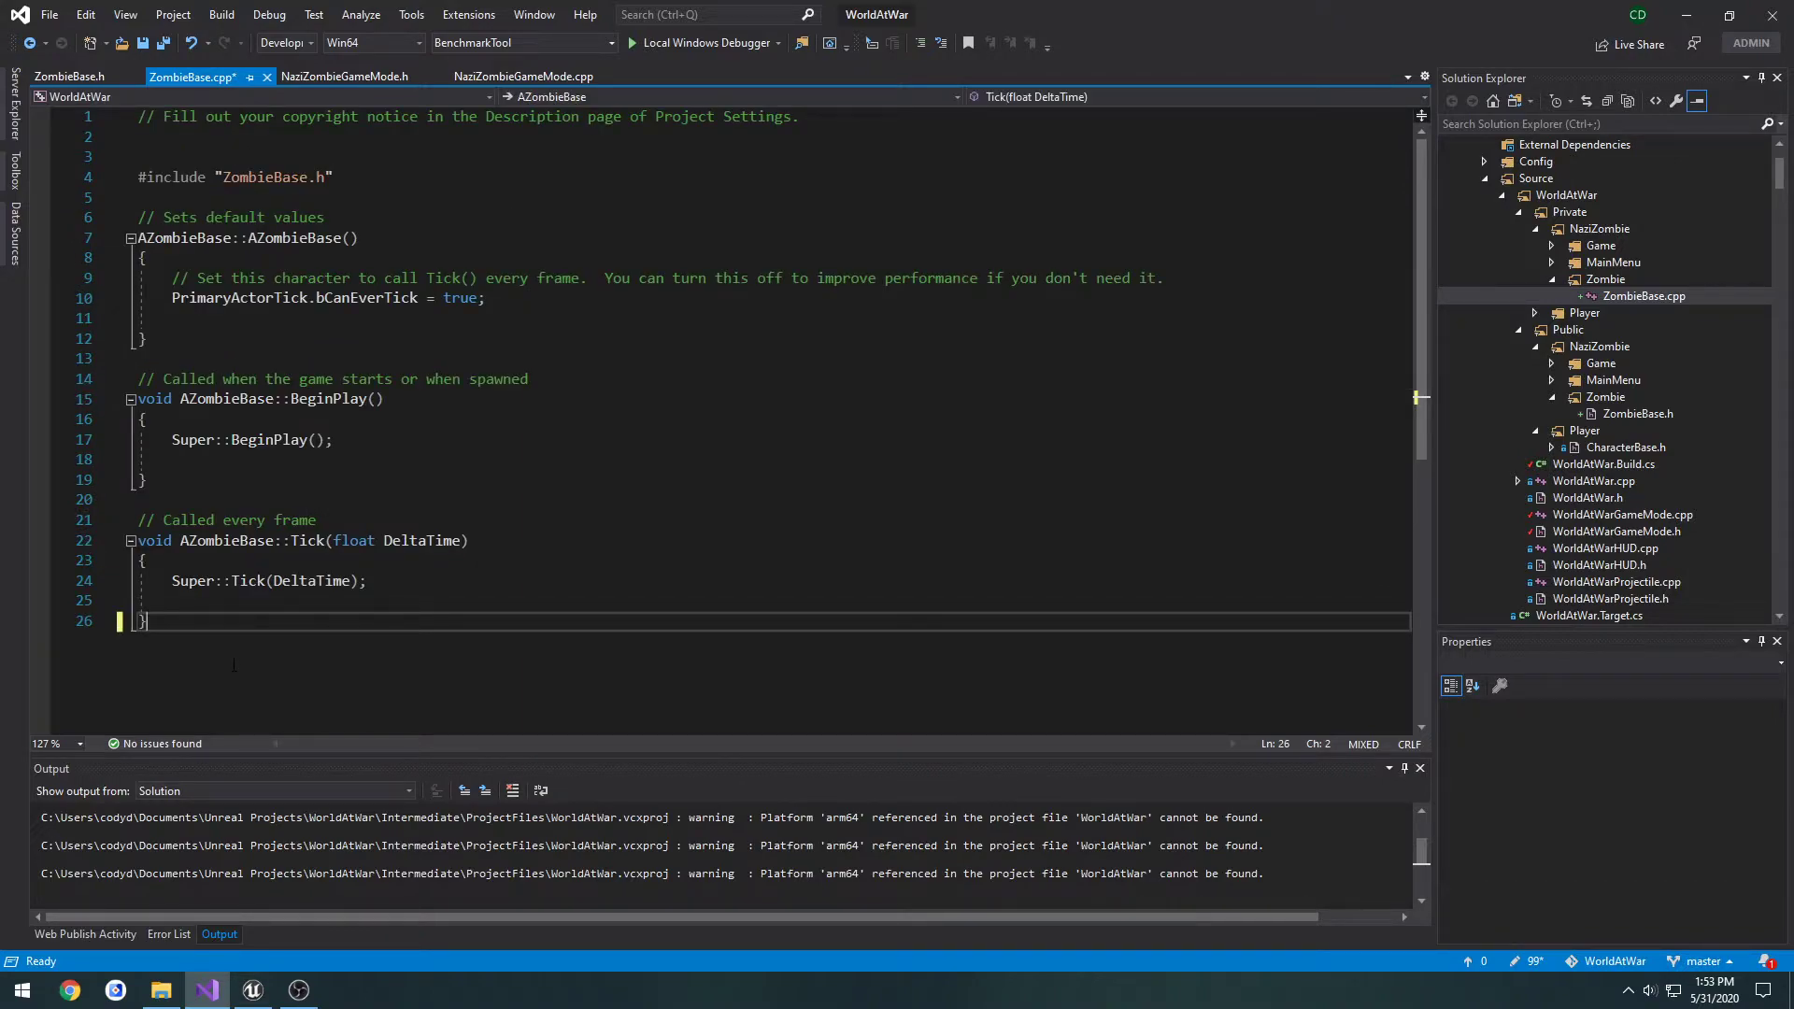
left_click_drag(233, 664, 148, 481)
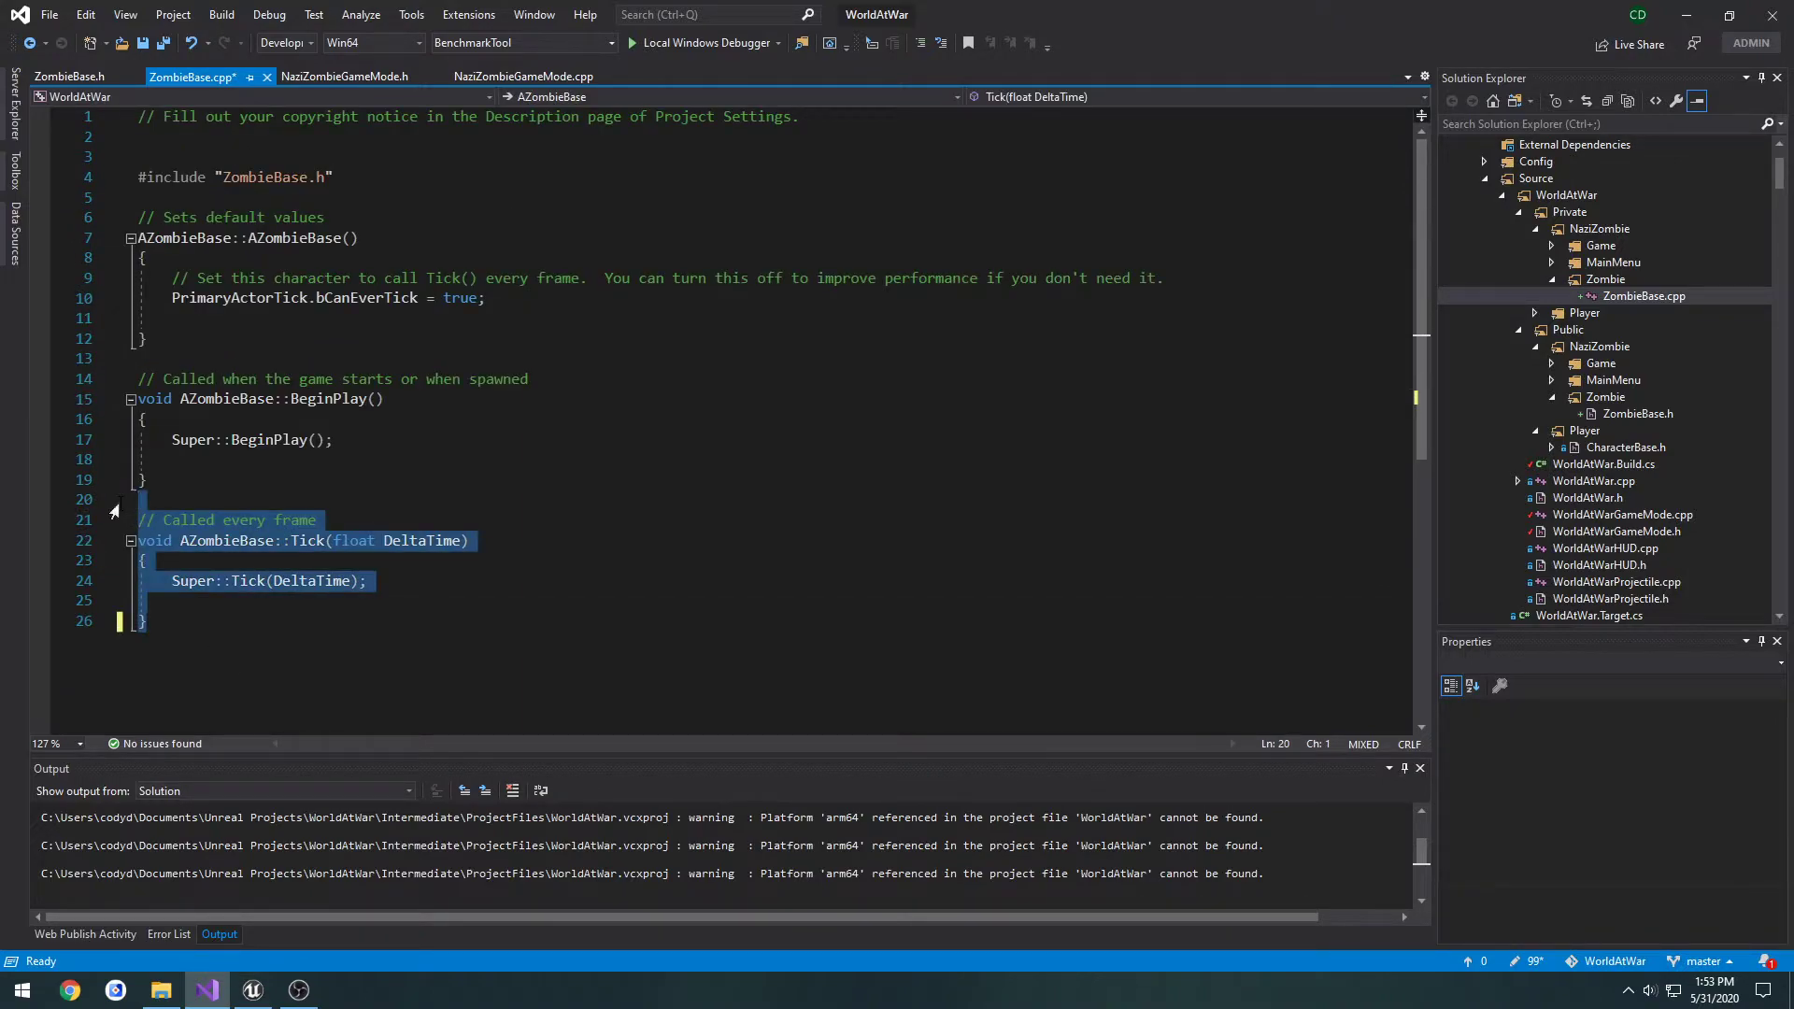
key("BackSpace")
left_click_drag(486, 297, 145, 282)
key("BackSpace")
key("BackSpace")
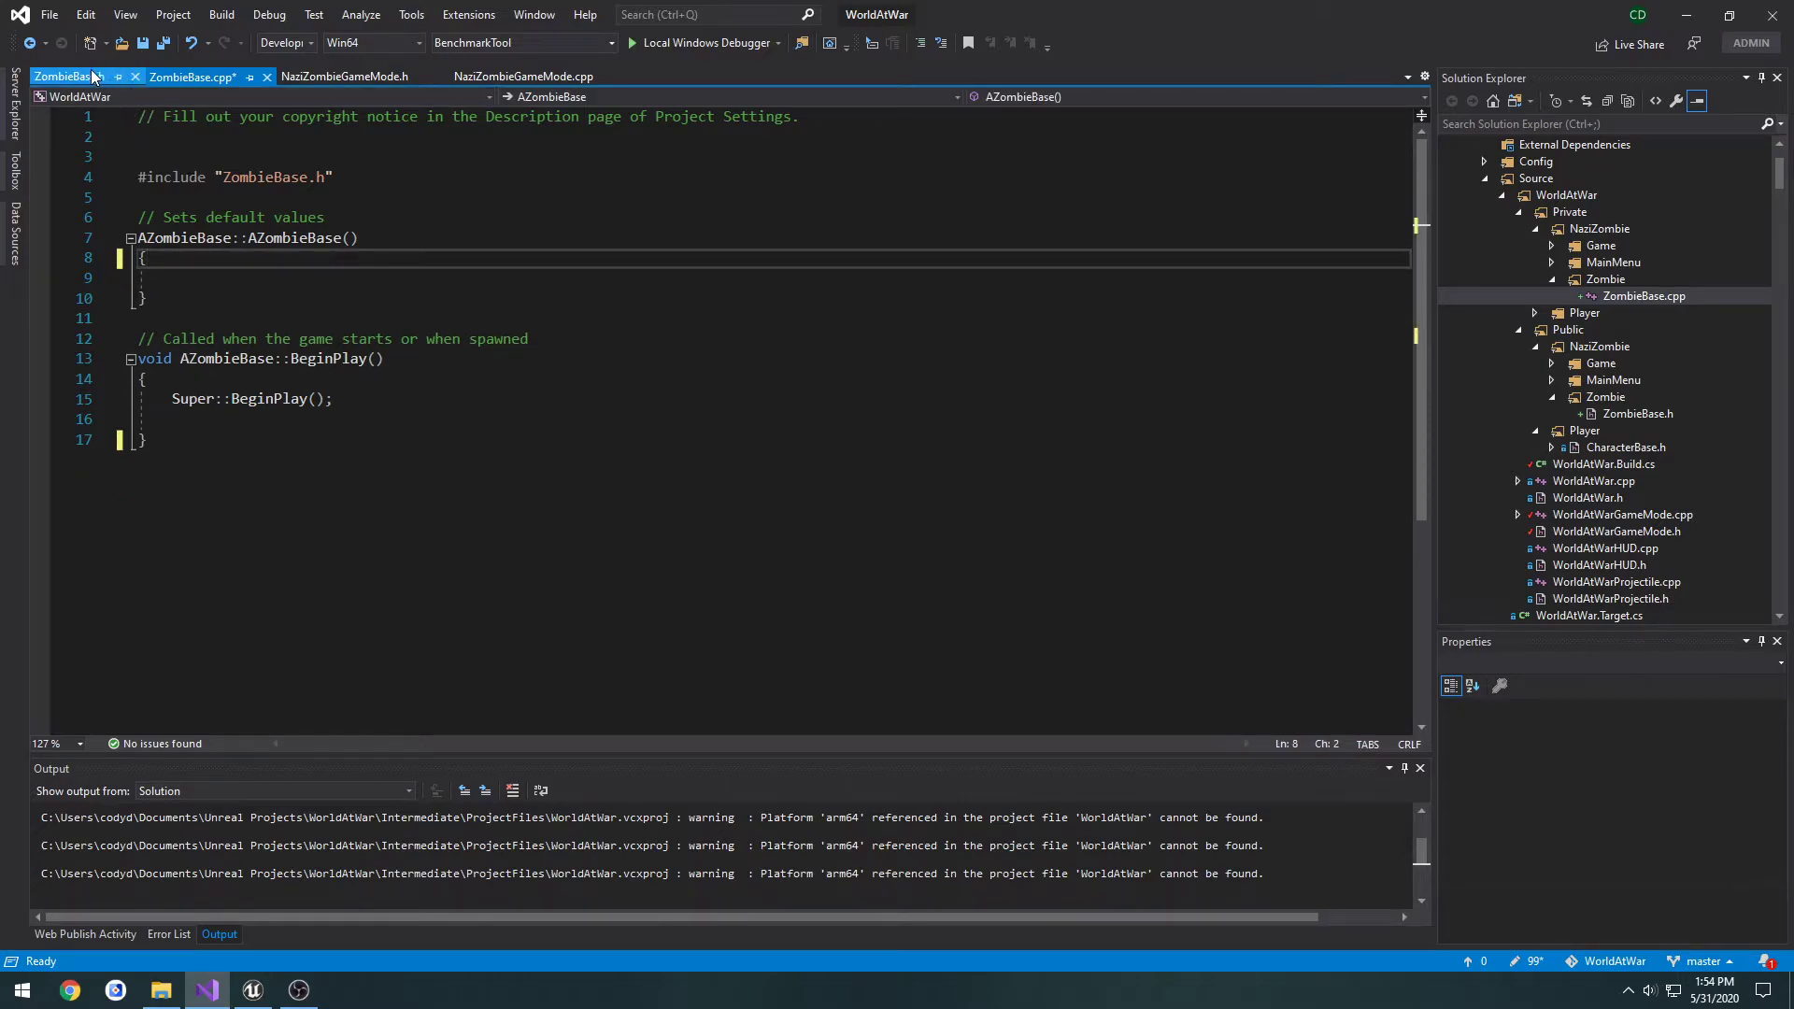
- Delete the Tick and SetupPlayerInputComponent declarations from ZombieBase.h
left_click(91, 77)
left_click_drag(959, 642, 138, 519)
key("BackSpace")
left_click(575, 507)
key("Delete")
key("Delete")
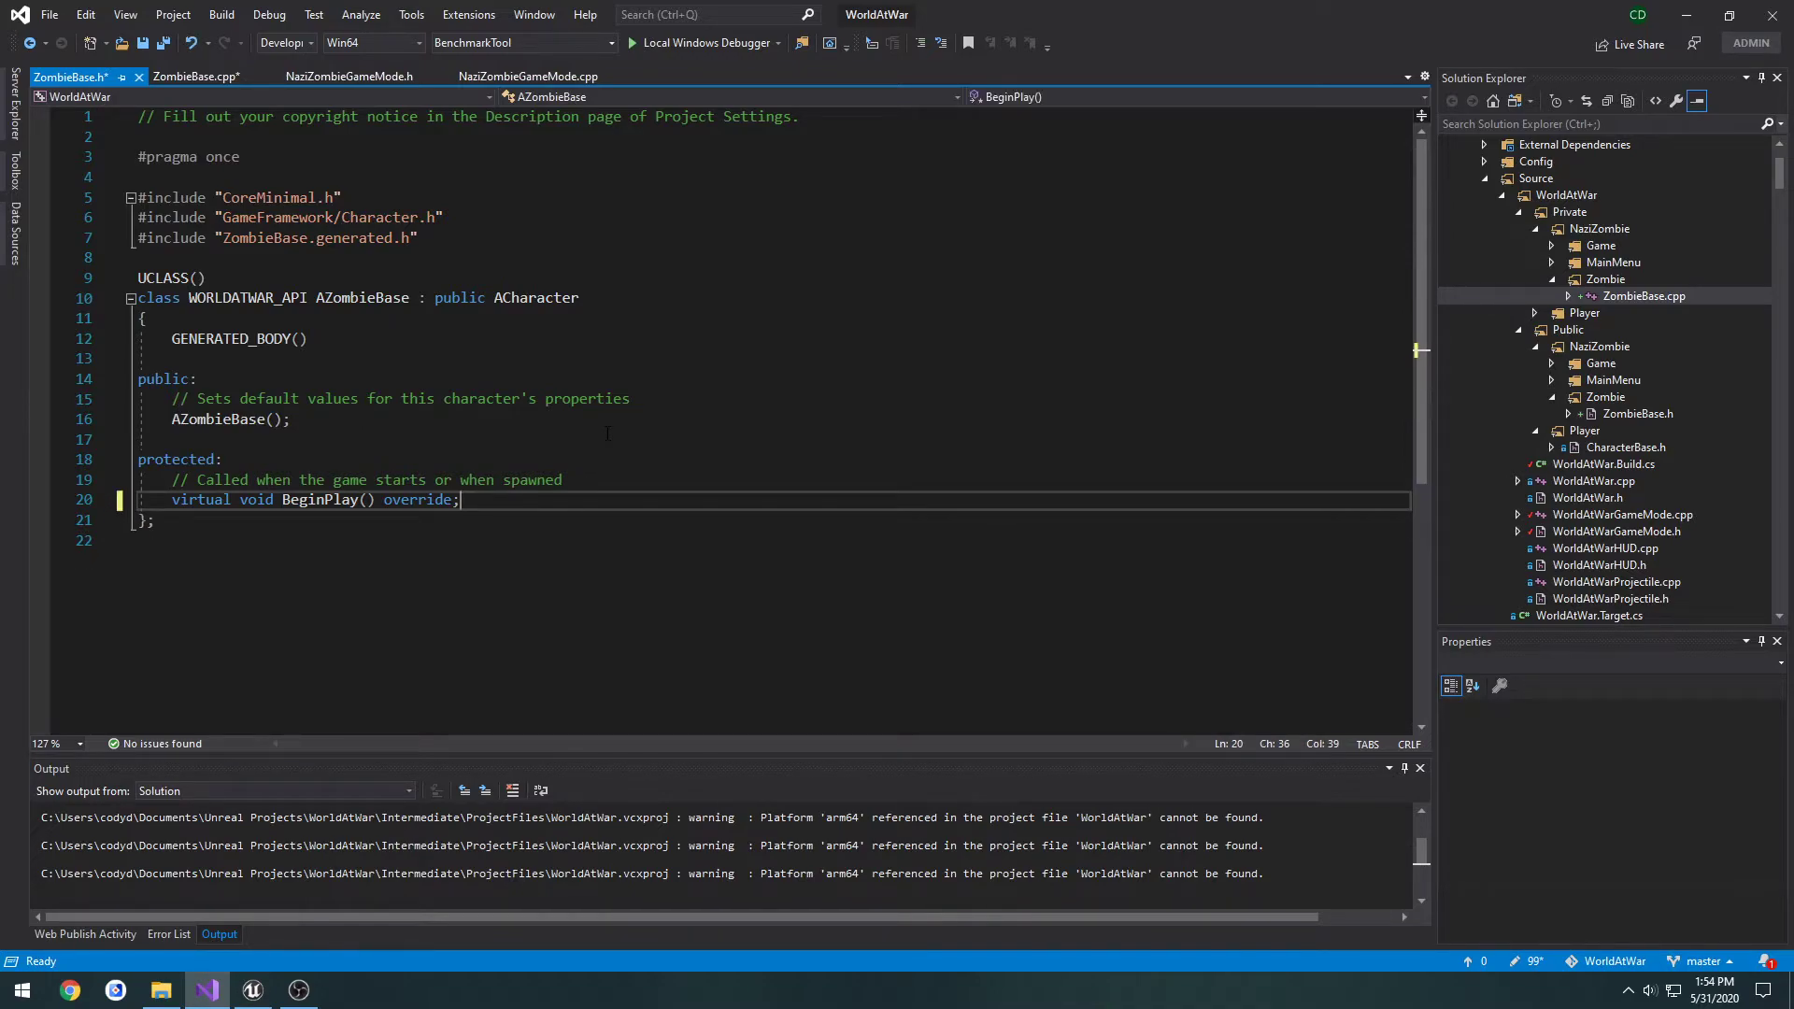
- Change ZombieBase.cpp's include to "WorldAtWar/Public/NaziZombie/Zombie/ZombieBase.h"
left_click(196, 78)
left_click_drag(340, 178, 215, 177)
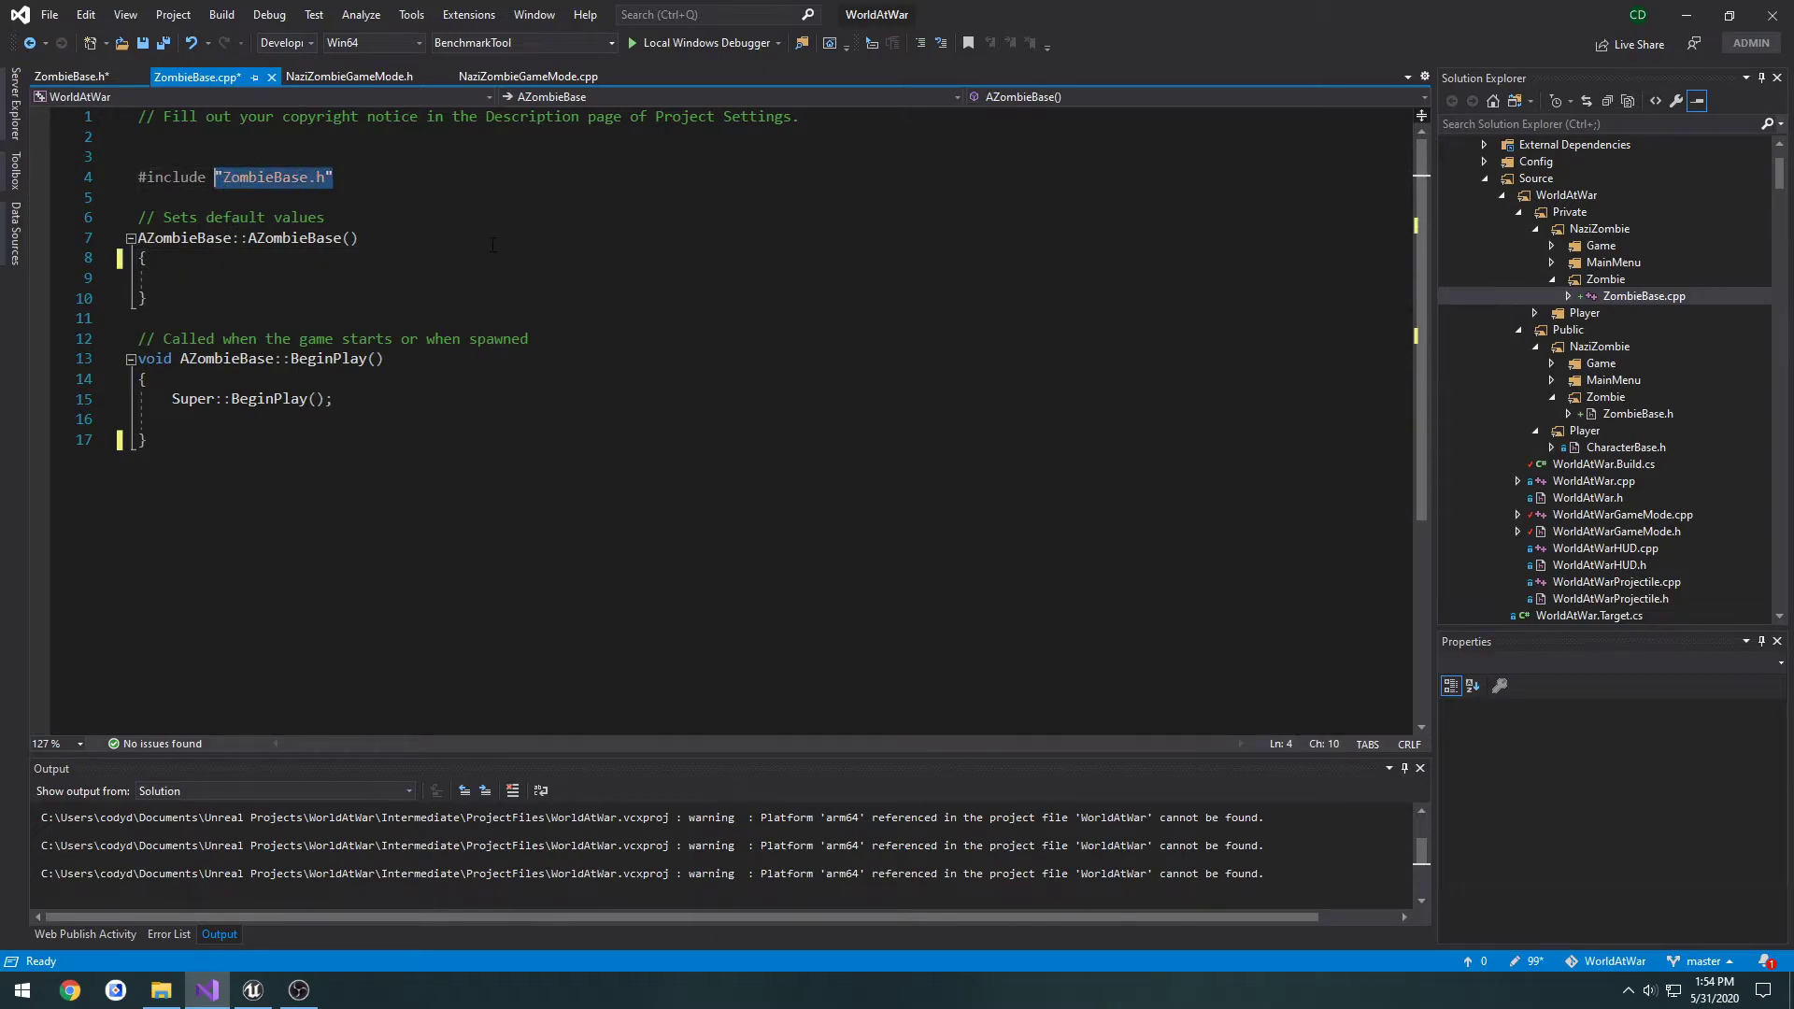
type("\"WorldAtWar/Public/")
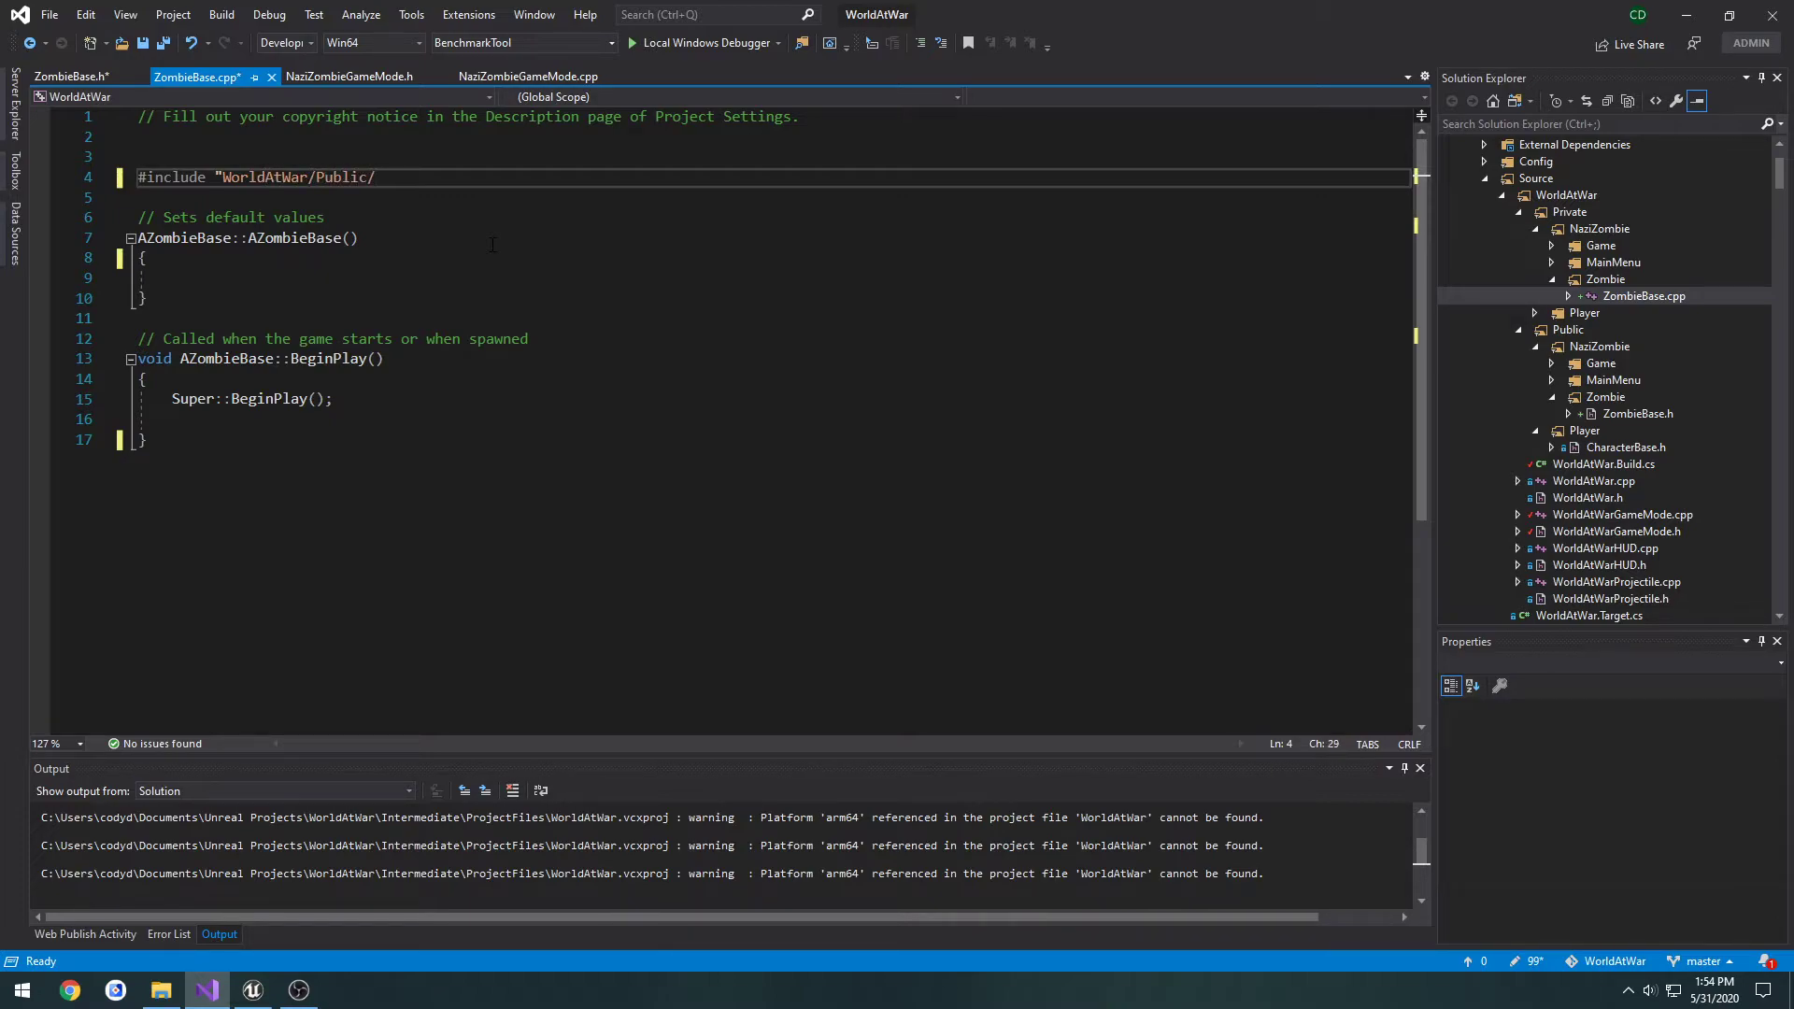
type("NaziZombie/Zombie/ZombieBase.h\"")
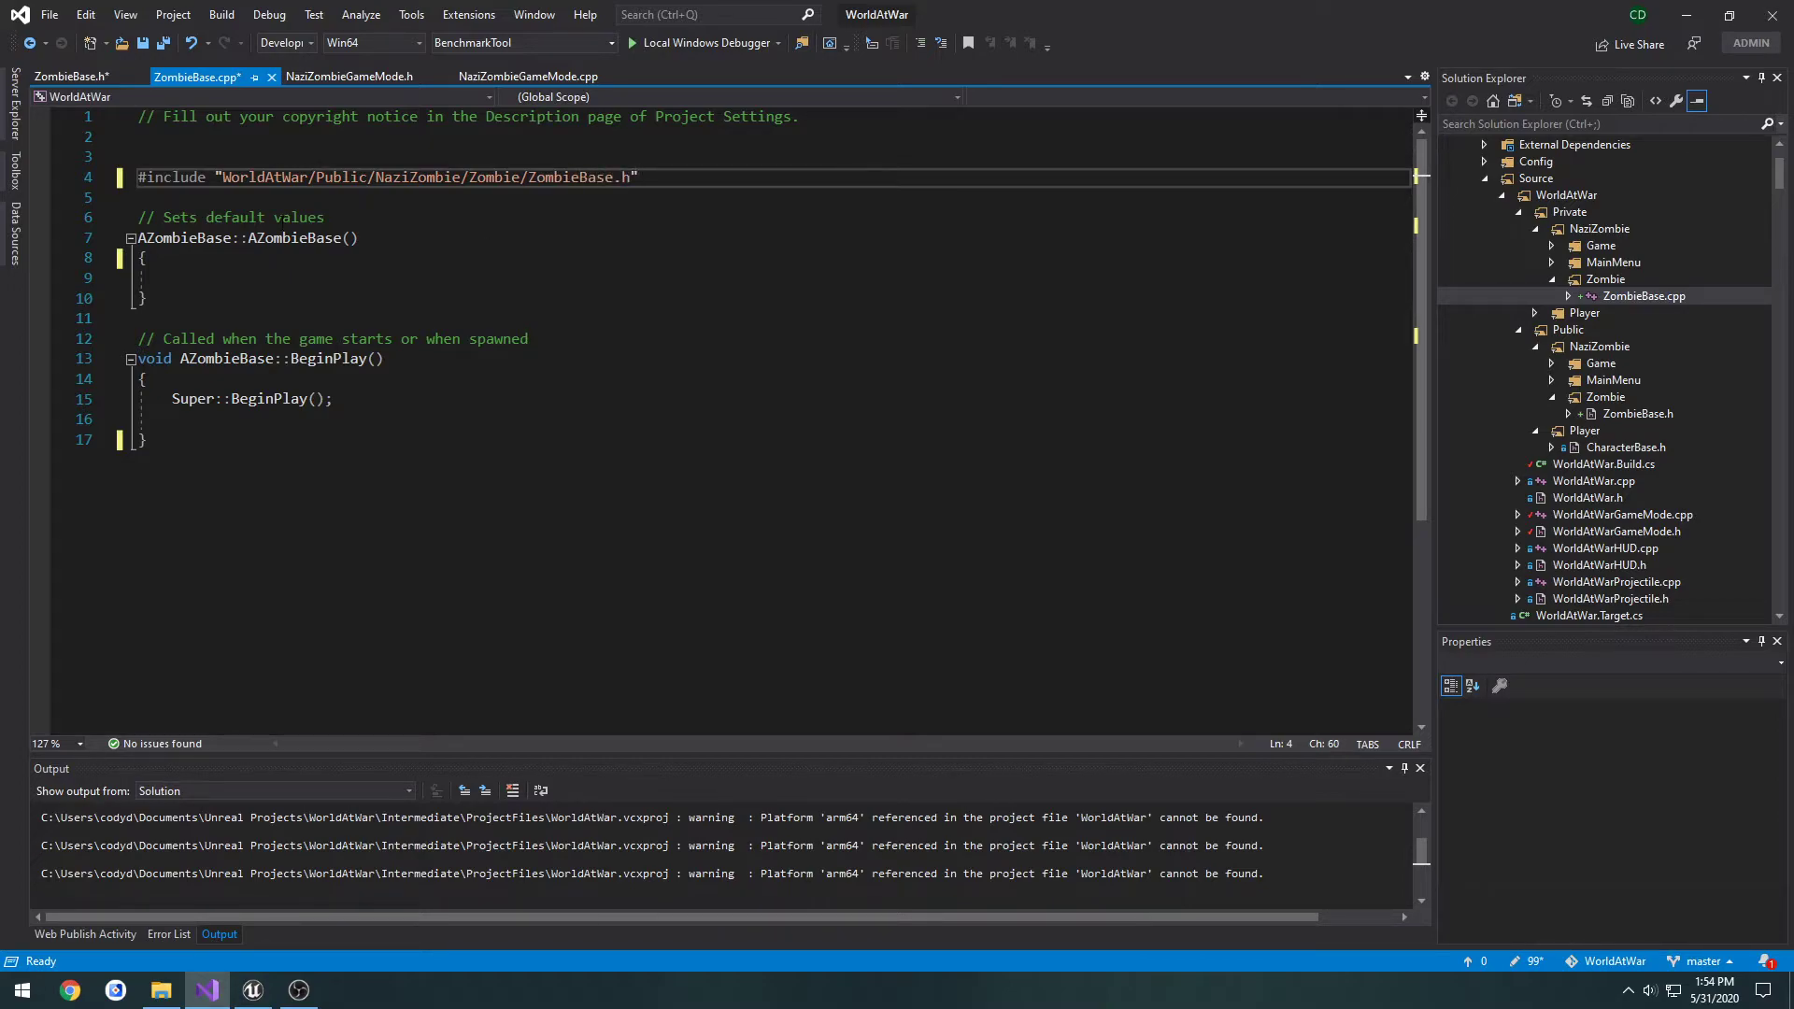
left_click(65, 79)
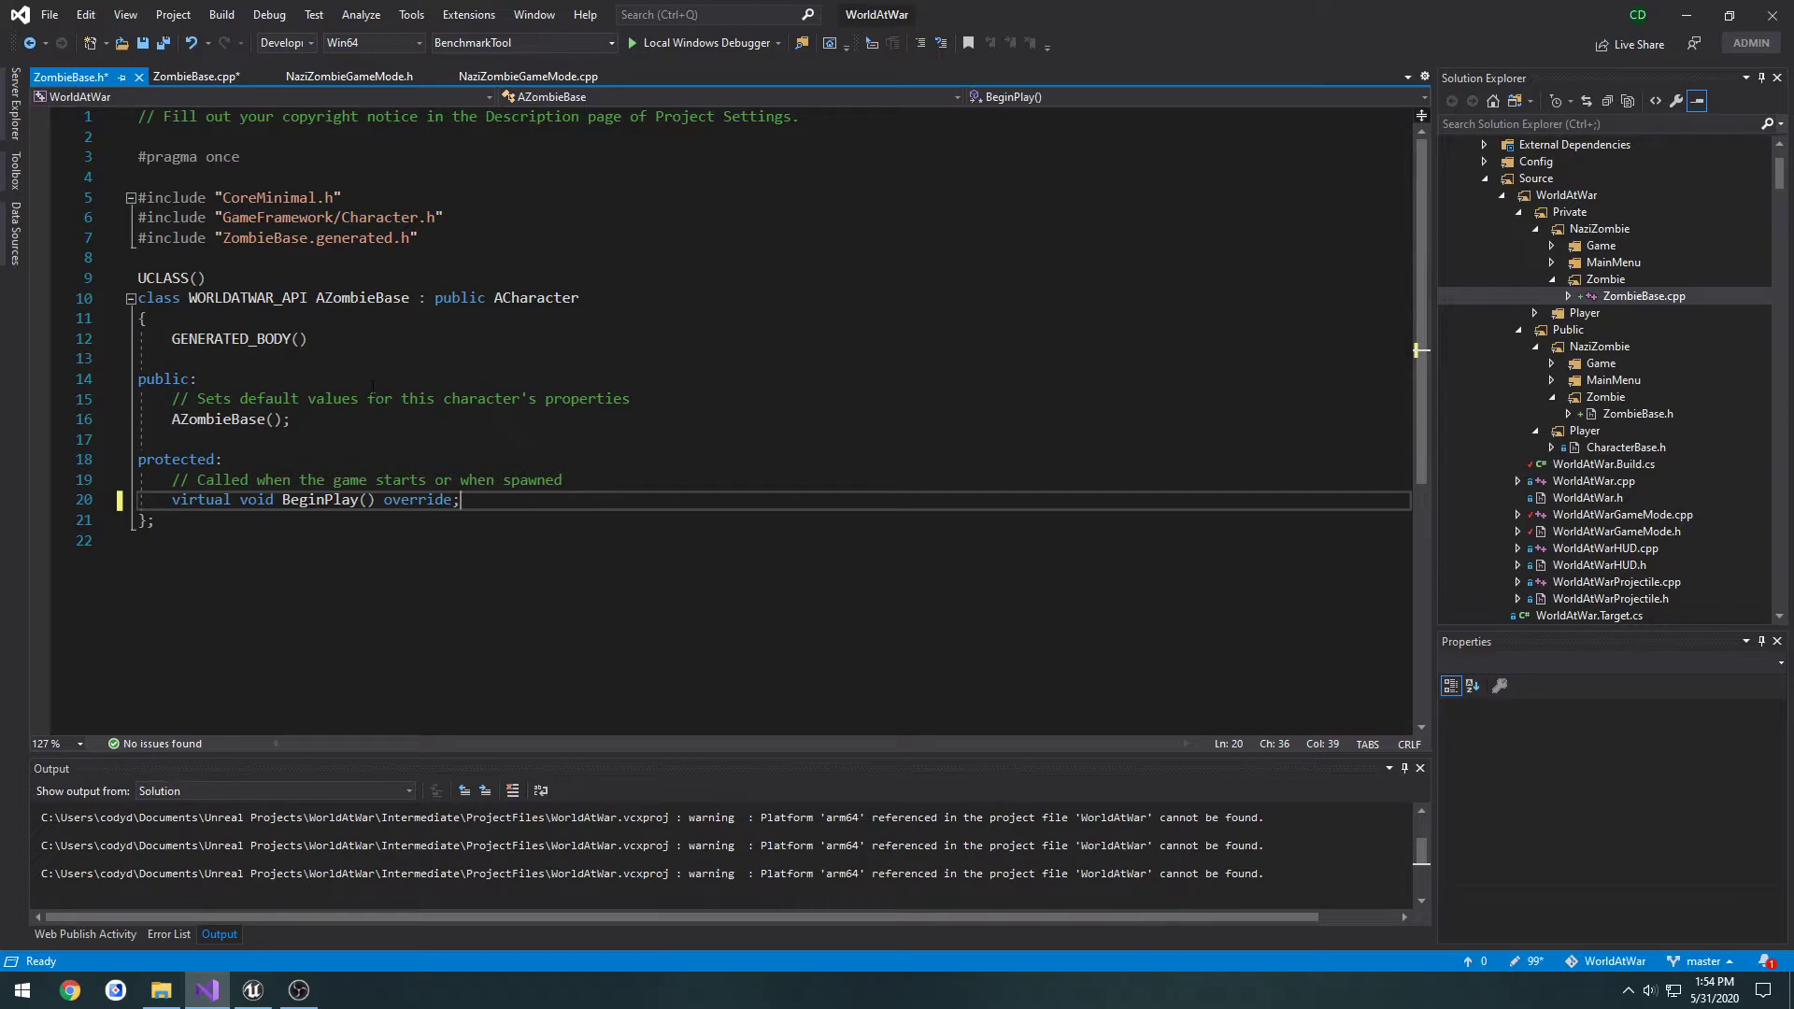
key("ctrl+Tab")
left_click(531, 273)
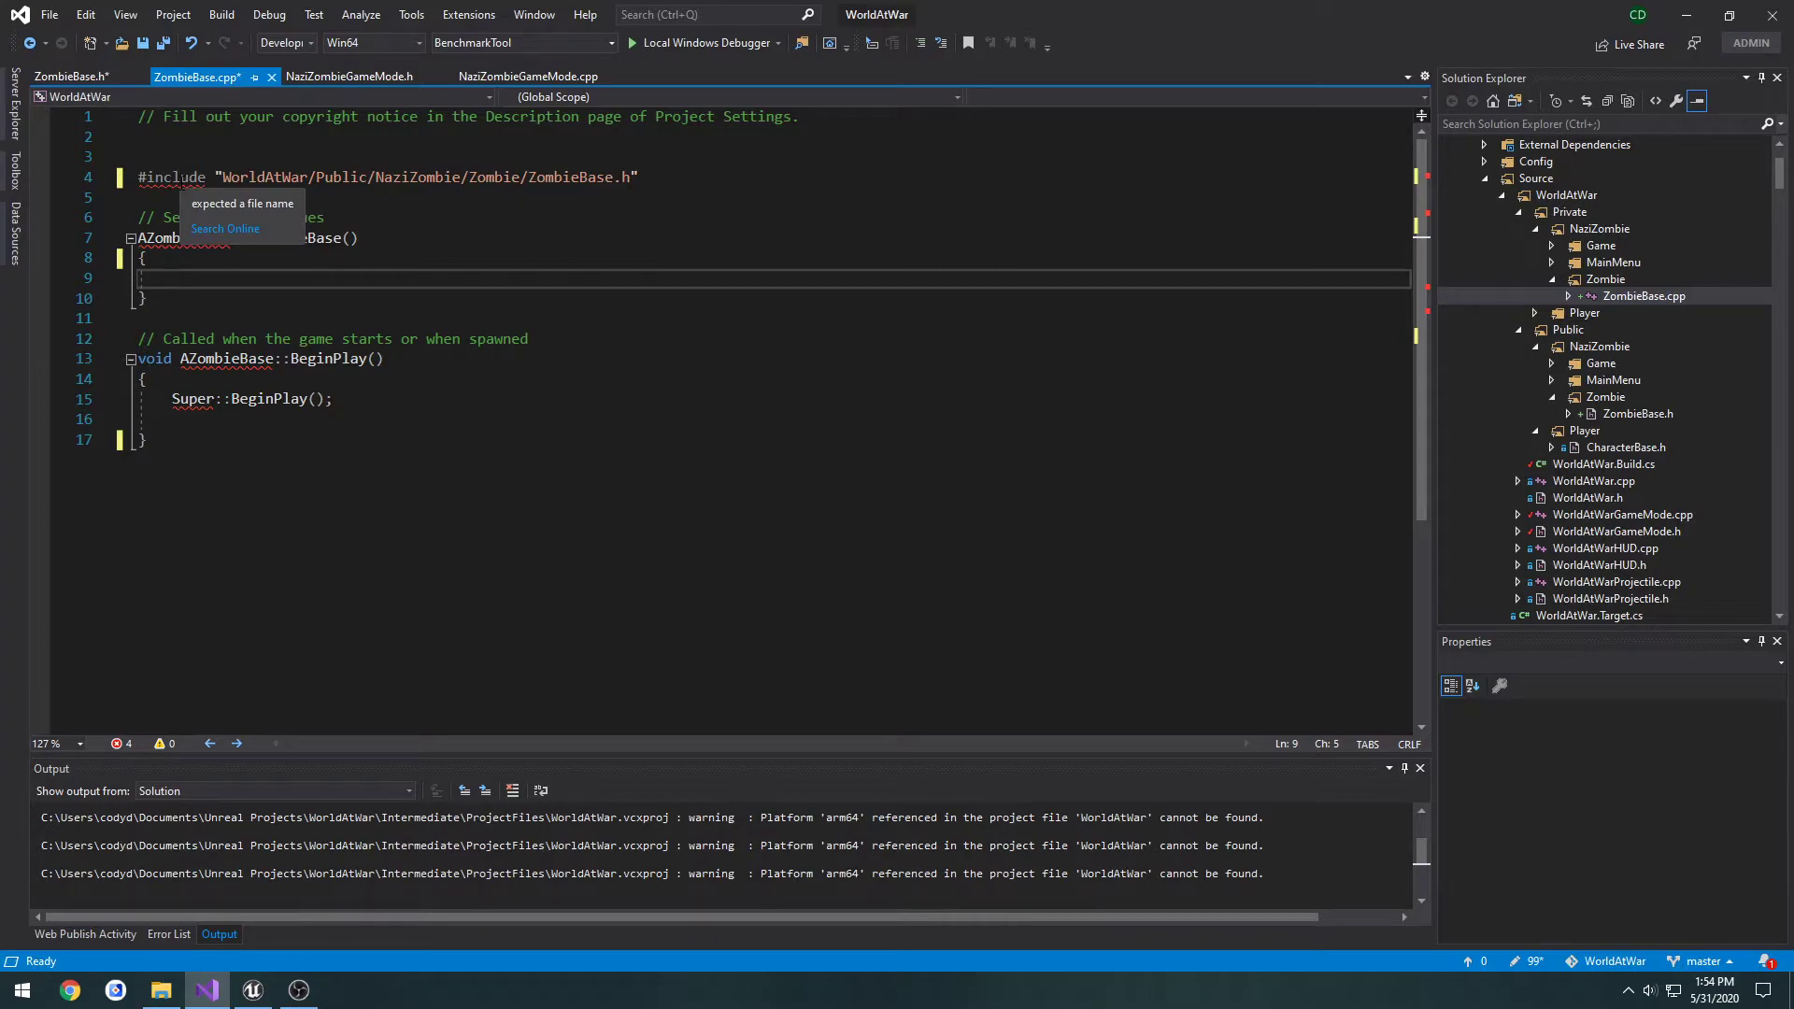
left_click(400, 214)
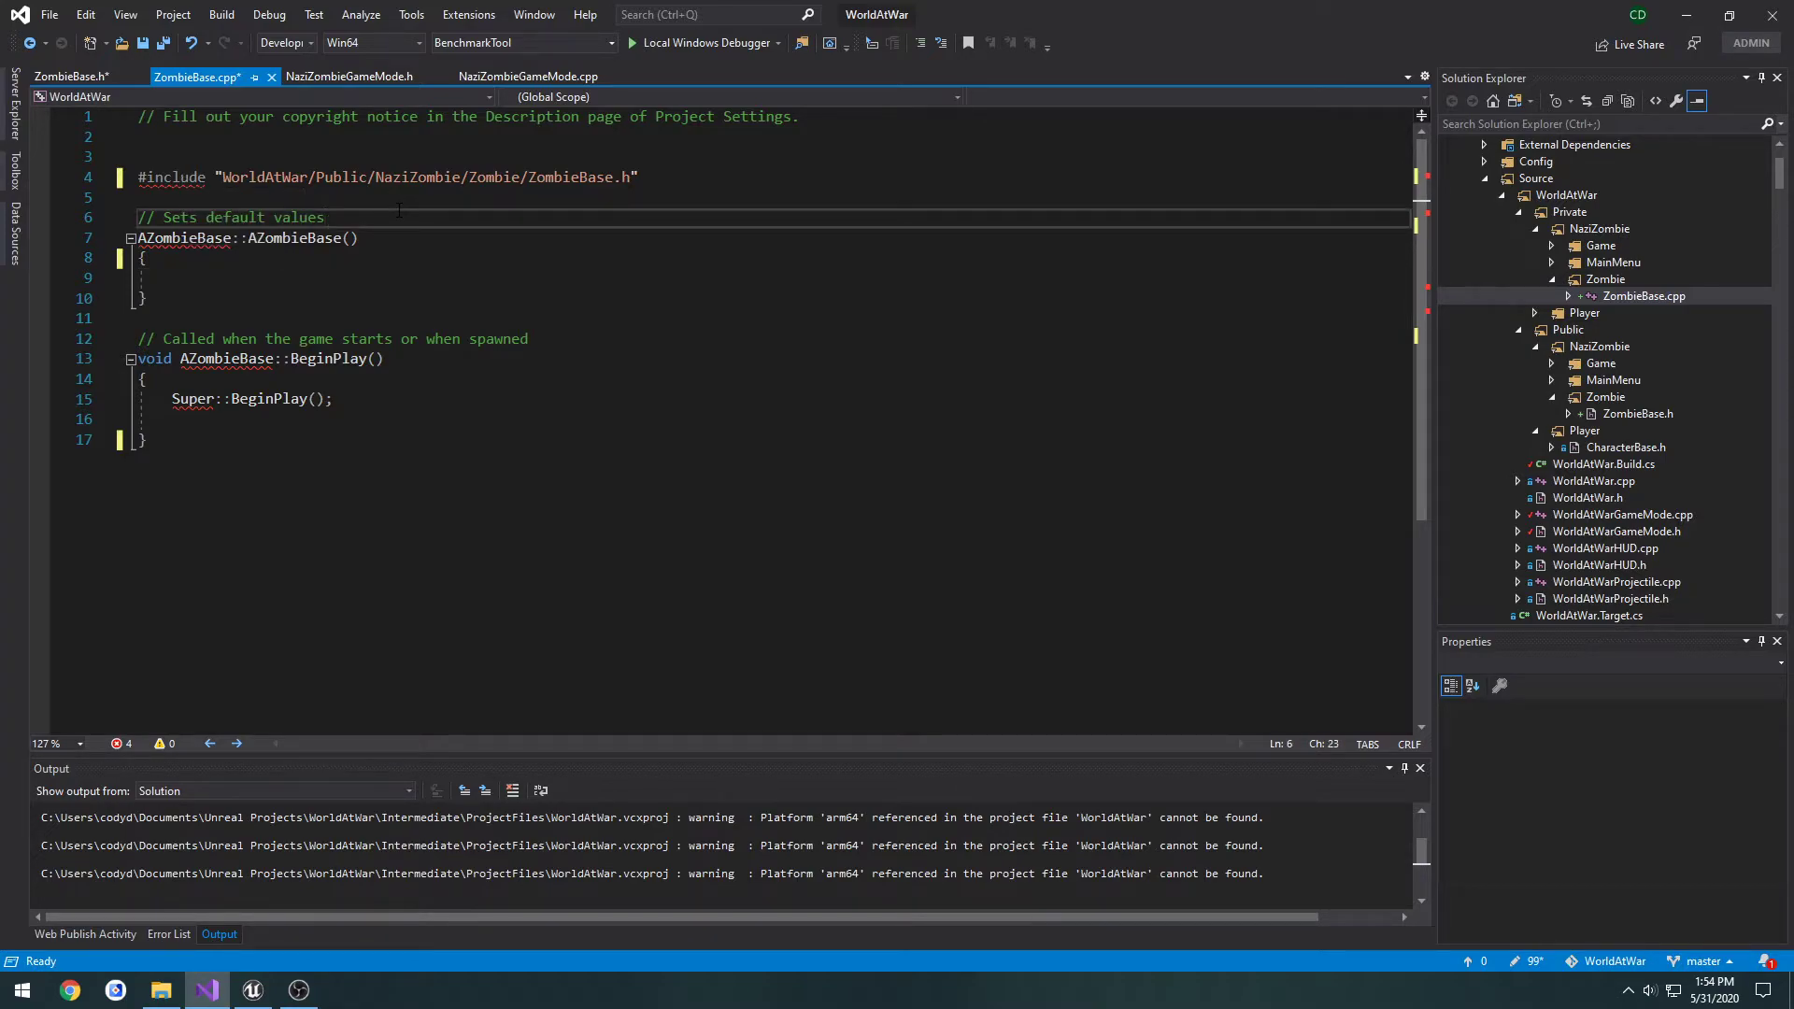
- Save all and build, closing Unreal Editor and selecting the WorldAtWar project file
key("ctrl+shift+b")
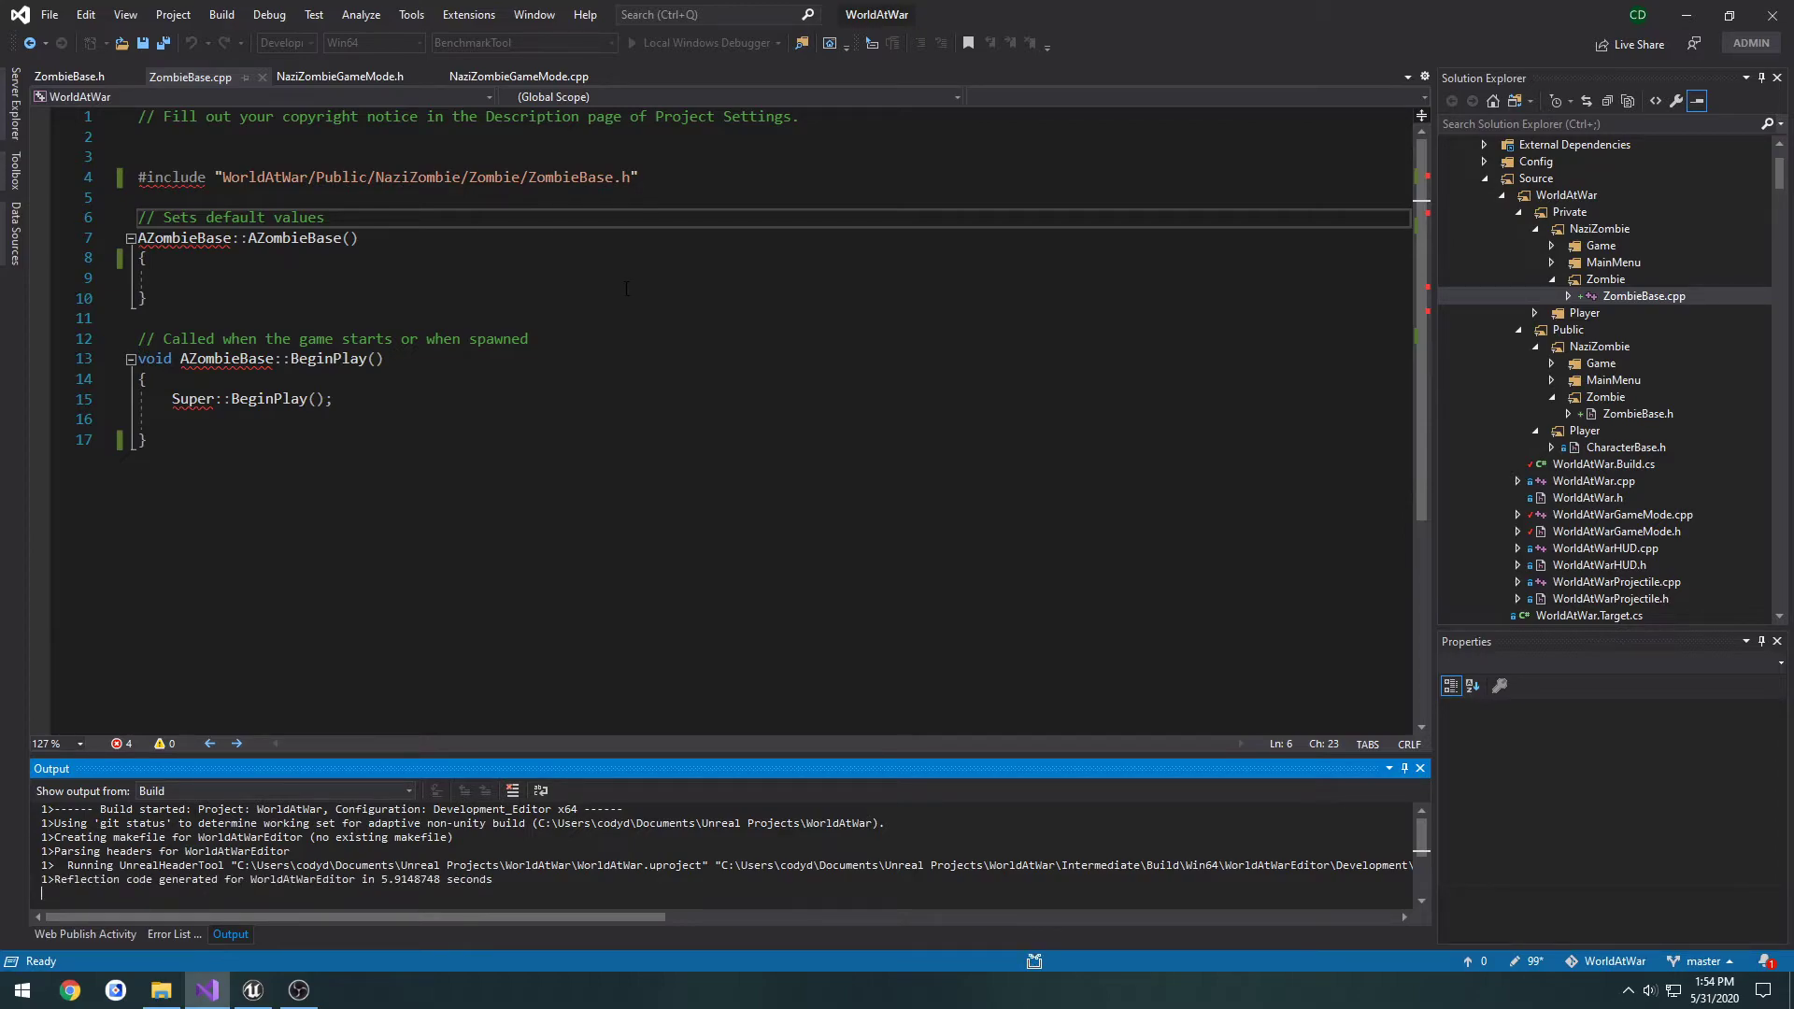
left_click(251, 995)
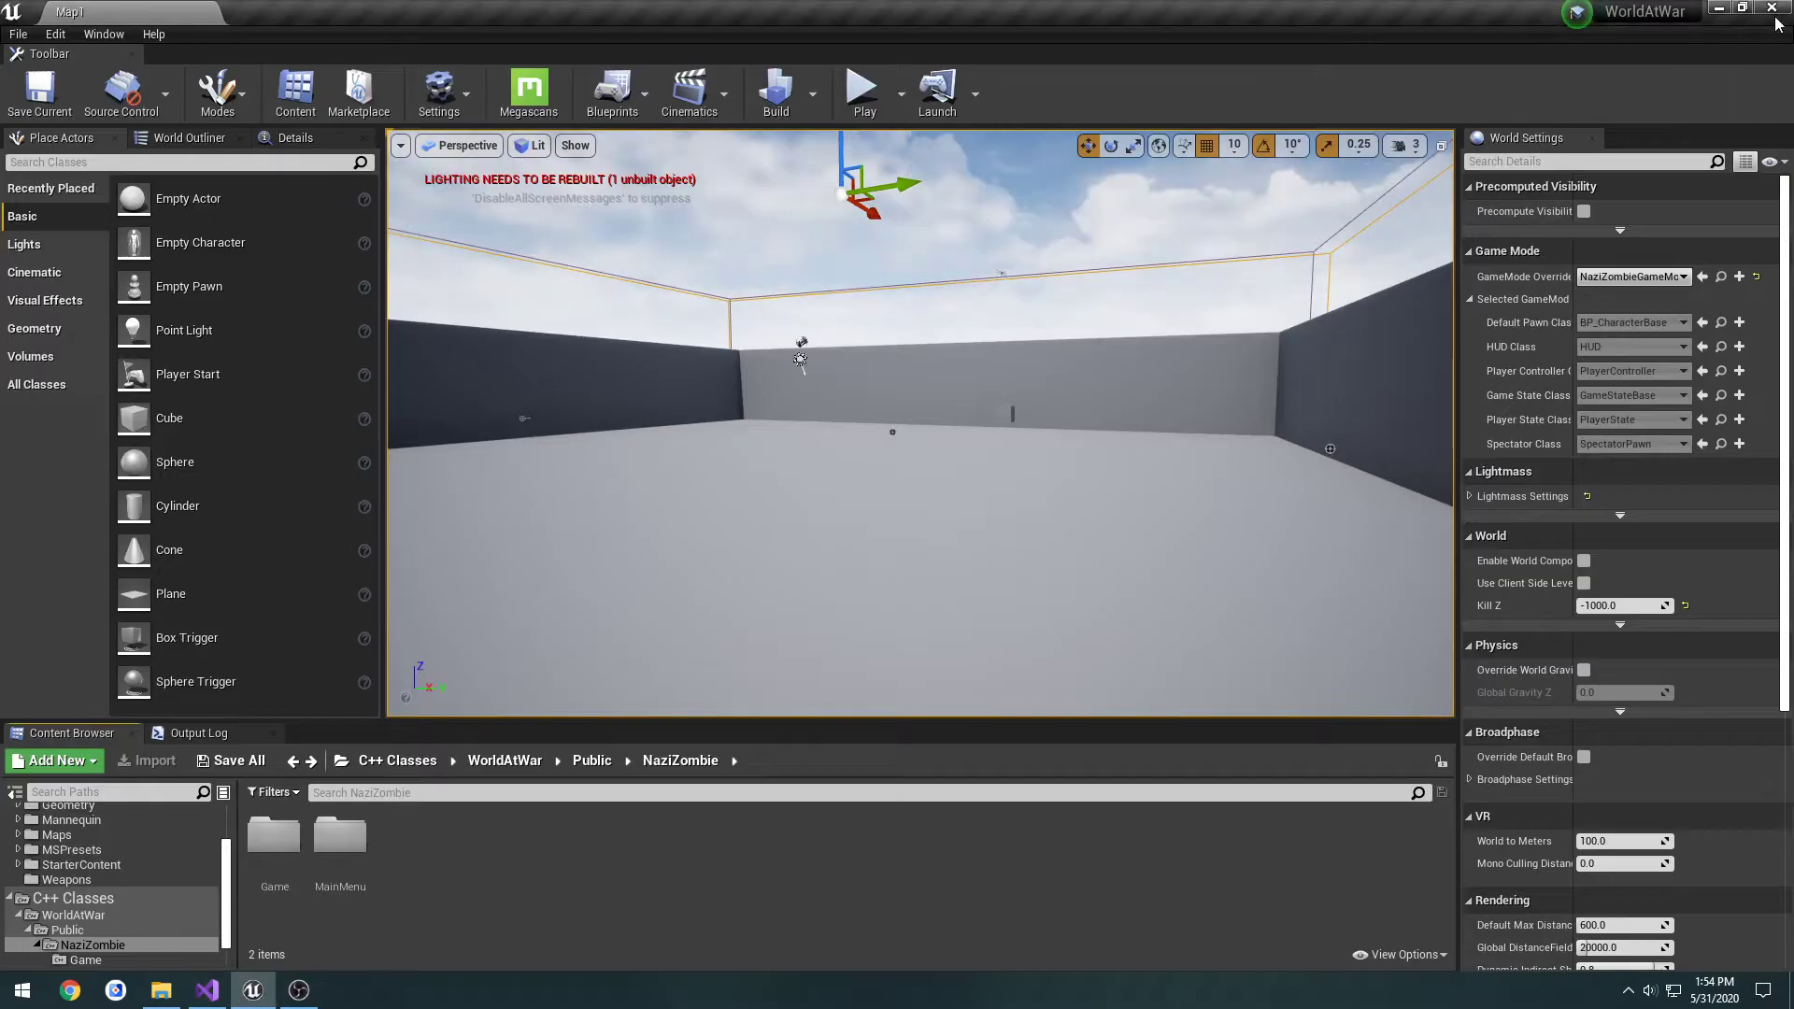
left_click(1779, 9)
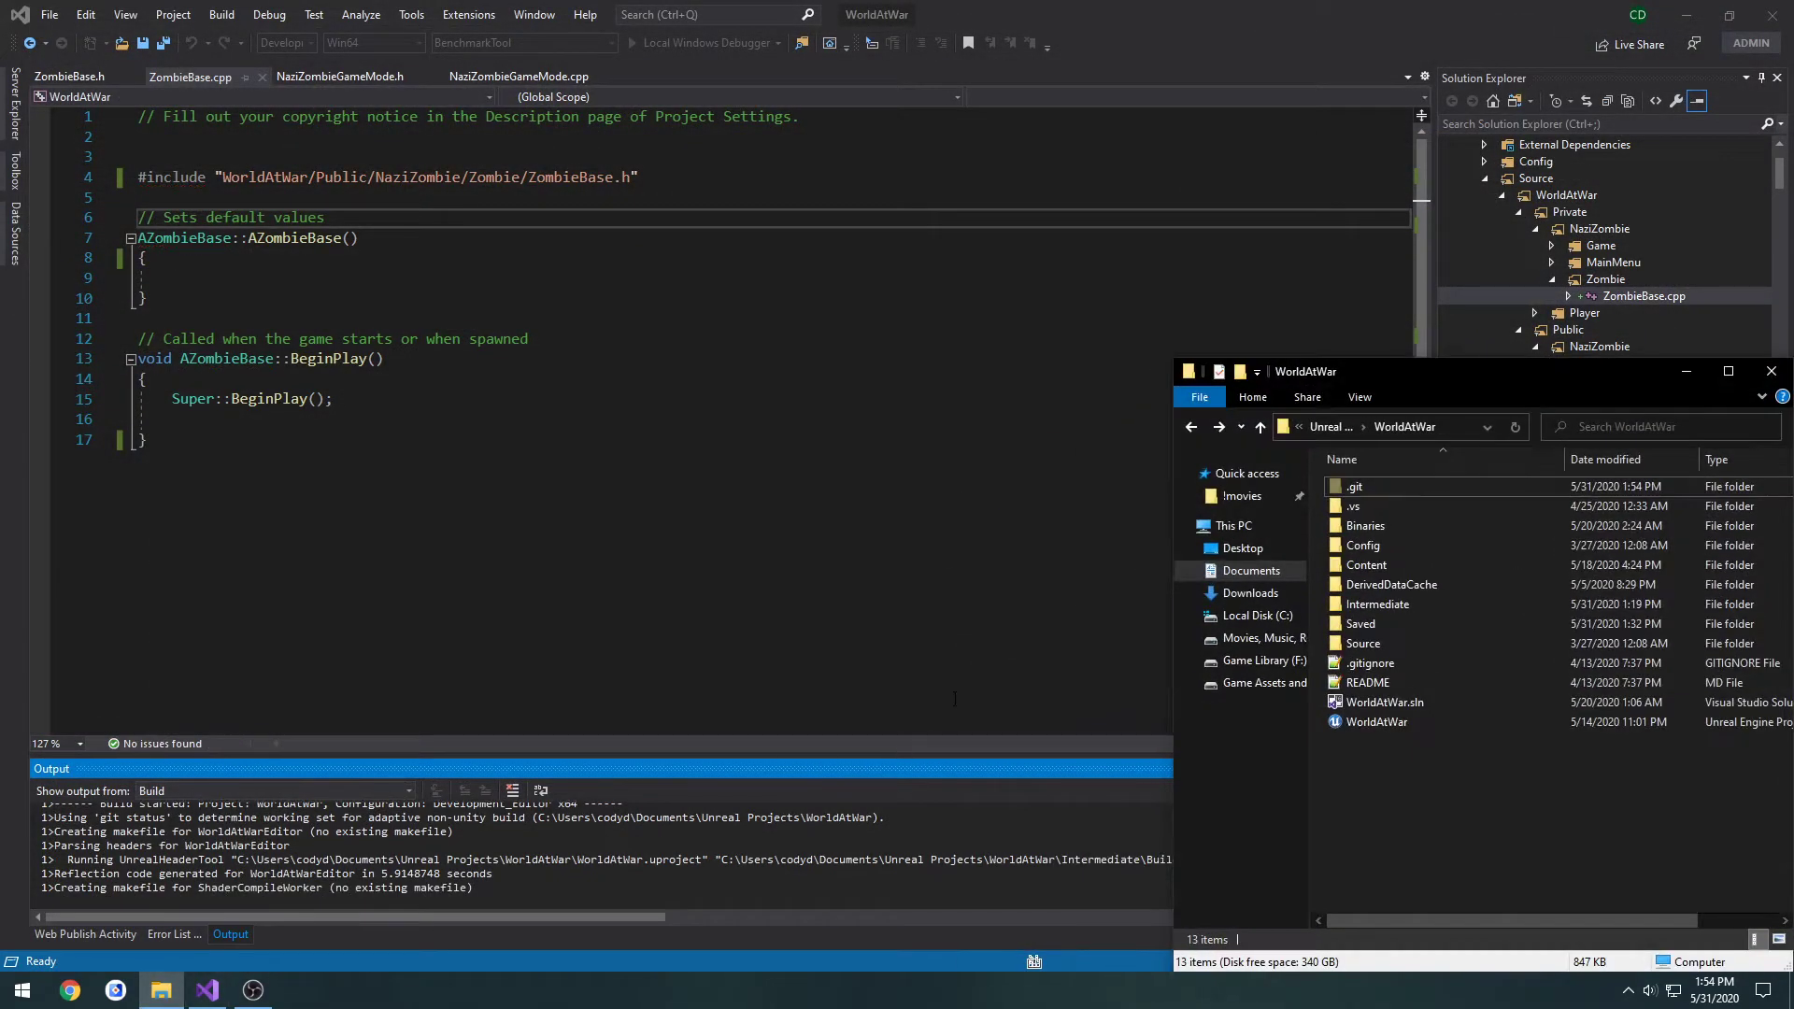
left_click(1420, 729)
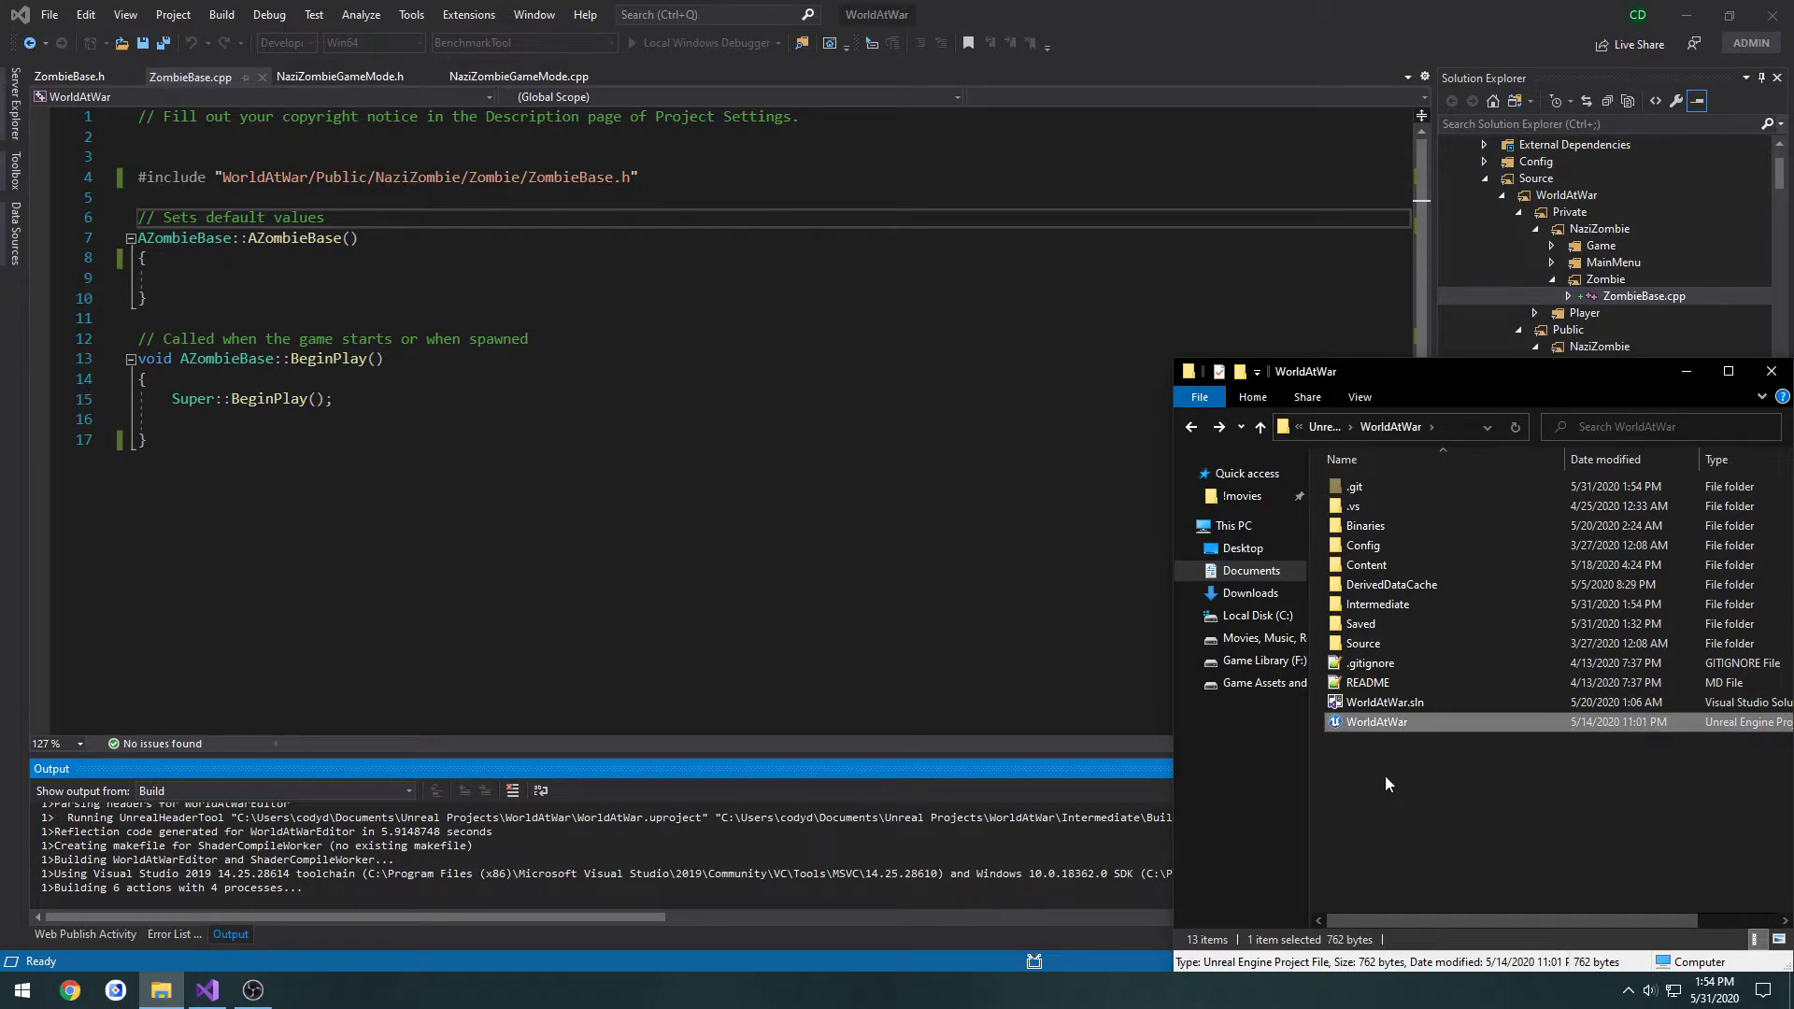
left_click(881, 838)
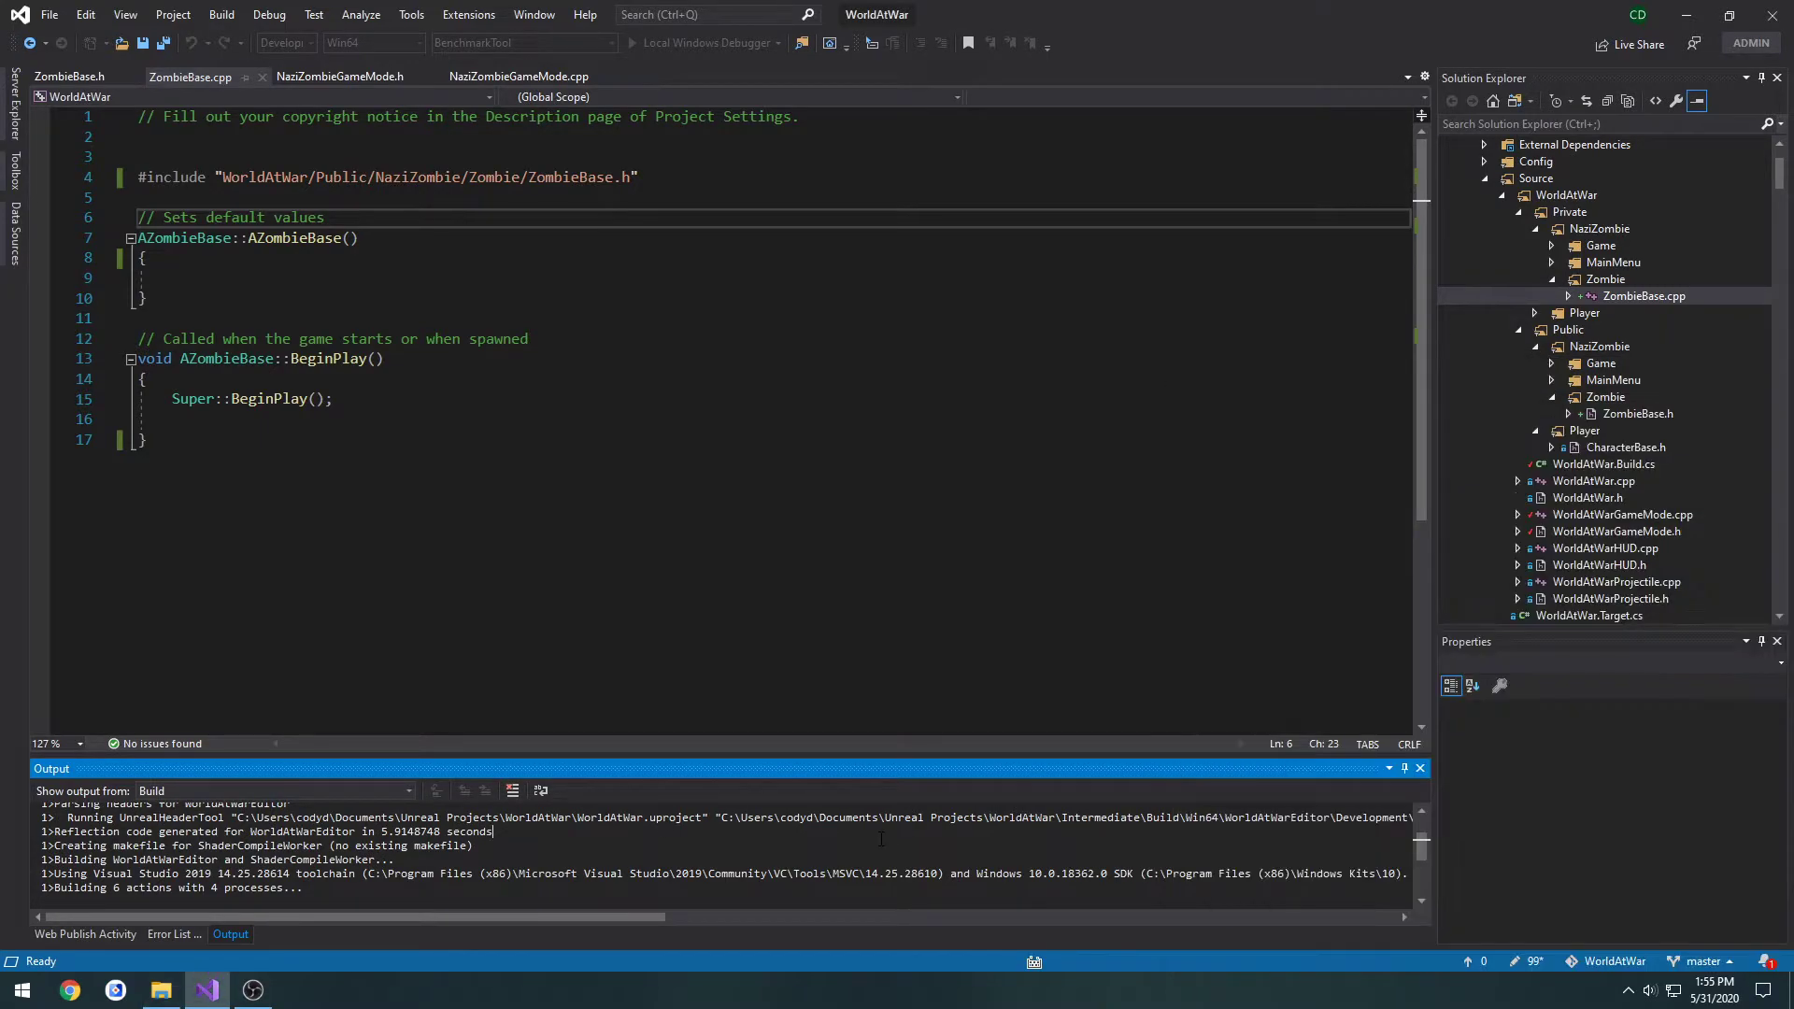
left_click(653, 701)
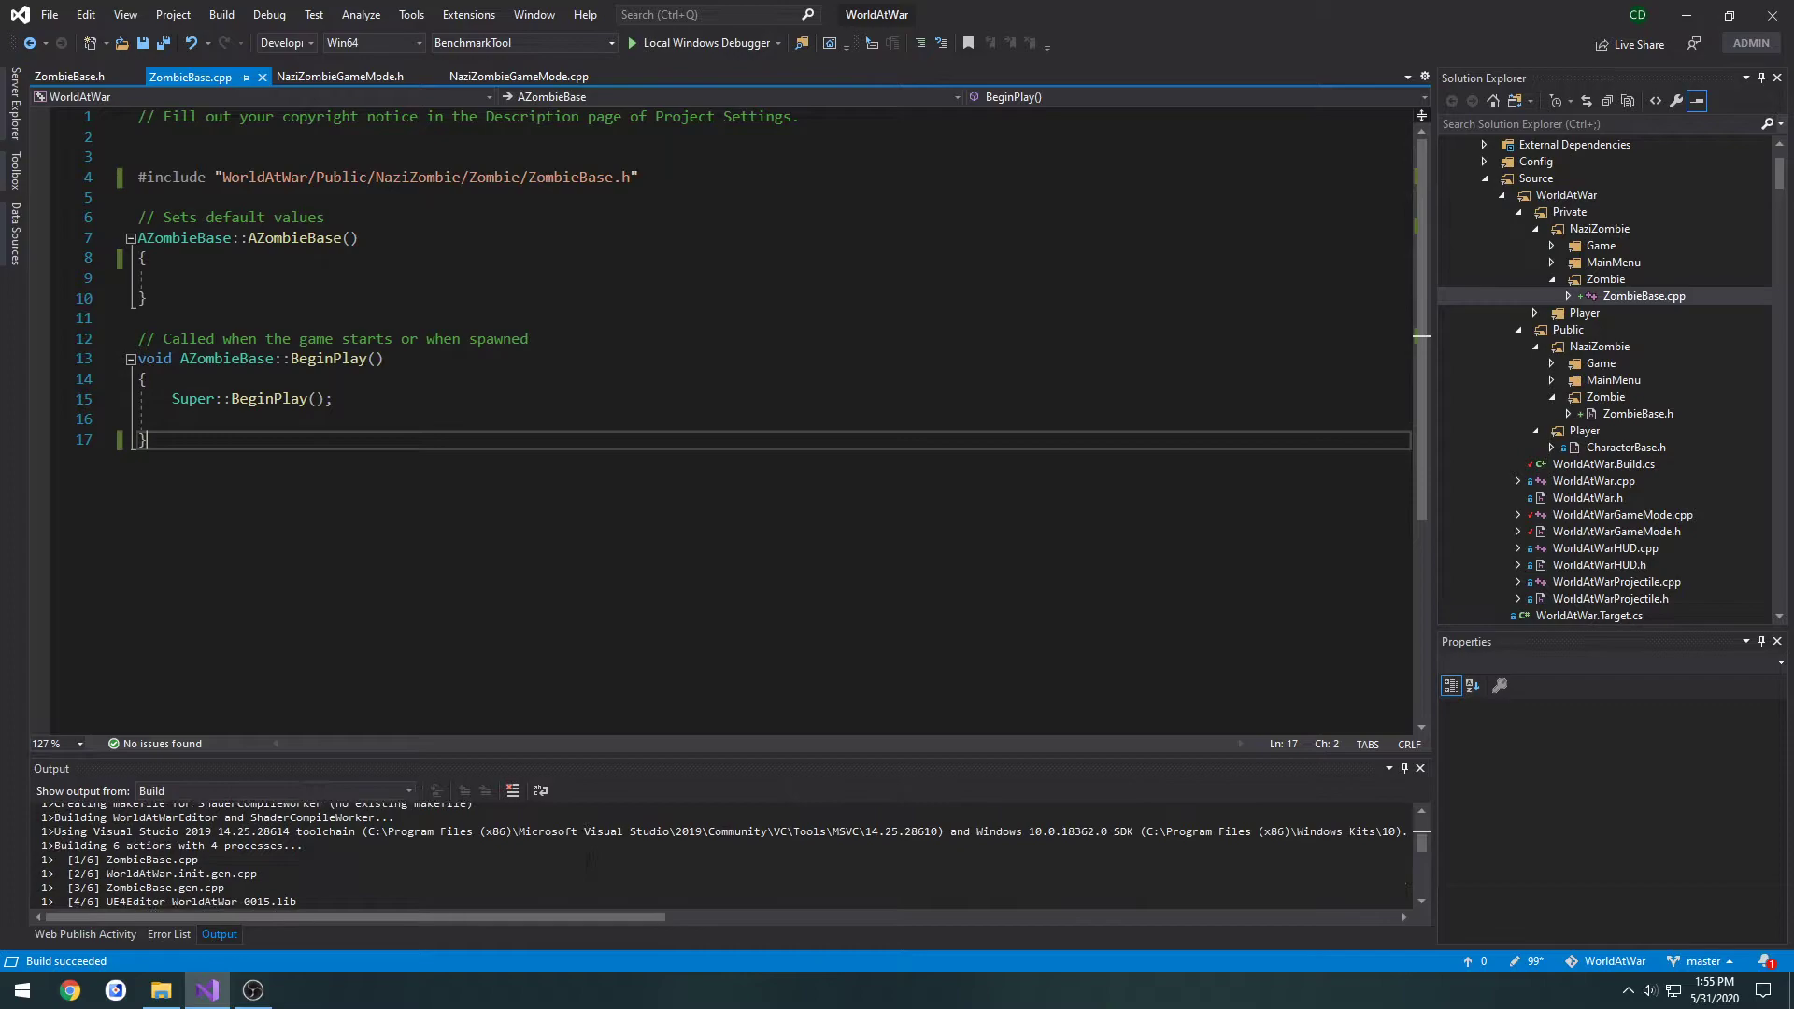
key("alt+Tab")
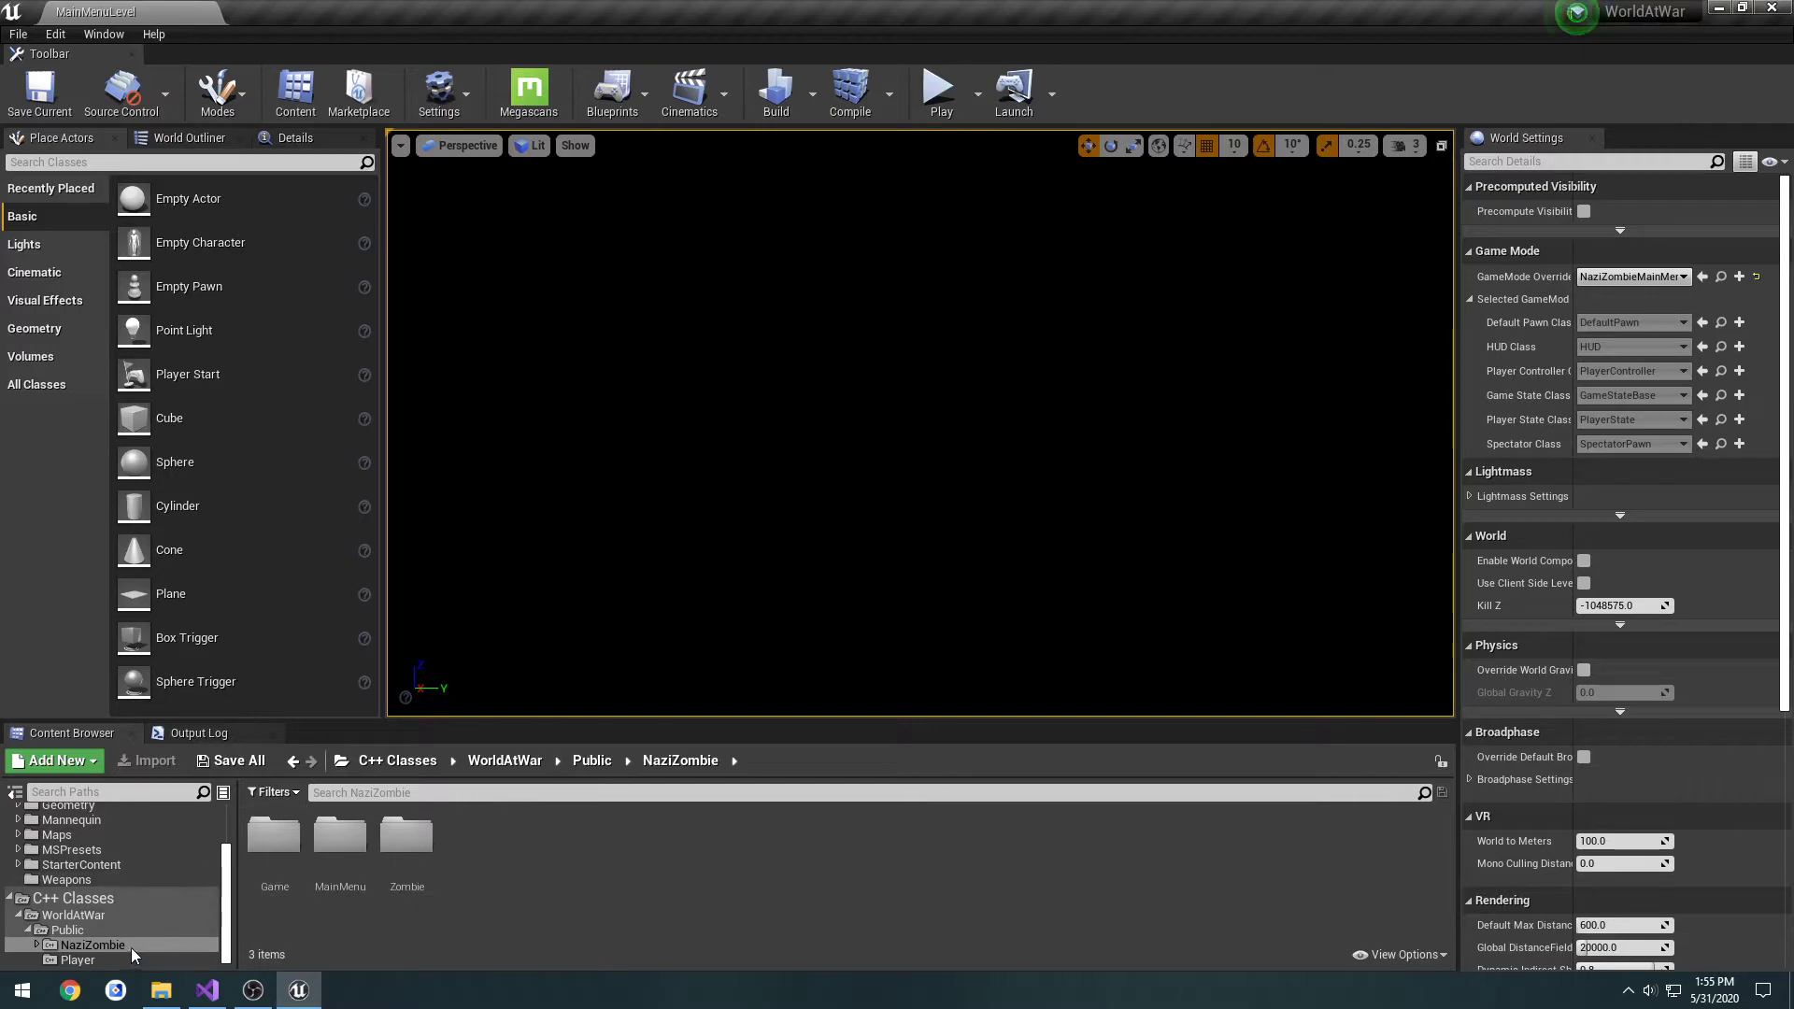
- Start a Blueprint class based on ZombieBase named BP_ZombieBase
double_click(407, 836)
right_click(280, 836)
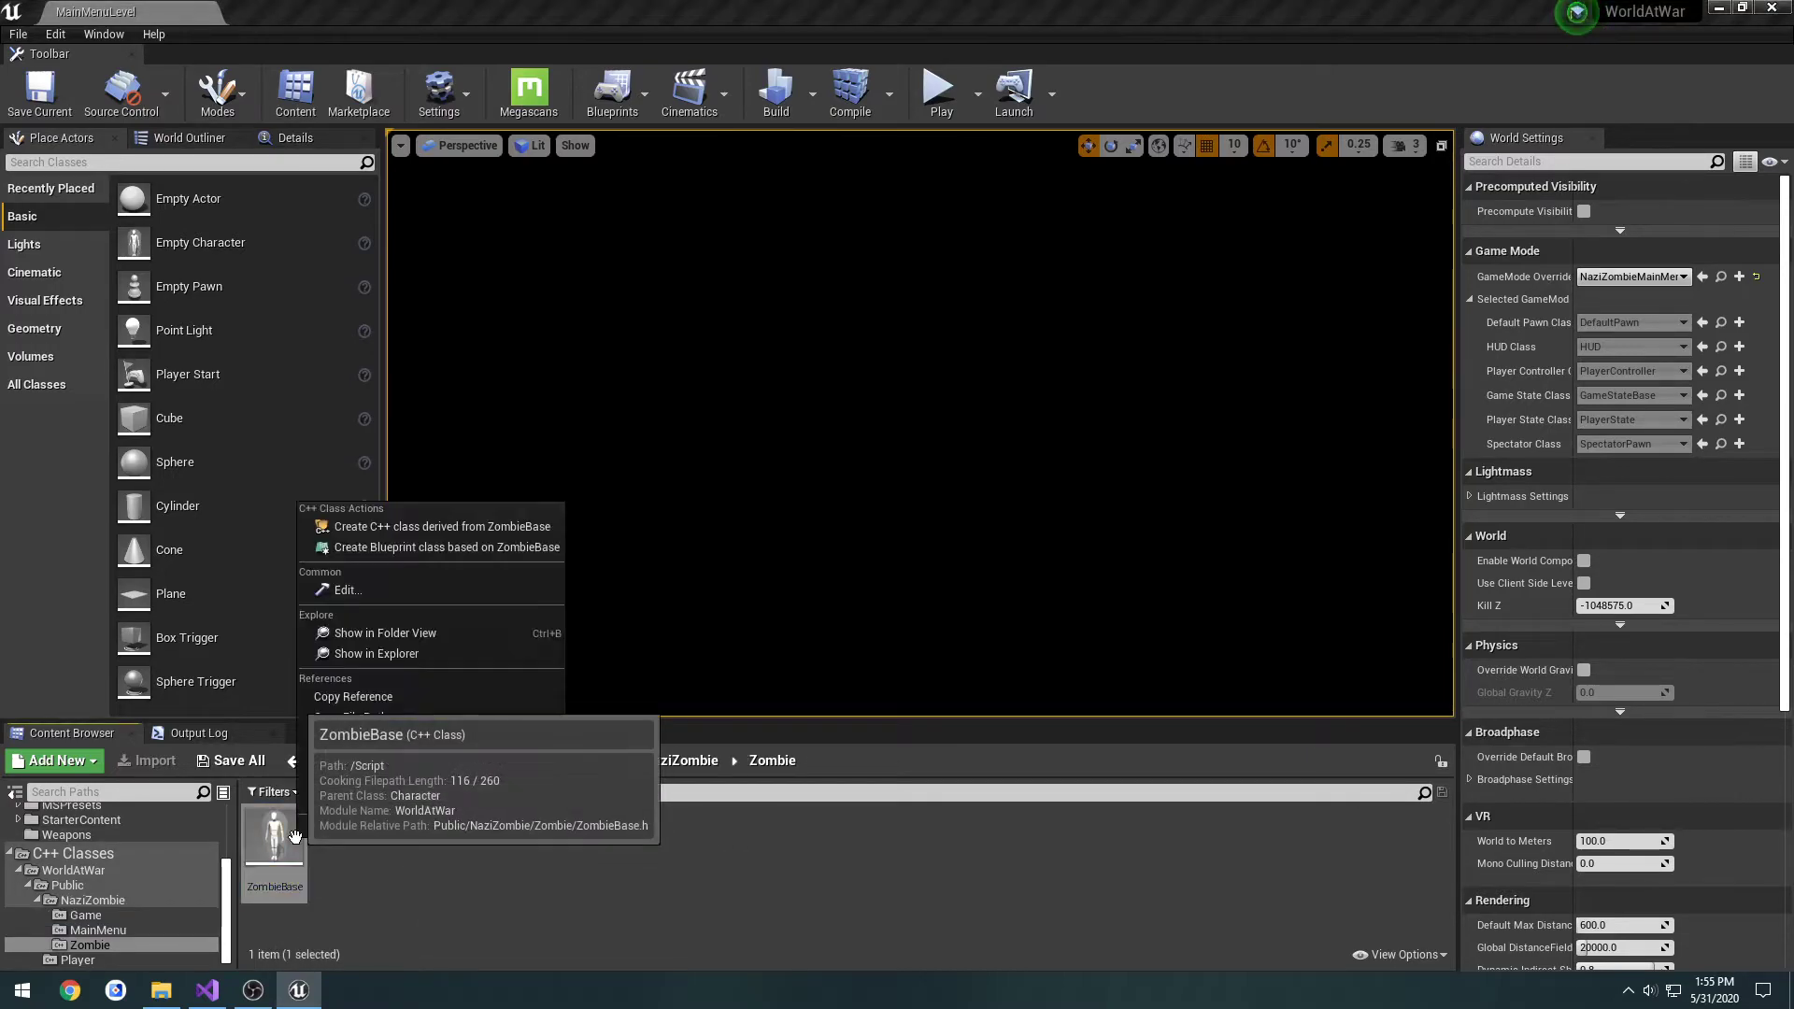
left_click(390, 548)
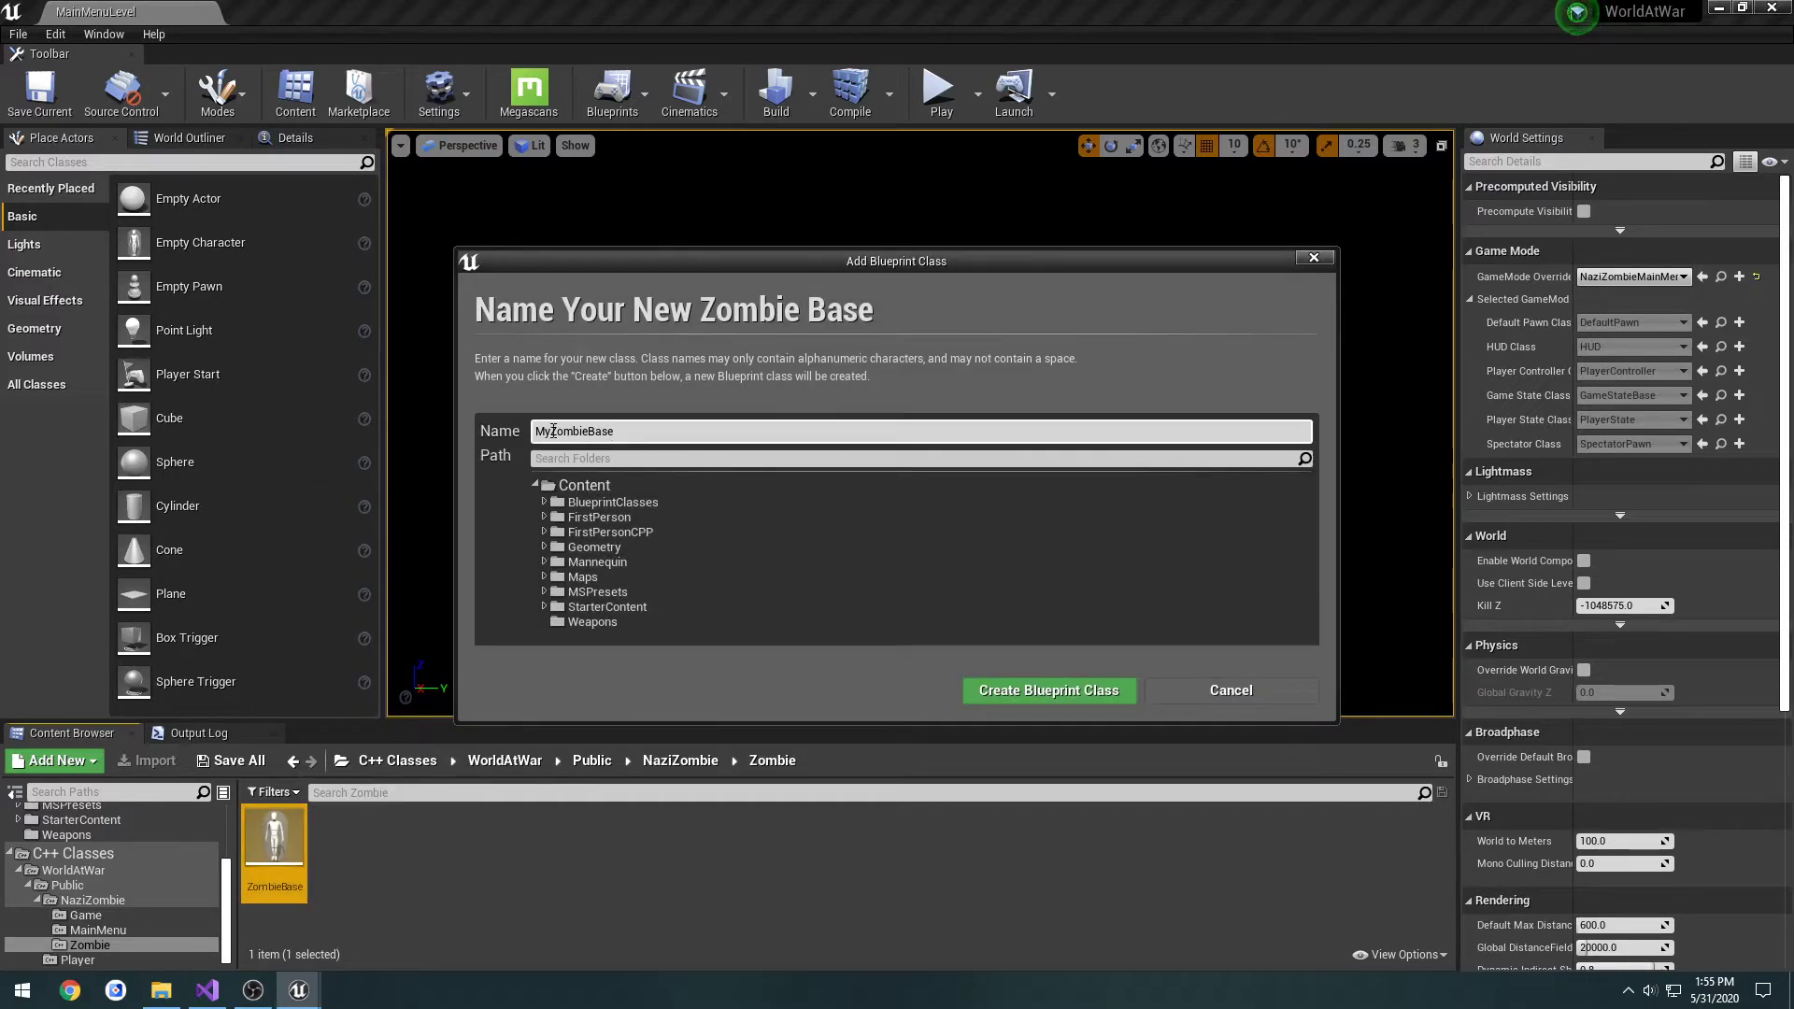
type("BP_")
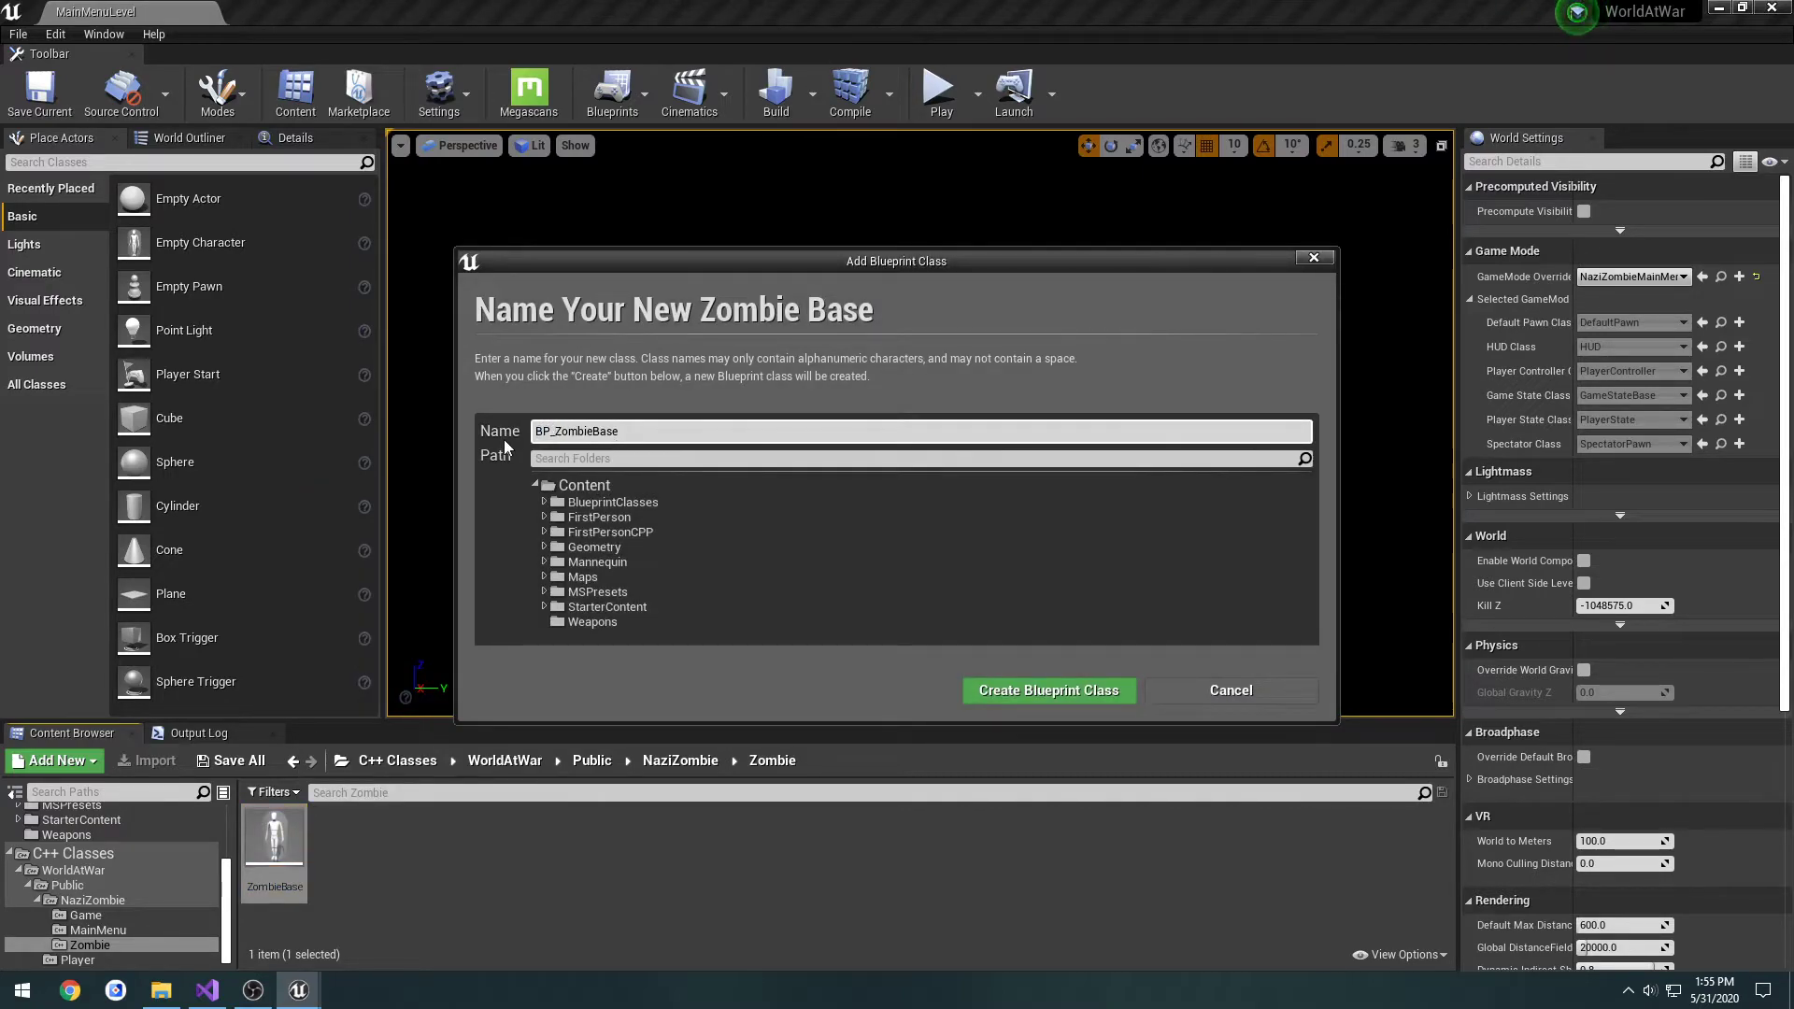
- Make a Zombie folder in BlueprintClasses and create BP_ZombieBase there
left_click(543, 502)
left_click(621, 502)
scroll(178, 804, "up", 3)
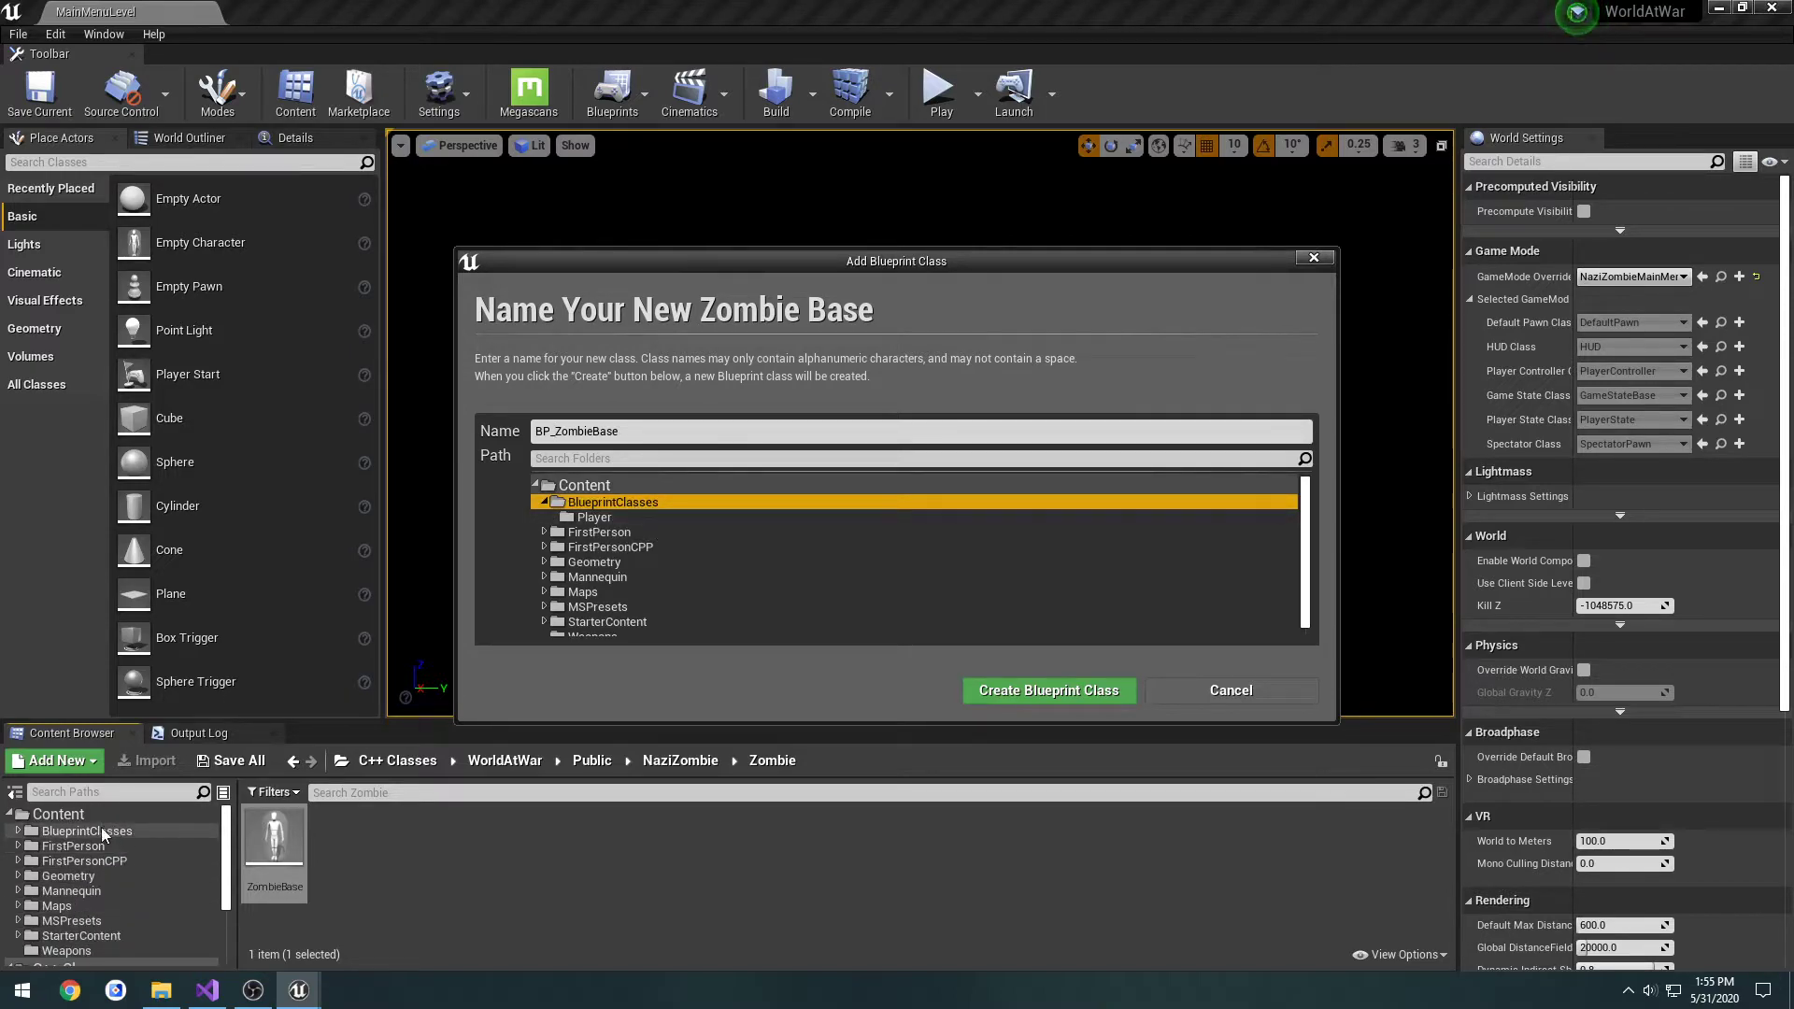
left_click(99, 830)
right_click(440, 867)
left_click(544, 346)
type("Zombie")
key("Return")
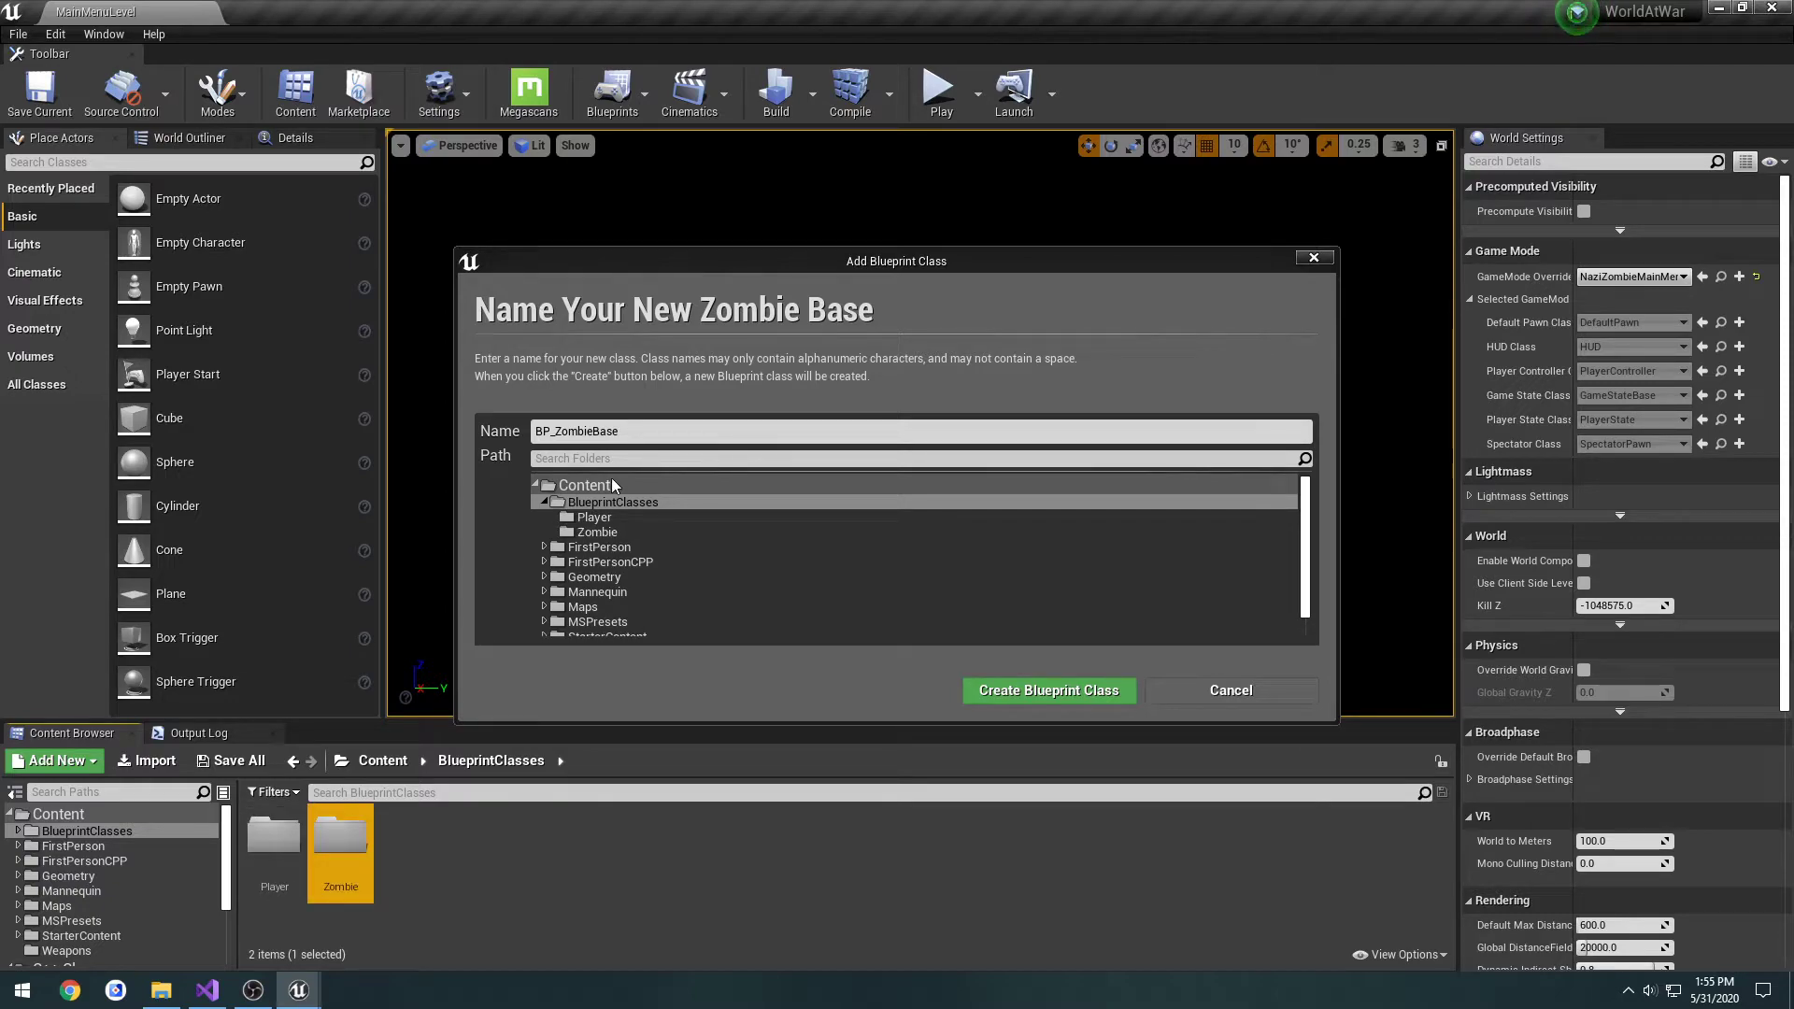
left_click(630, 532)
left_click(1035, 690)
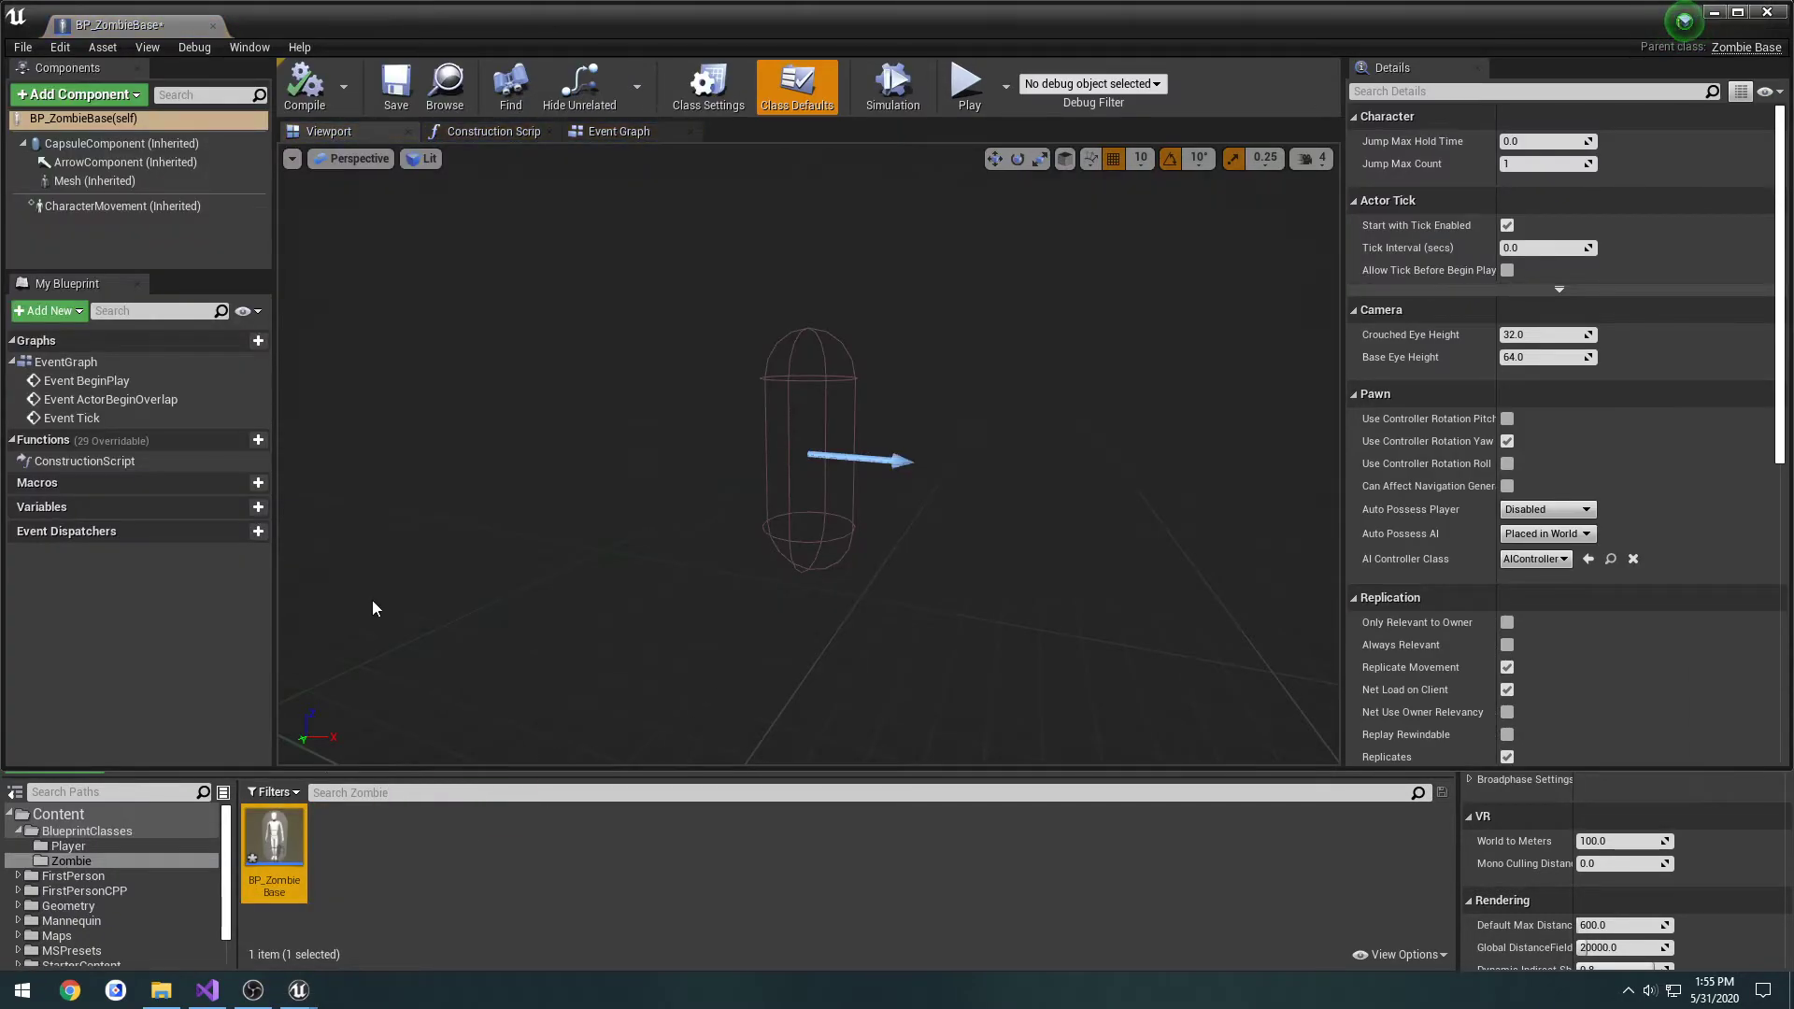
- Set the inherited Mesh to SK_Mannequin with ThirdPerson_AnimBP as its Anim Class
left_click(94, 181)
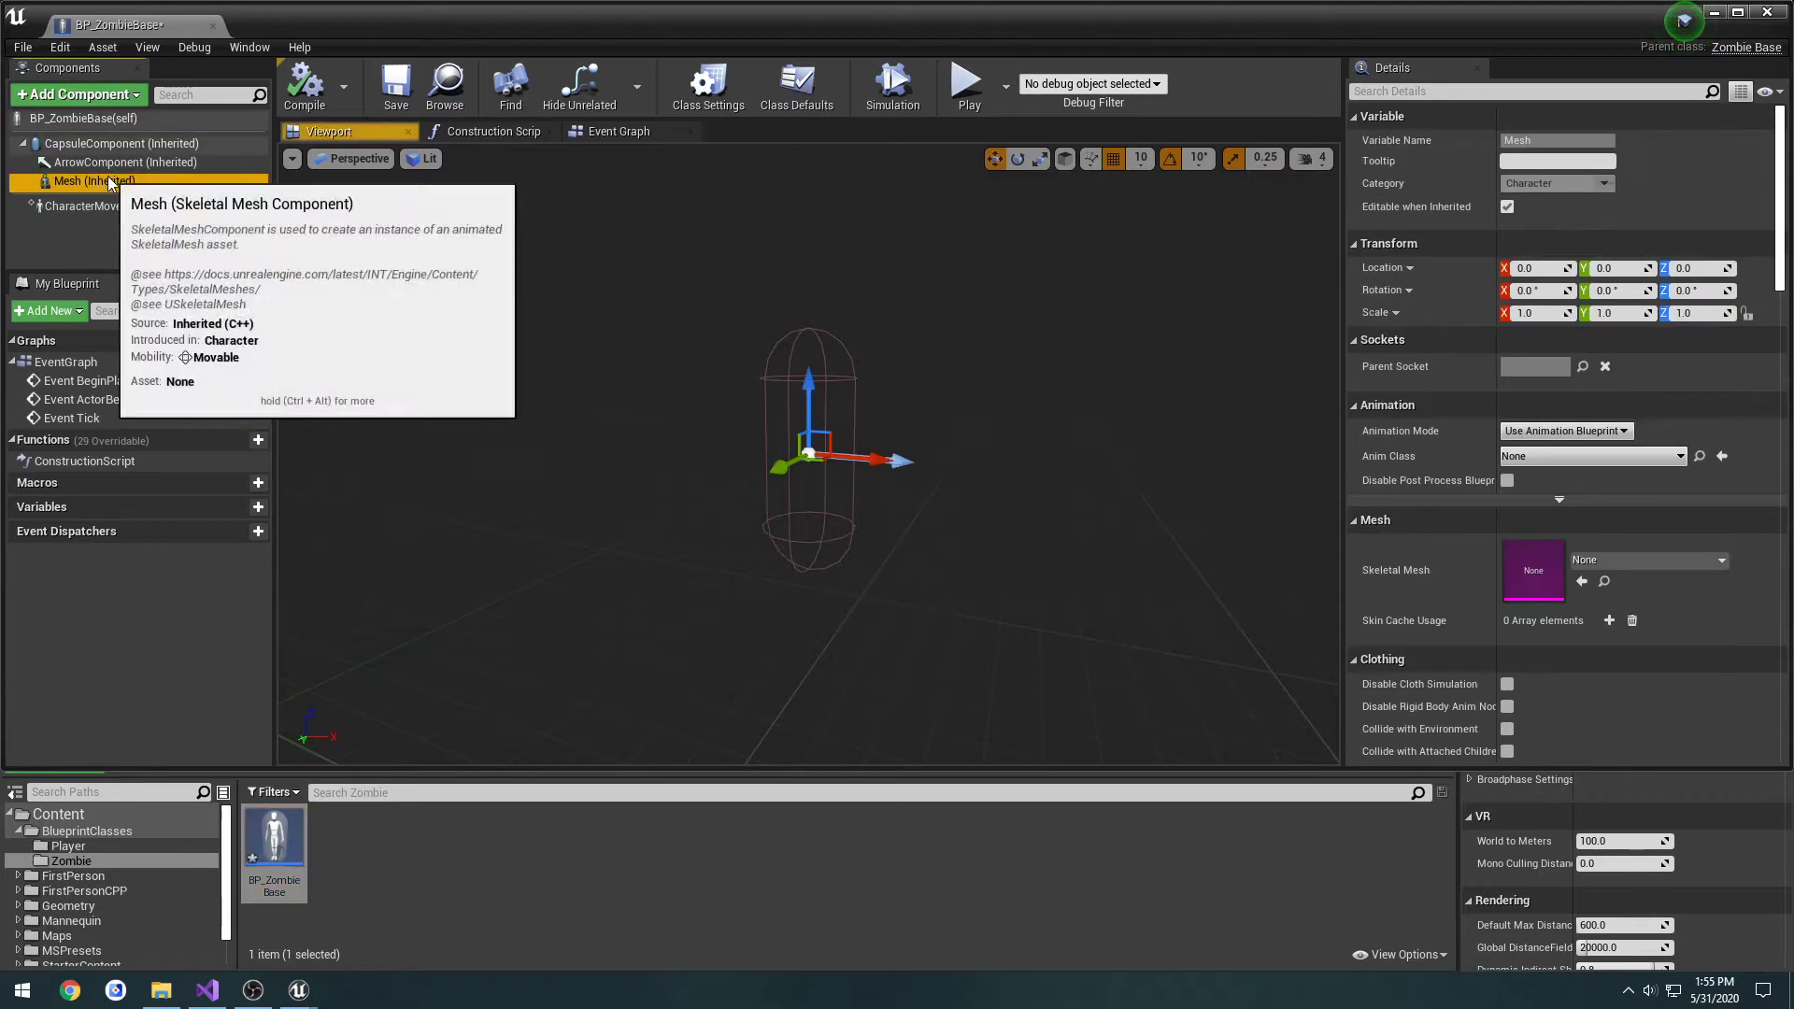
left_click(1629, 559)
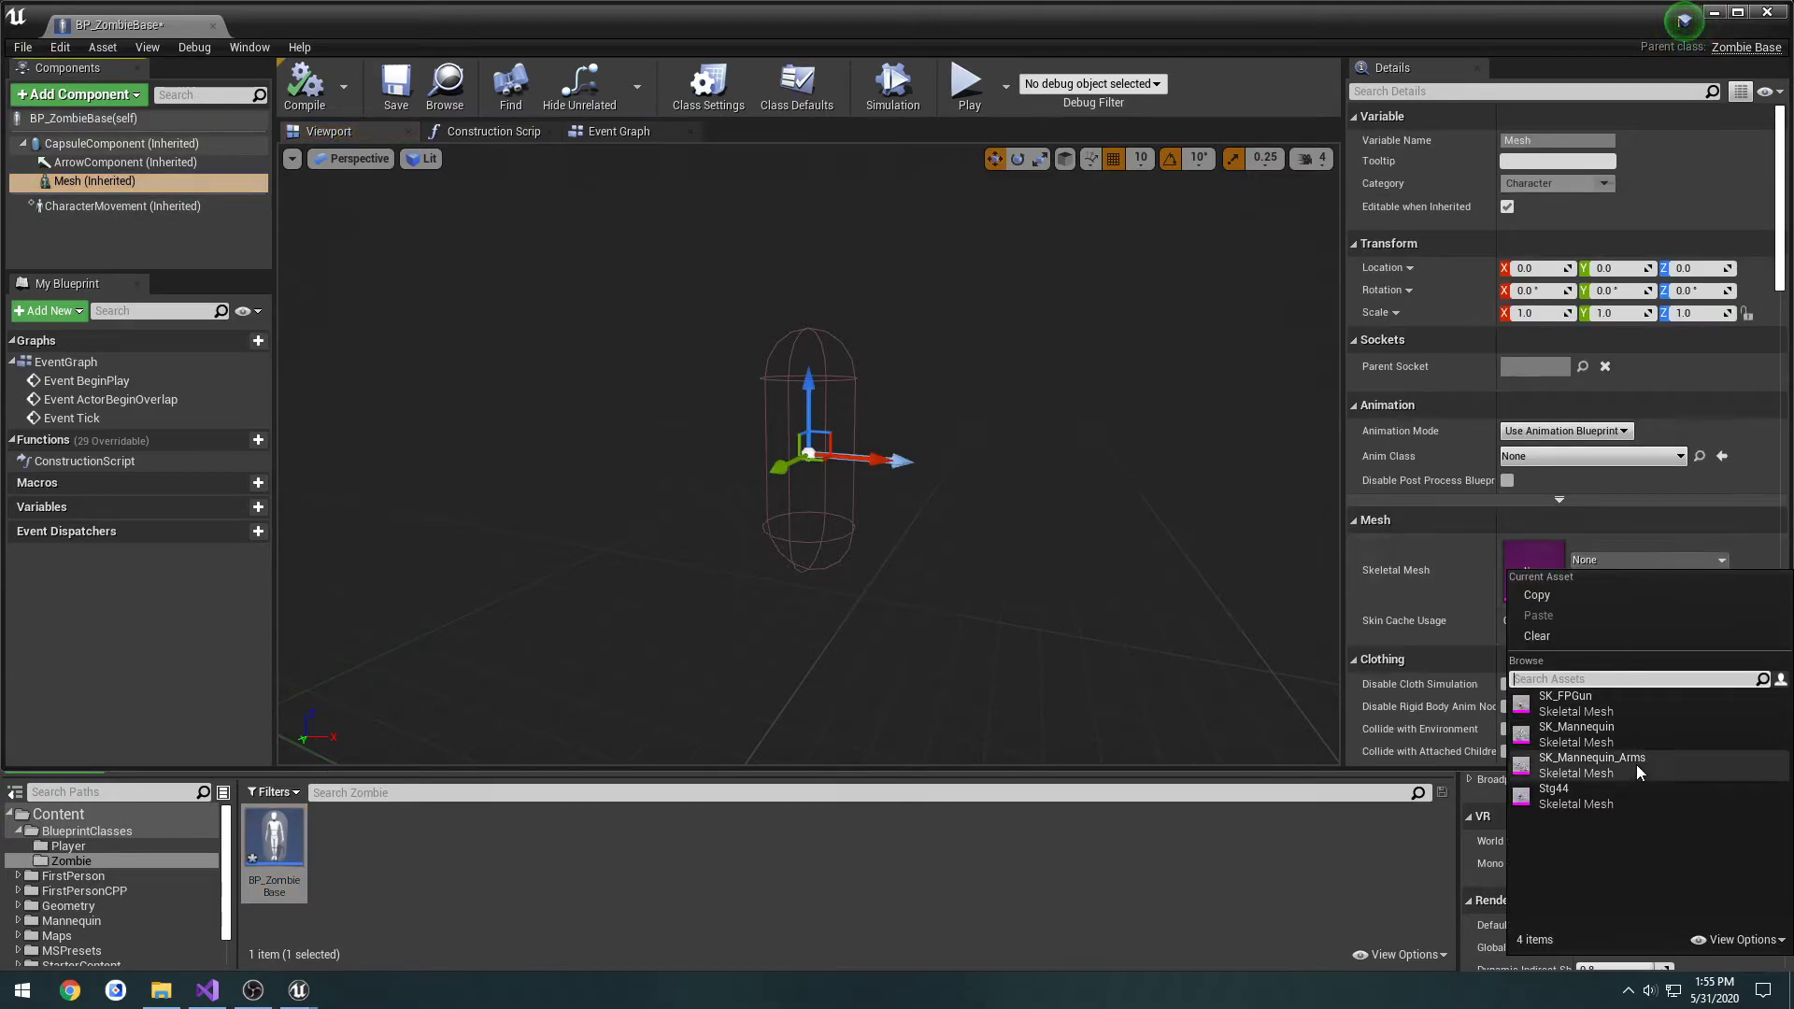
left_click(1634, 730)
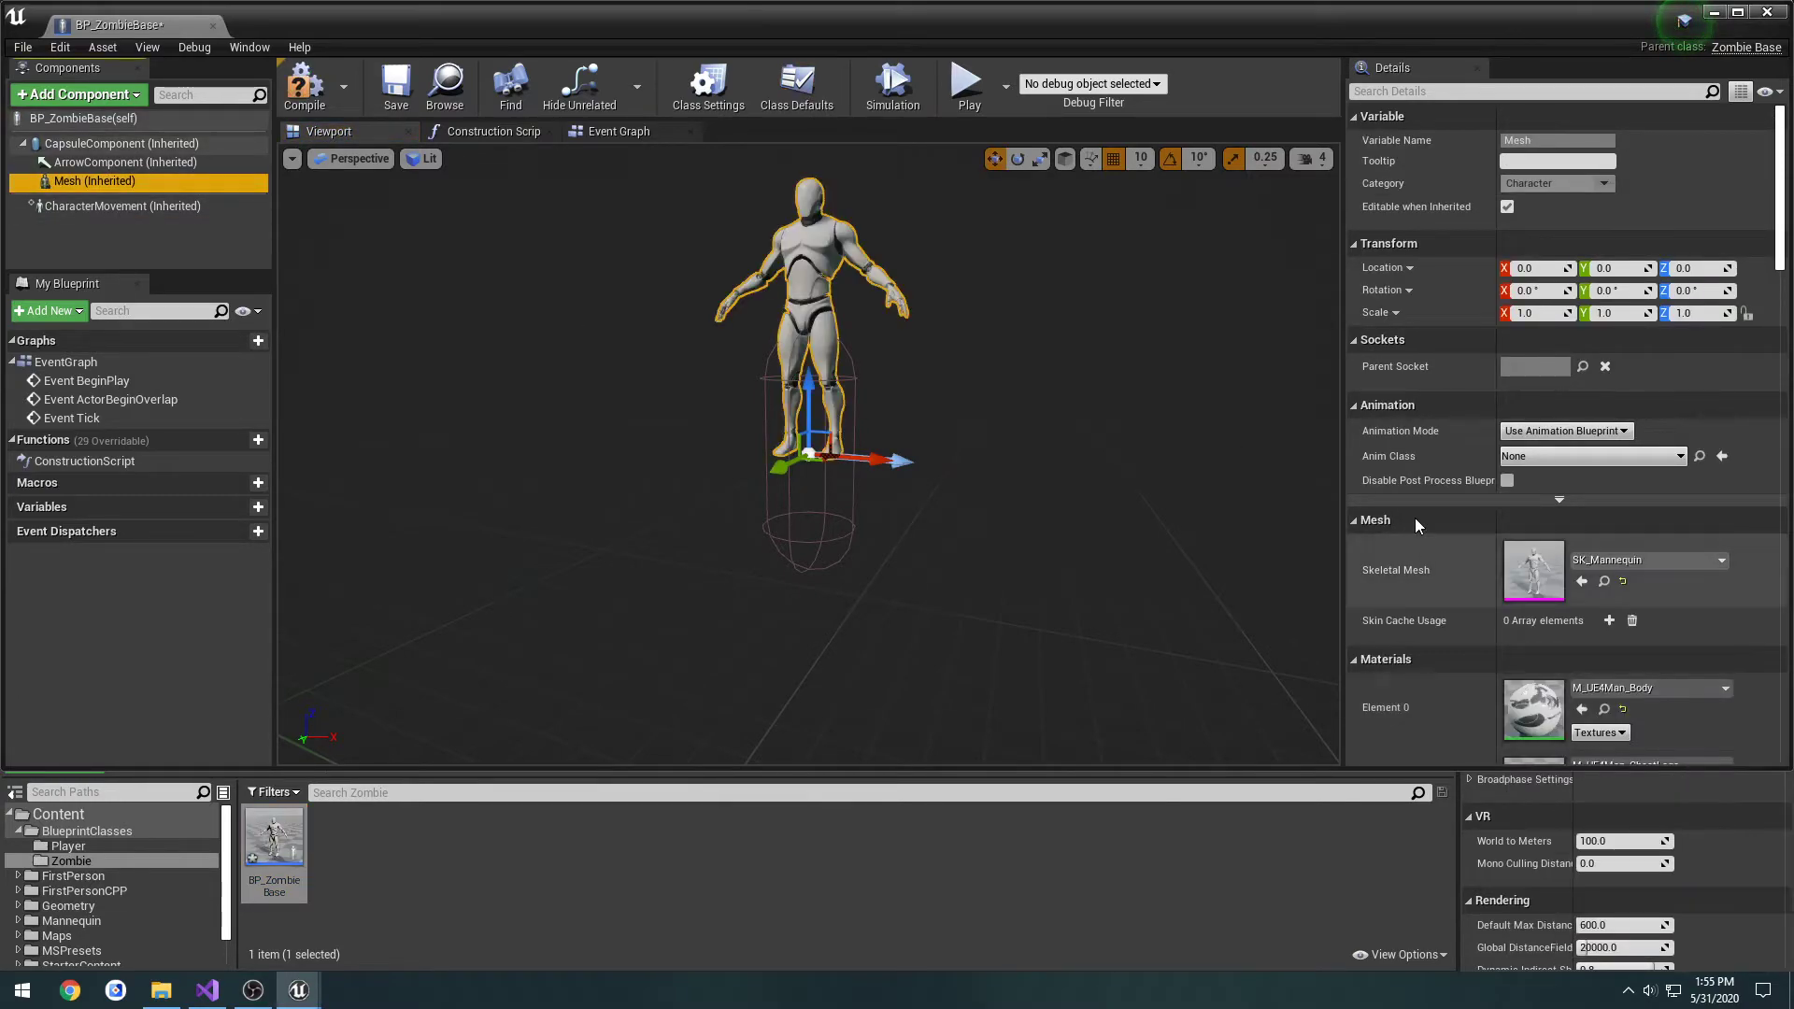
left_click(1562, 456)
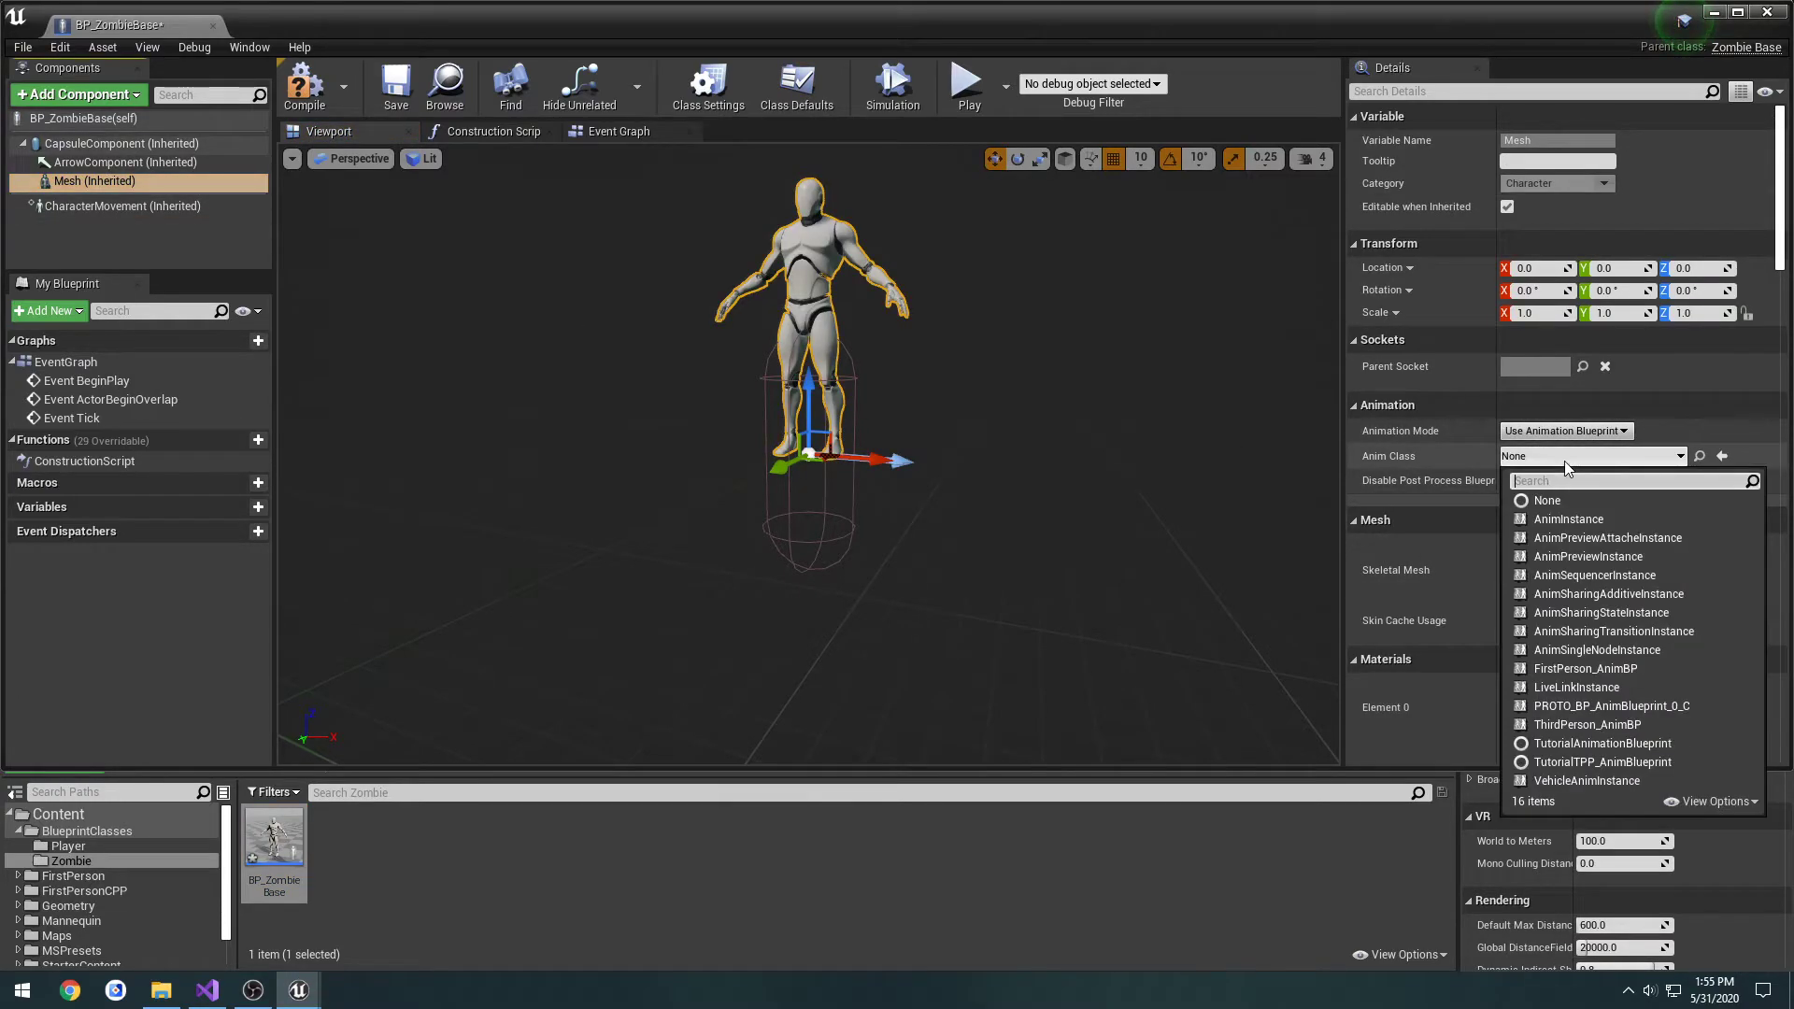
left_click(1633, 764)
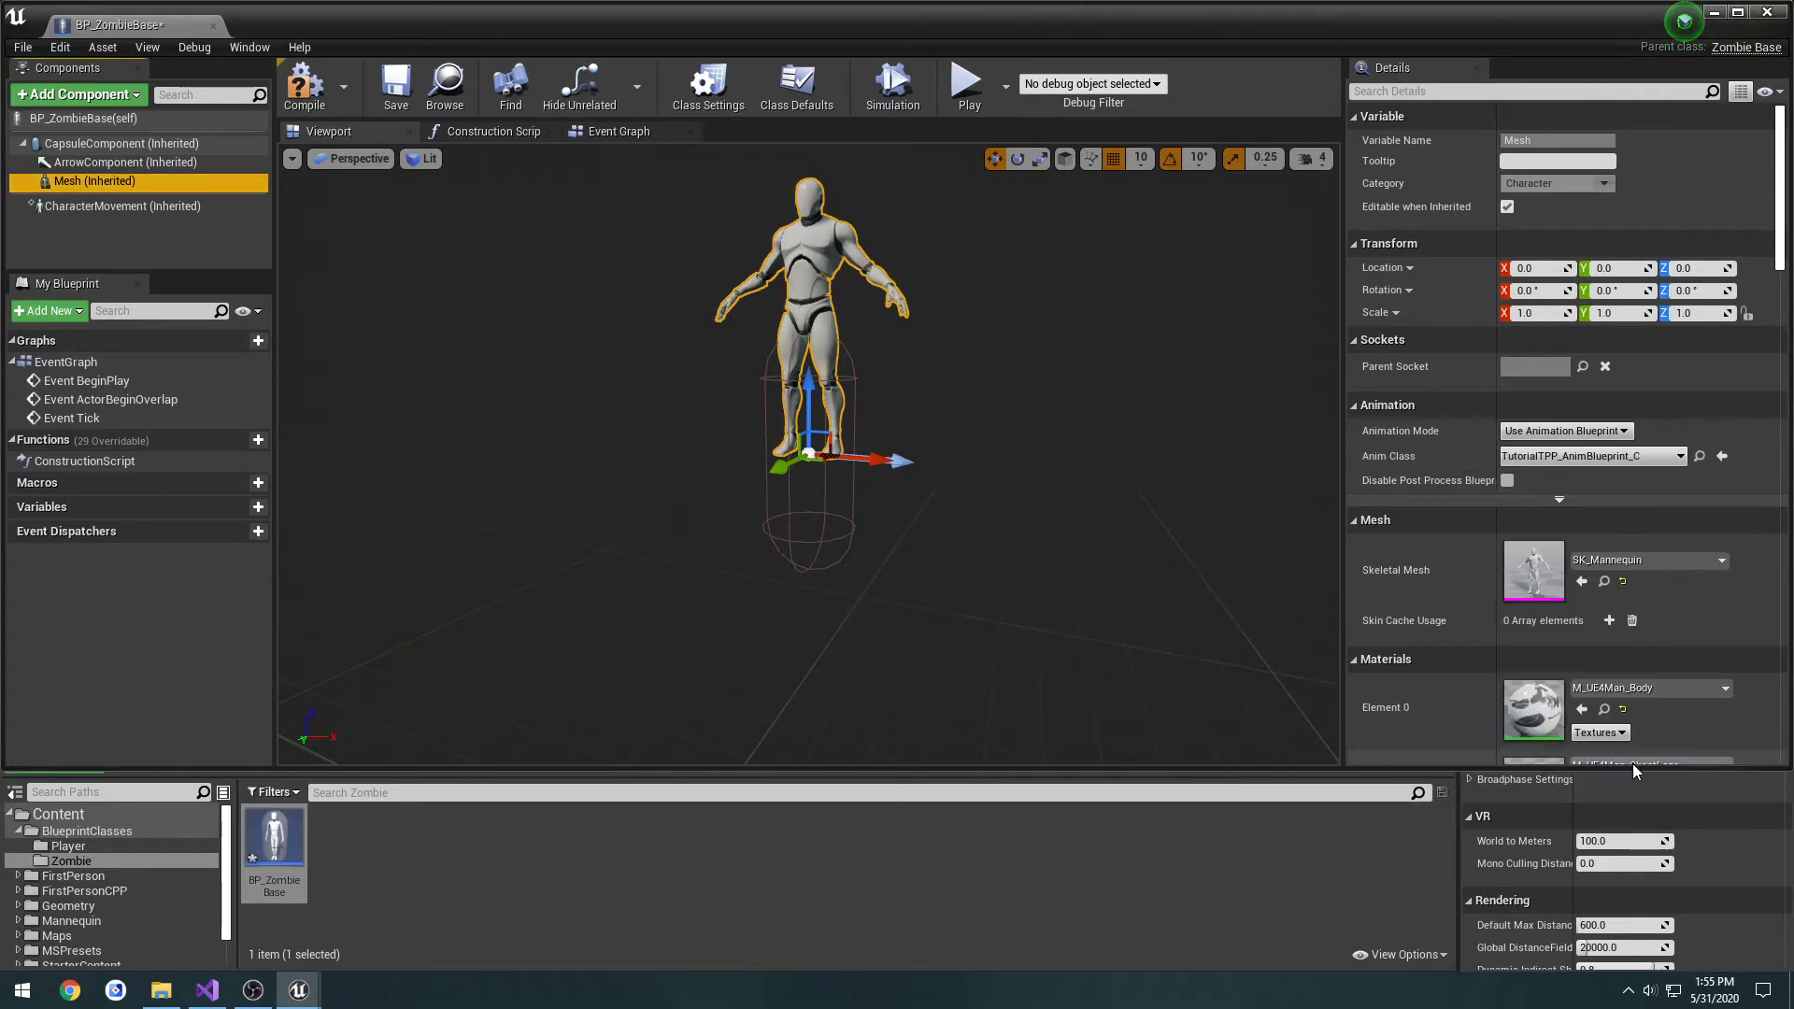
left_click(1589, 456)
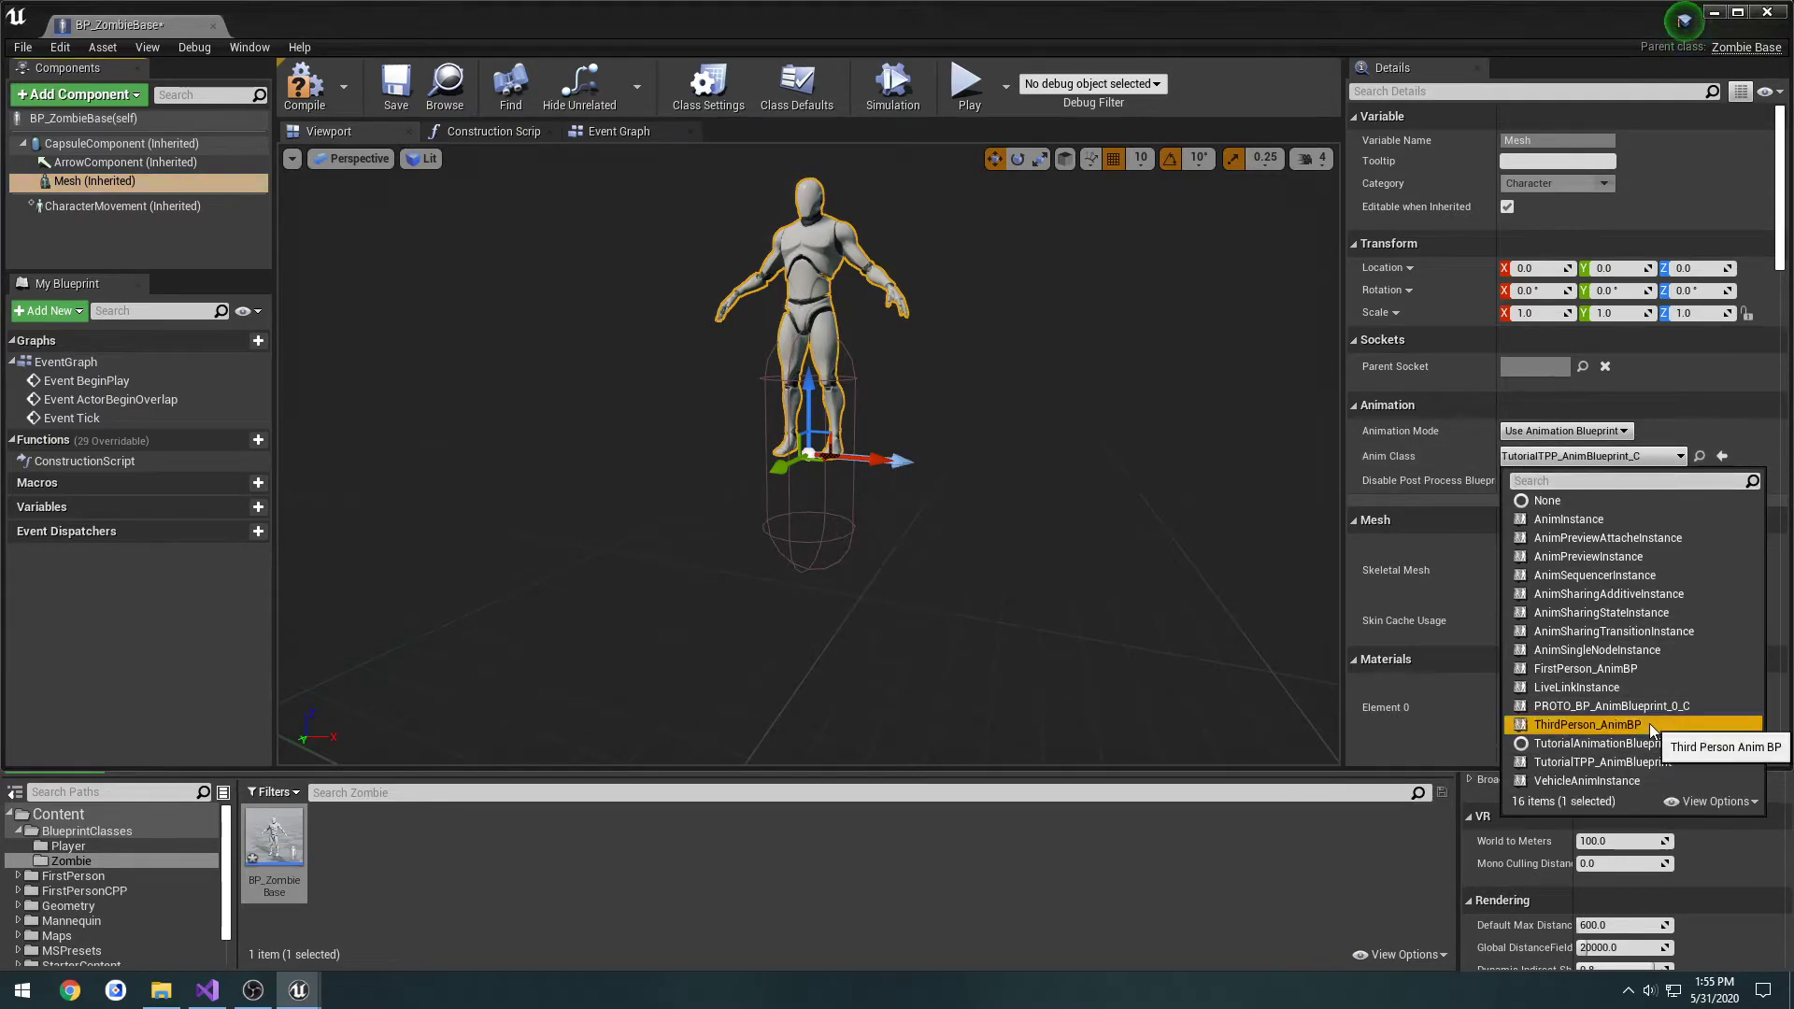
left_click(1649, 724)
key("w")
mouse_move(901, 393)
right_mouse_down()
mouse_move(902, 411)
mouse_move(944, 411)
mouse_move(901, 393)
right_mouse_up()
- Lower the mannequin mesh to Z -90 and rotate it -90° around Z
key("s")
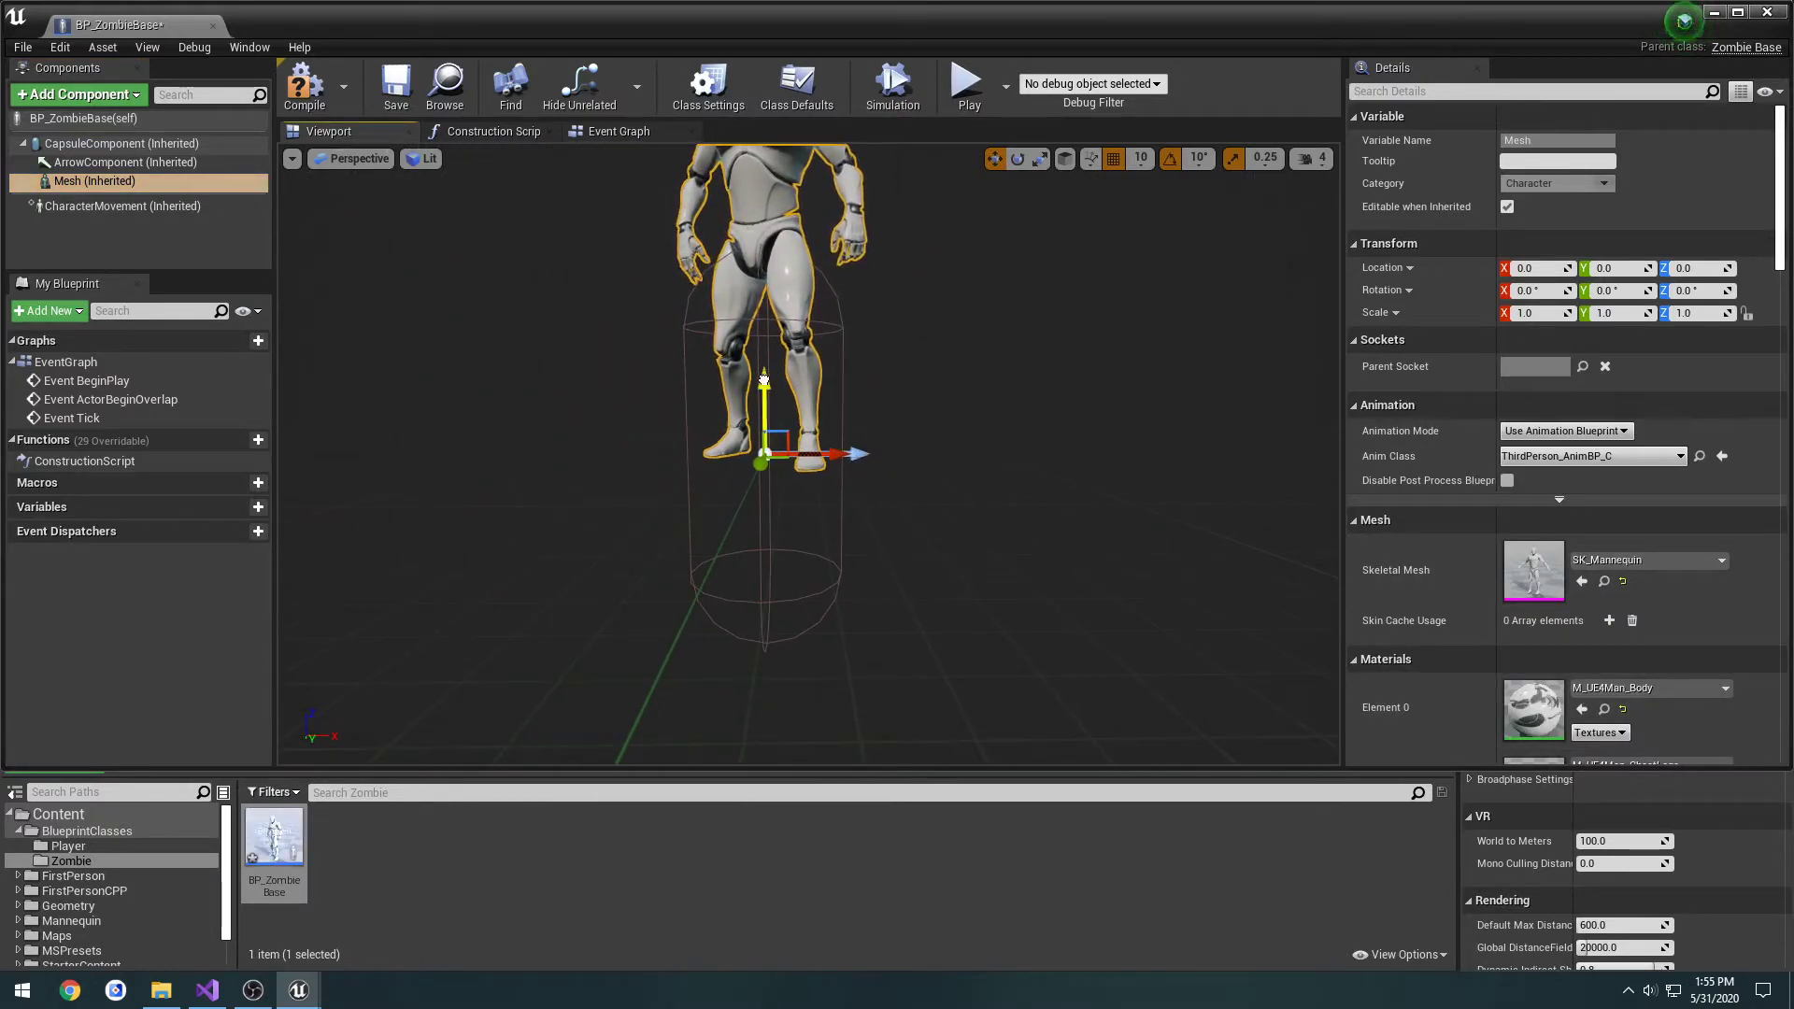
left_click_drag(764, 401, 765, 604)
right_click_drag(765, 603, 752, 570)
key("q")
key("e")
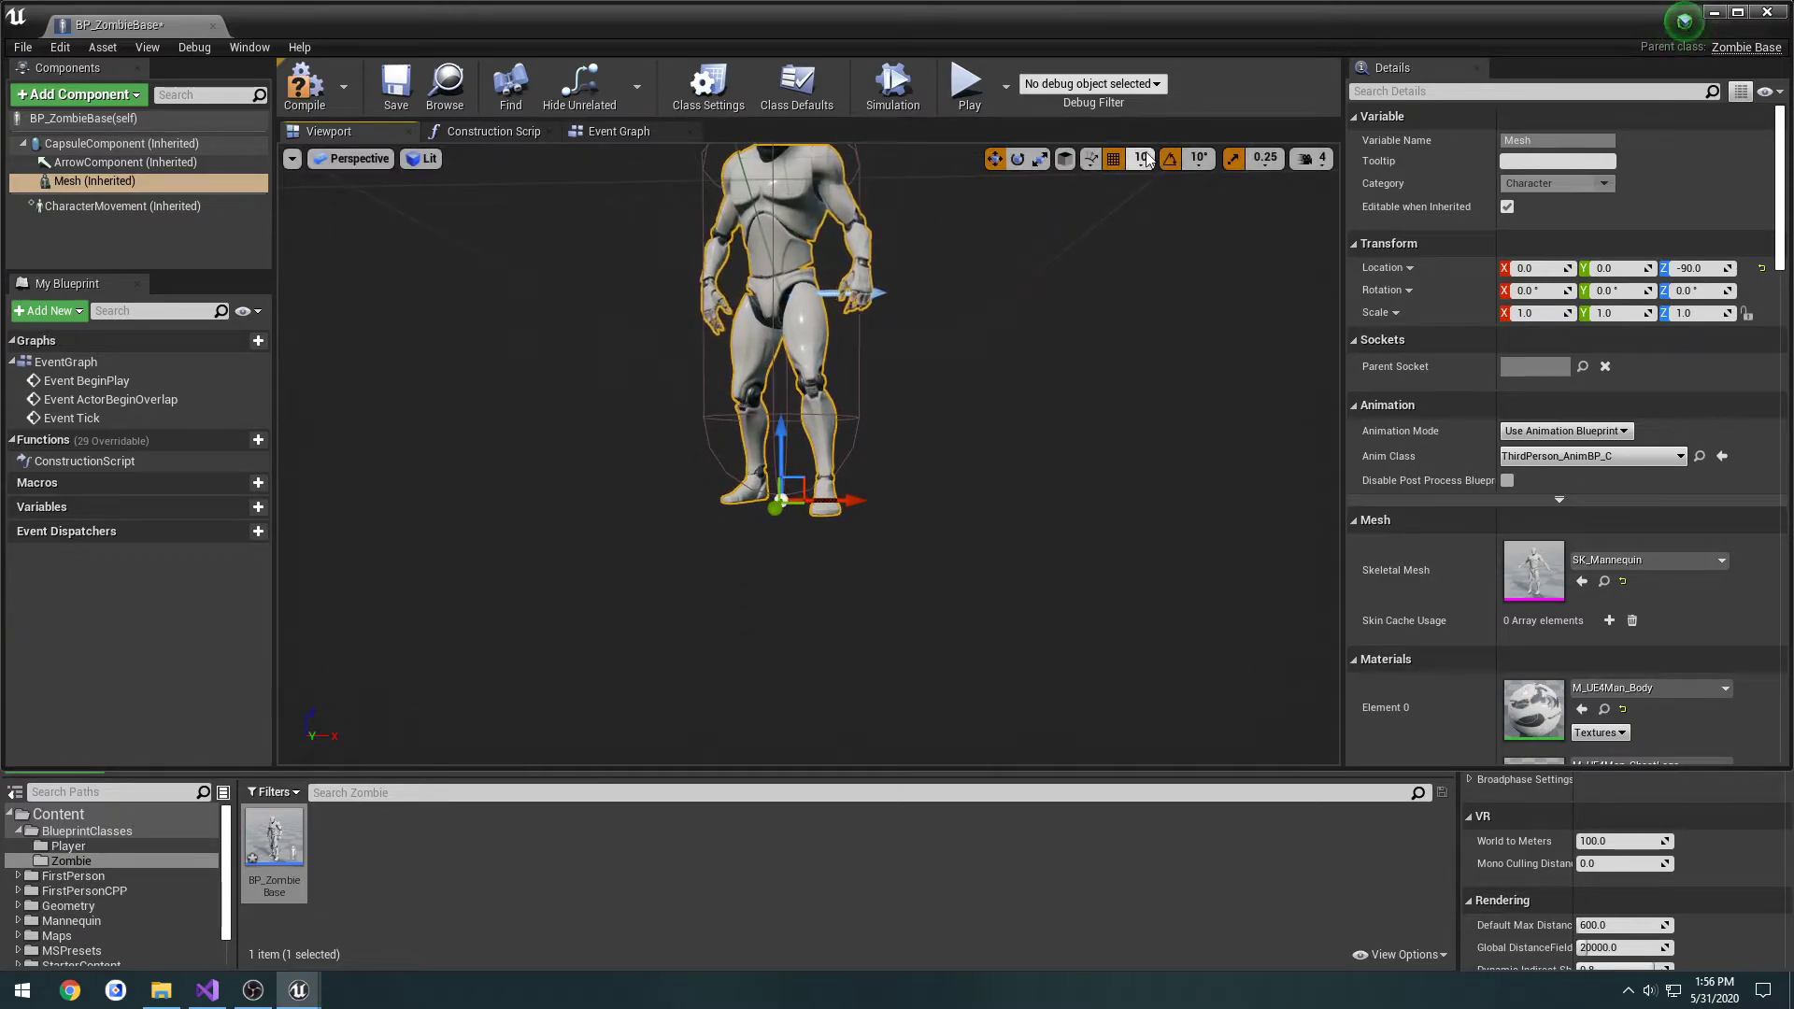
left_click_drag(815, 493, 729, 495)
key("w")
right_click_drag(748, 495, 715, 581)
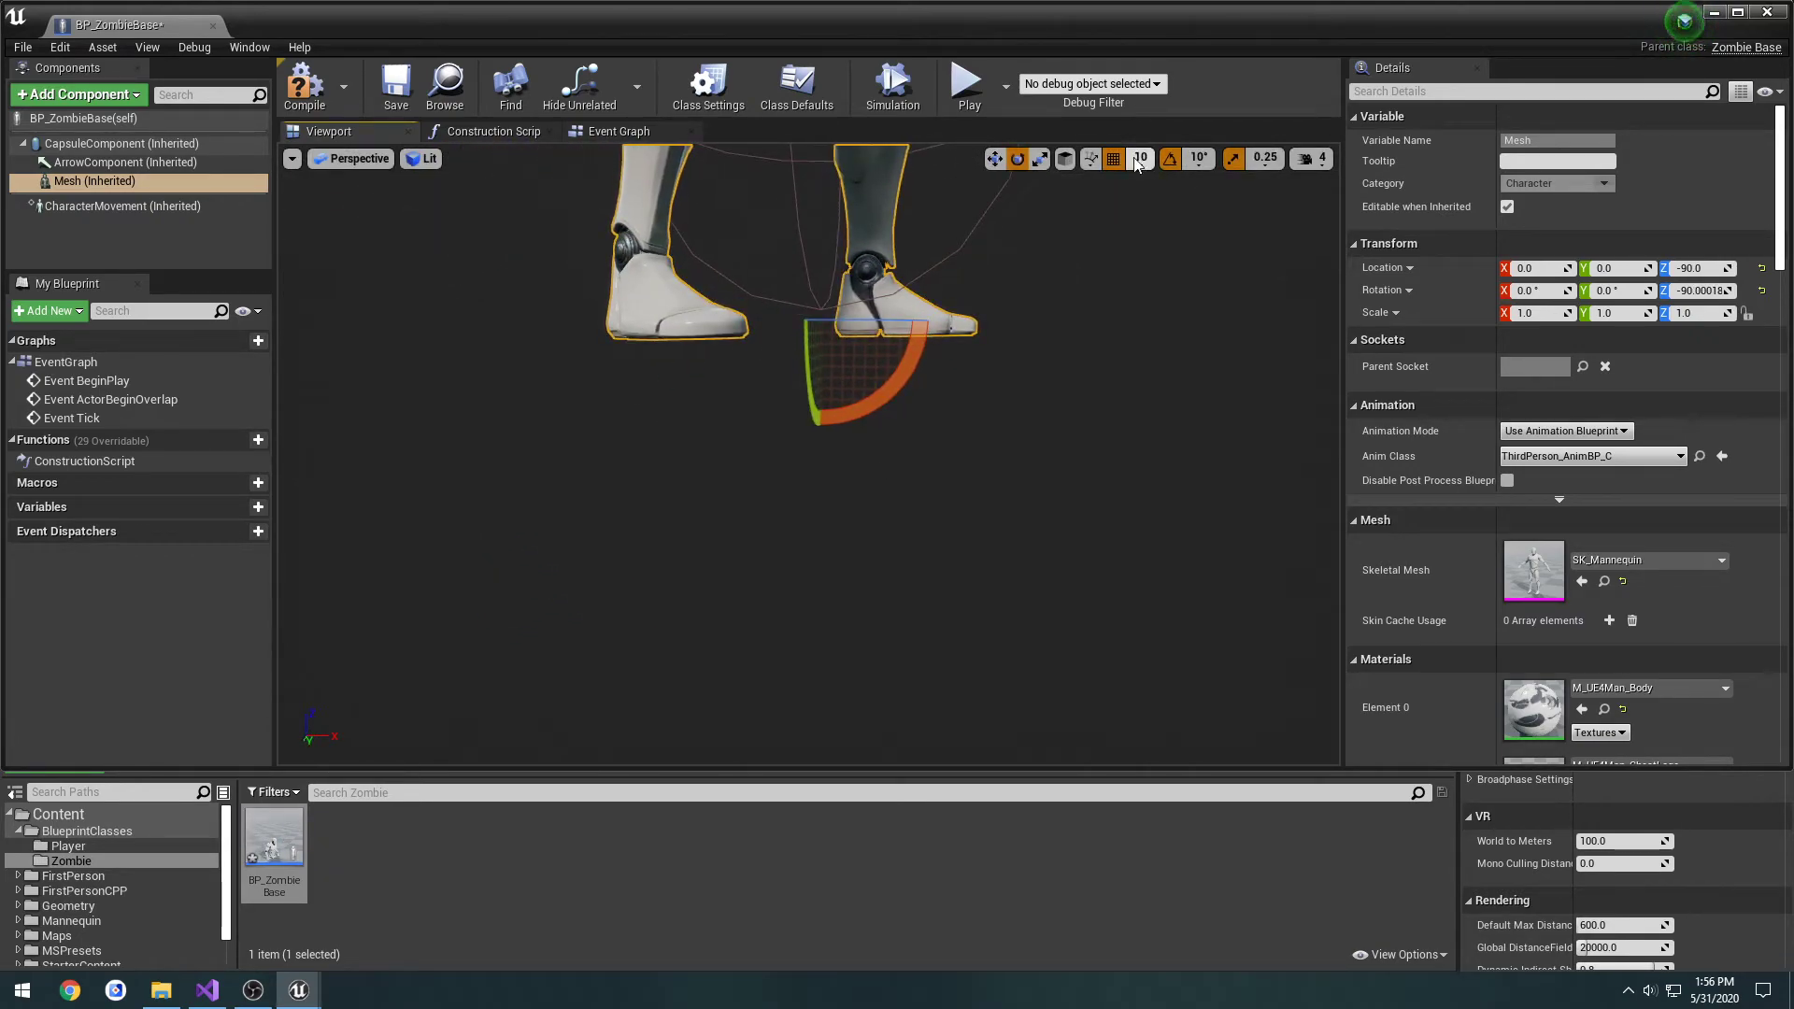
- Set grid snap to 5 and raise the mesh to Z -85 inside the capsule
left_click(1140, 158)
left_click(1137, 237)
key("w")
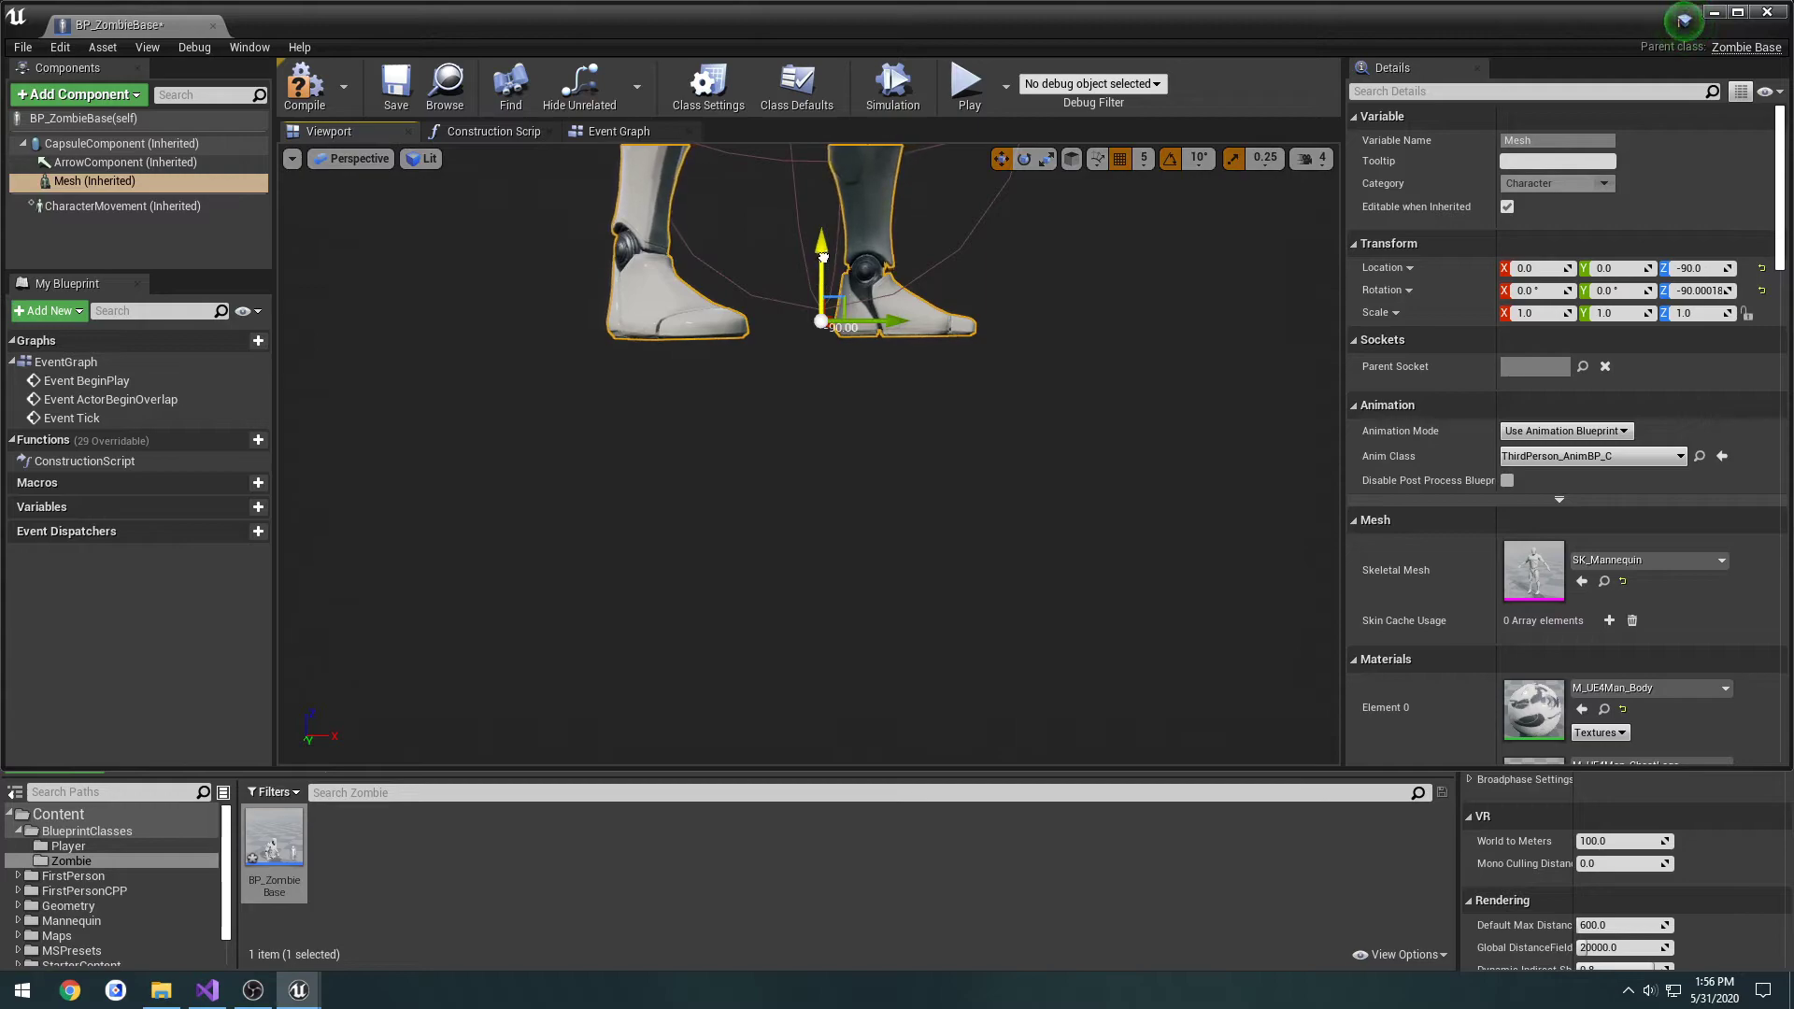
left_click_drag(823, 257, 823, 229)
key("e")
right_click_drag(1021, 296, 771, 366)
key("d")
key("e")
key("s")
right_click_drag(744, 430, 899, 433)
left_click(122, 143)
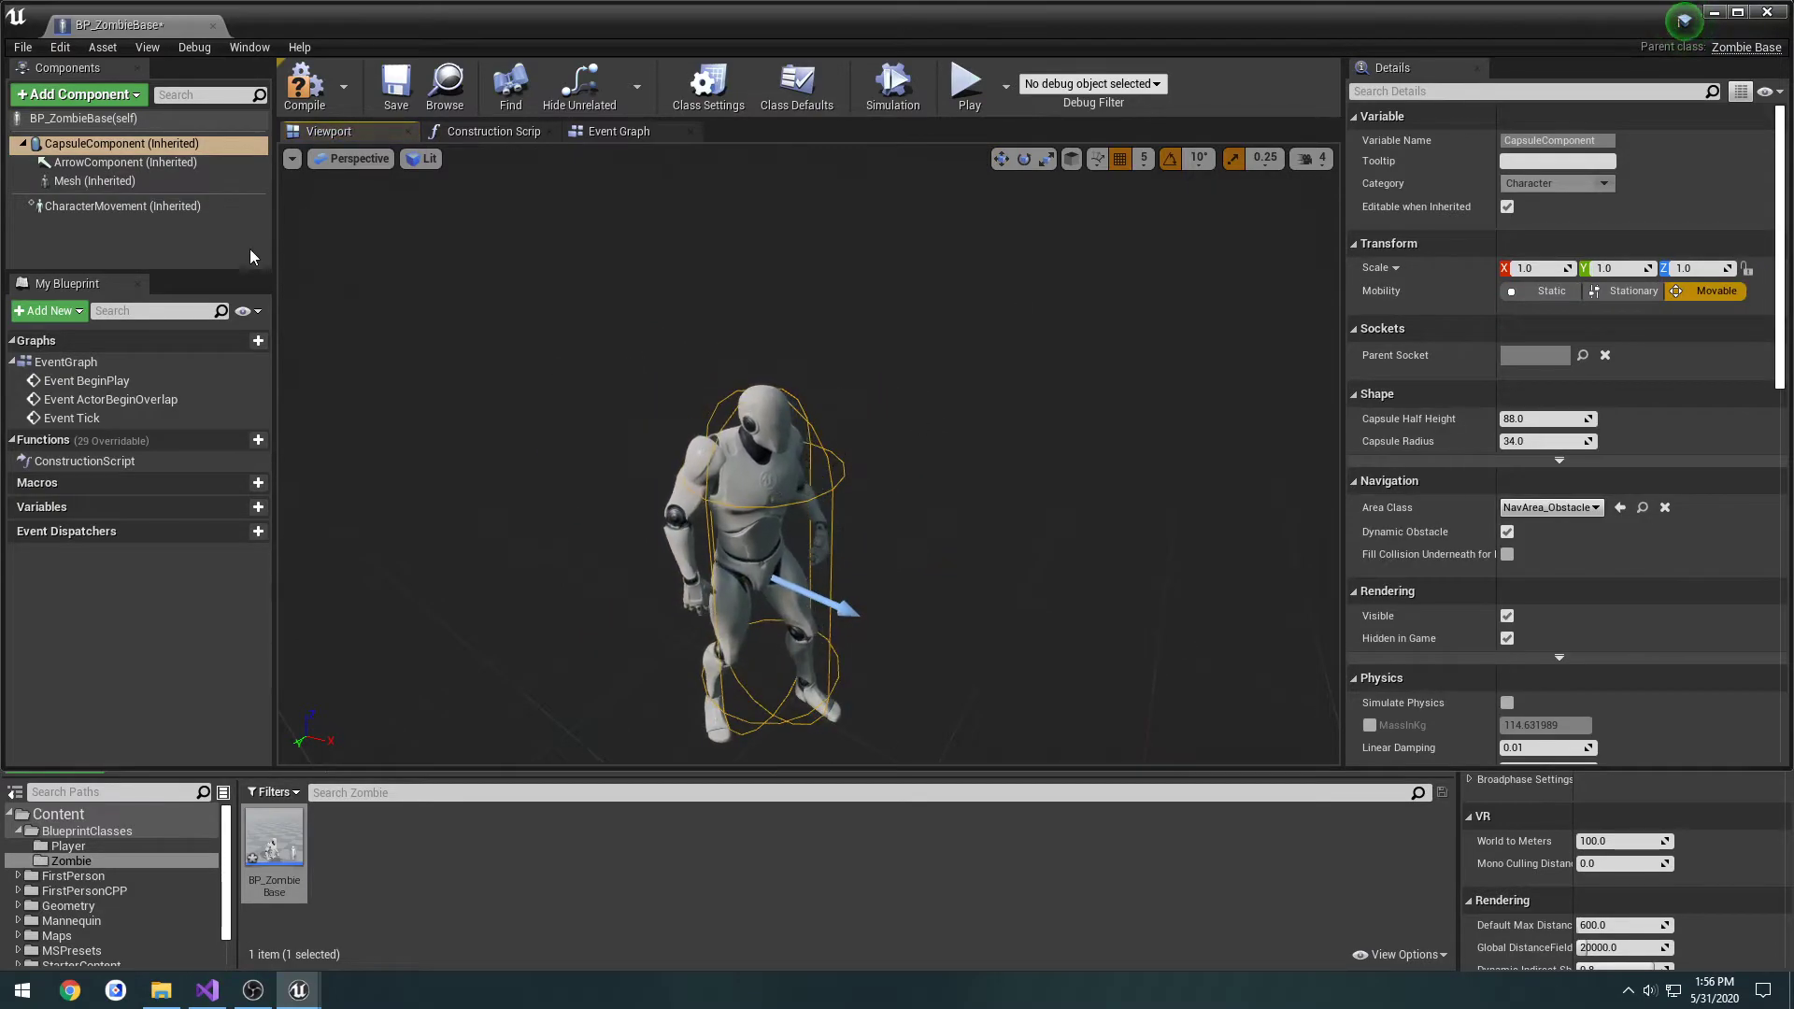
- Compile and save BP_ZombieBase, docking its editor beside the level editor
left_click(304, 84)
left_click(396, 86)
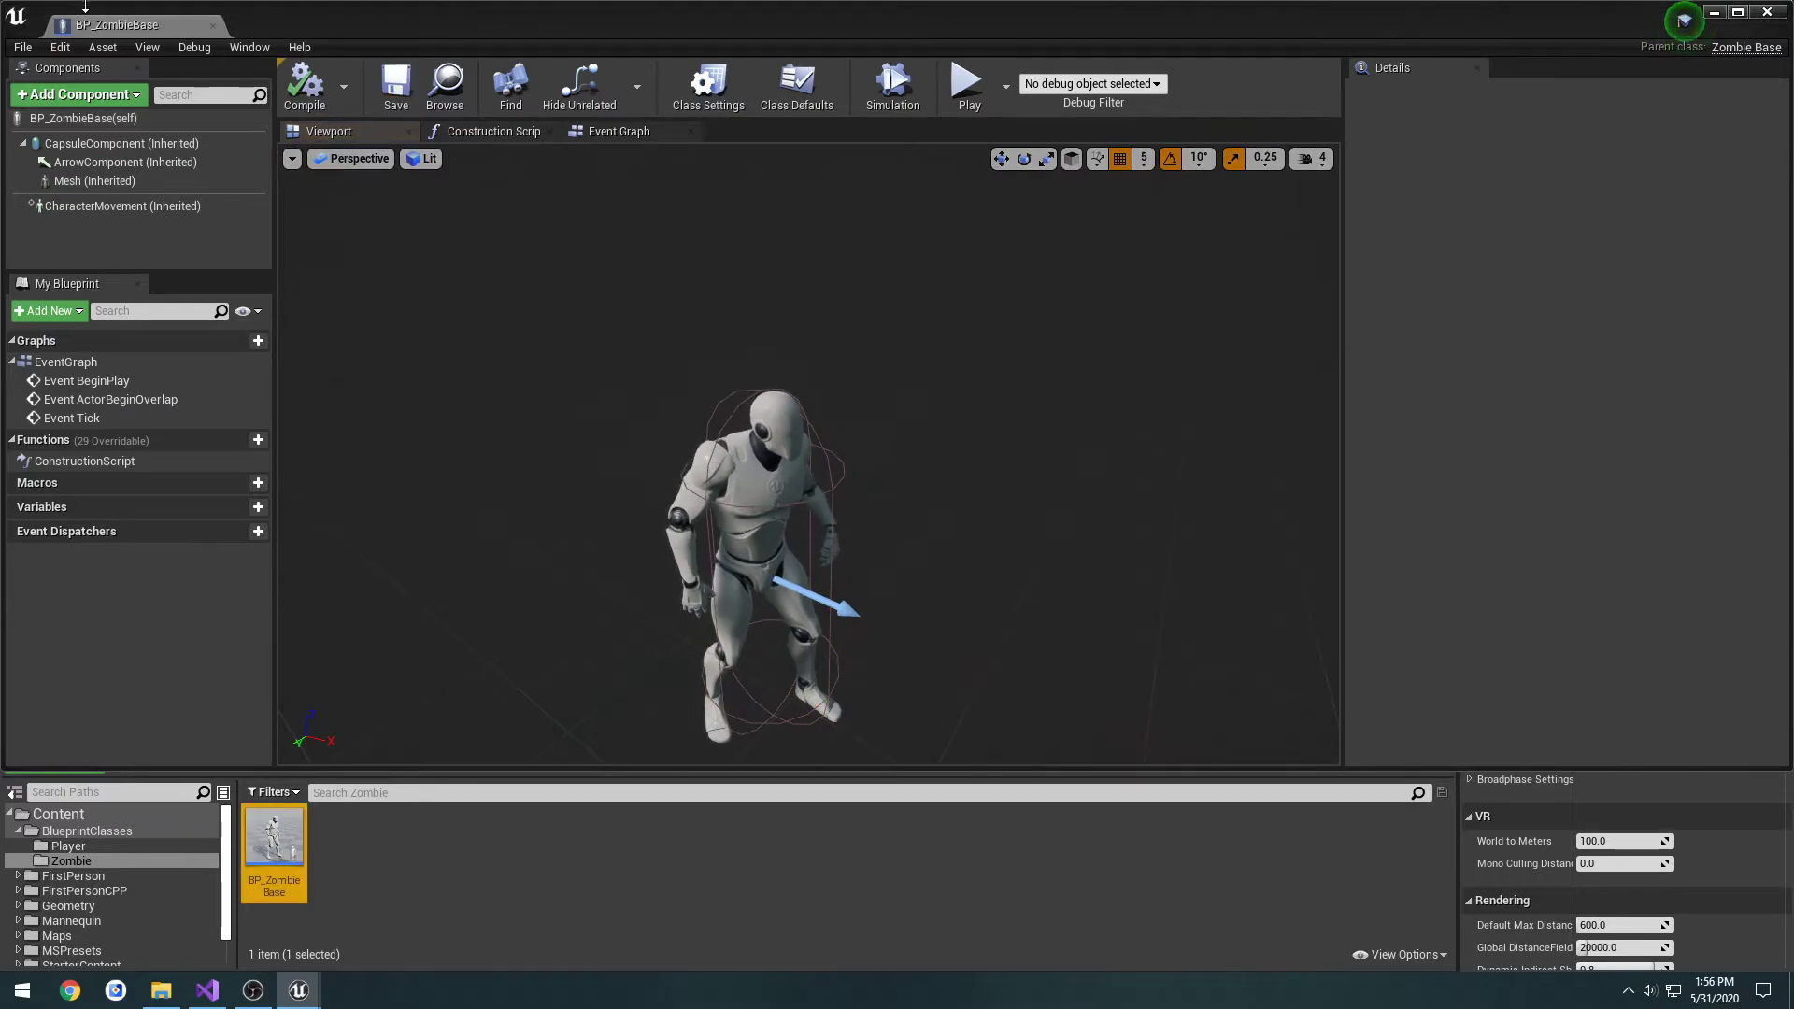
left_click_drag(101, 23, 379, 2)
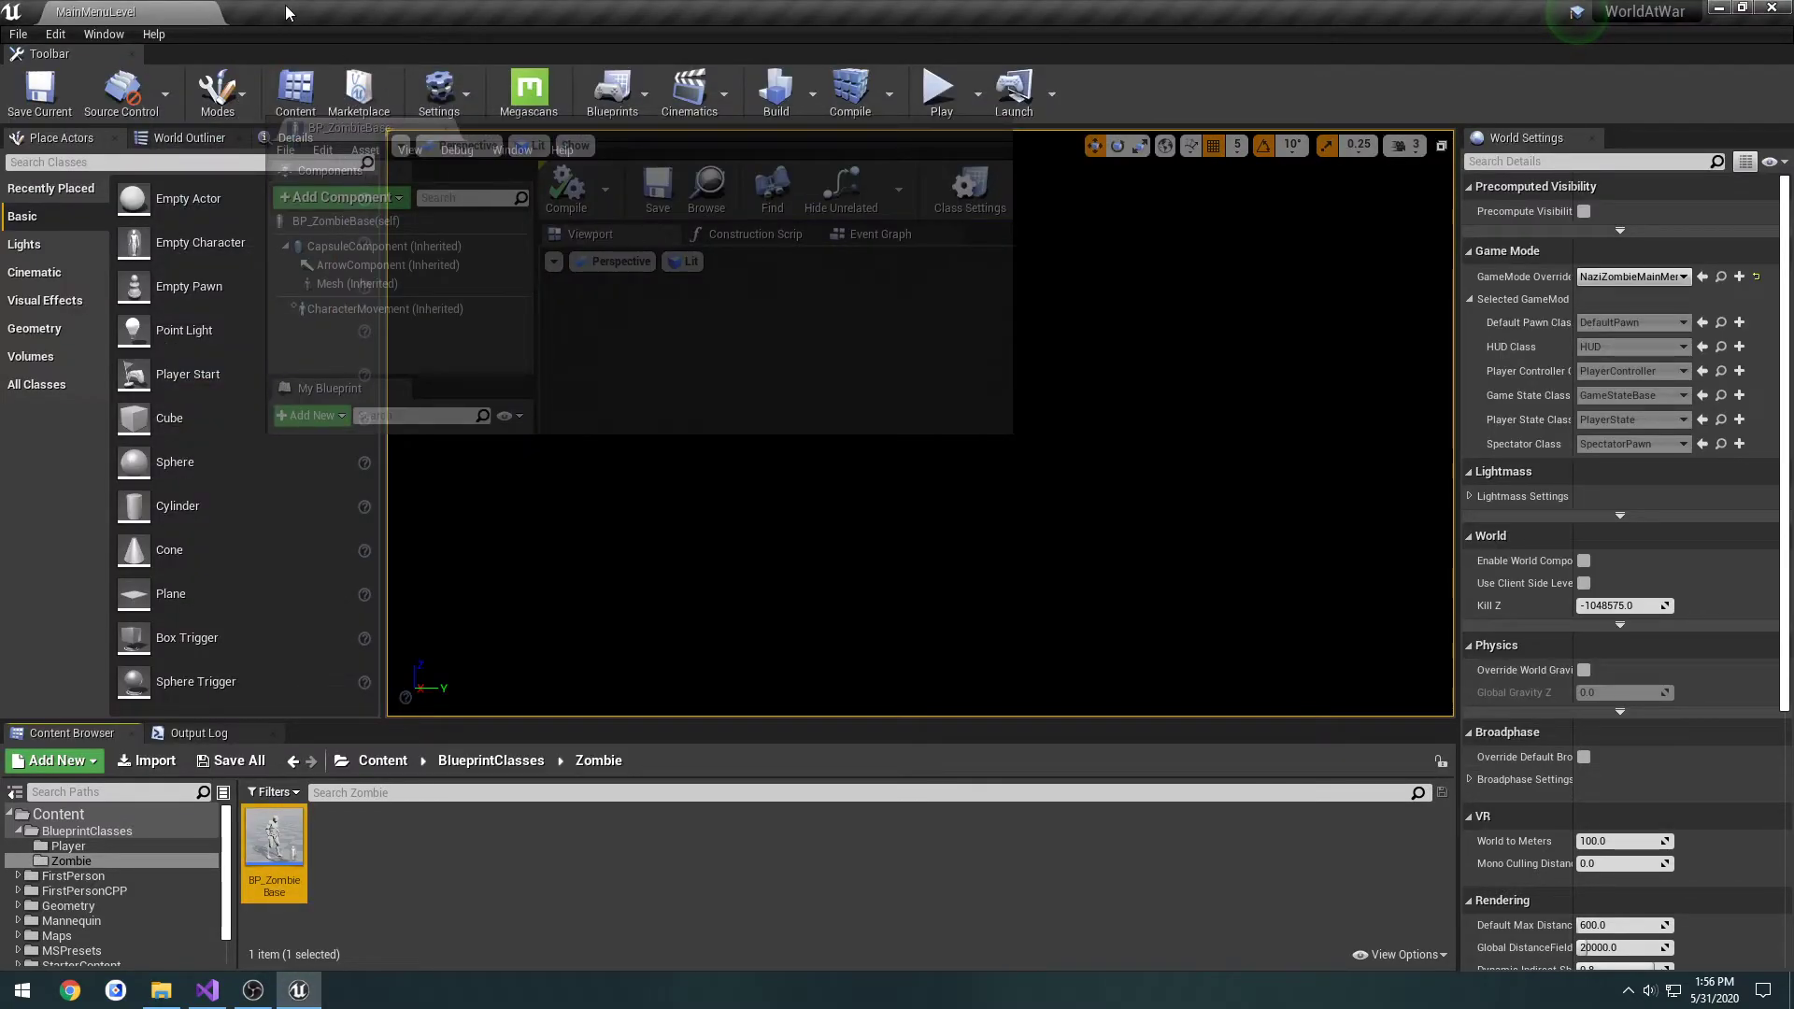
left_click_drag(285, 13, 284, 13)
left_click(157, 10)
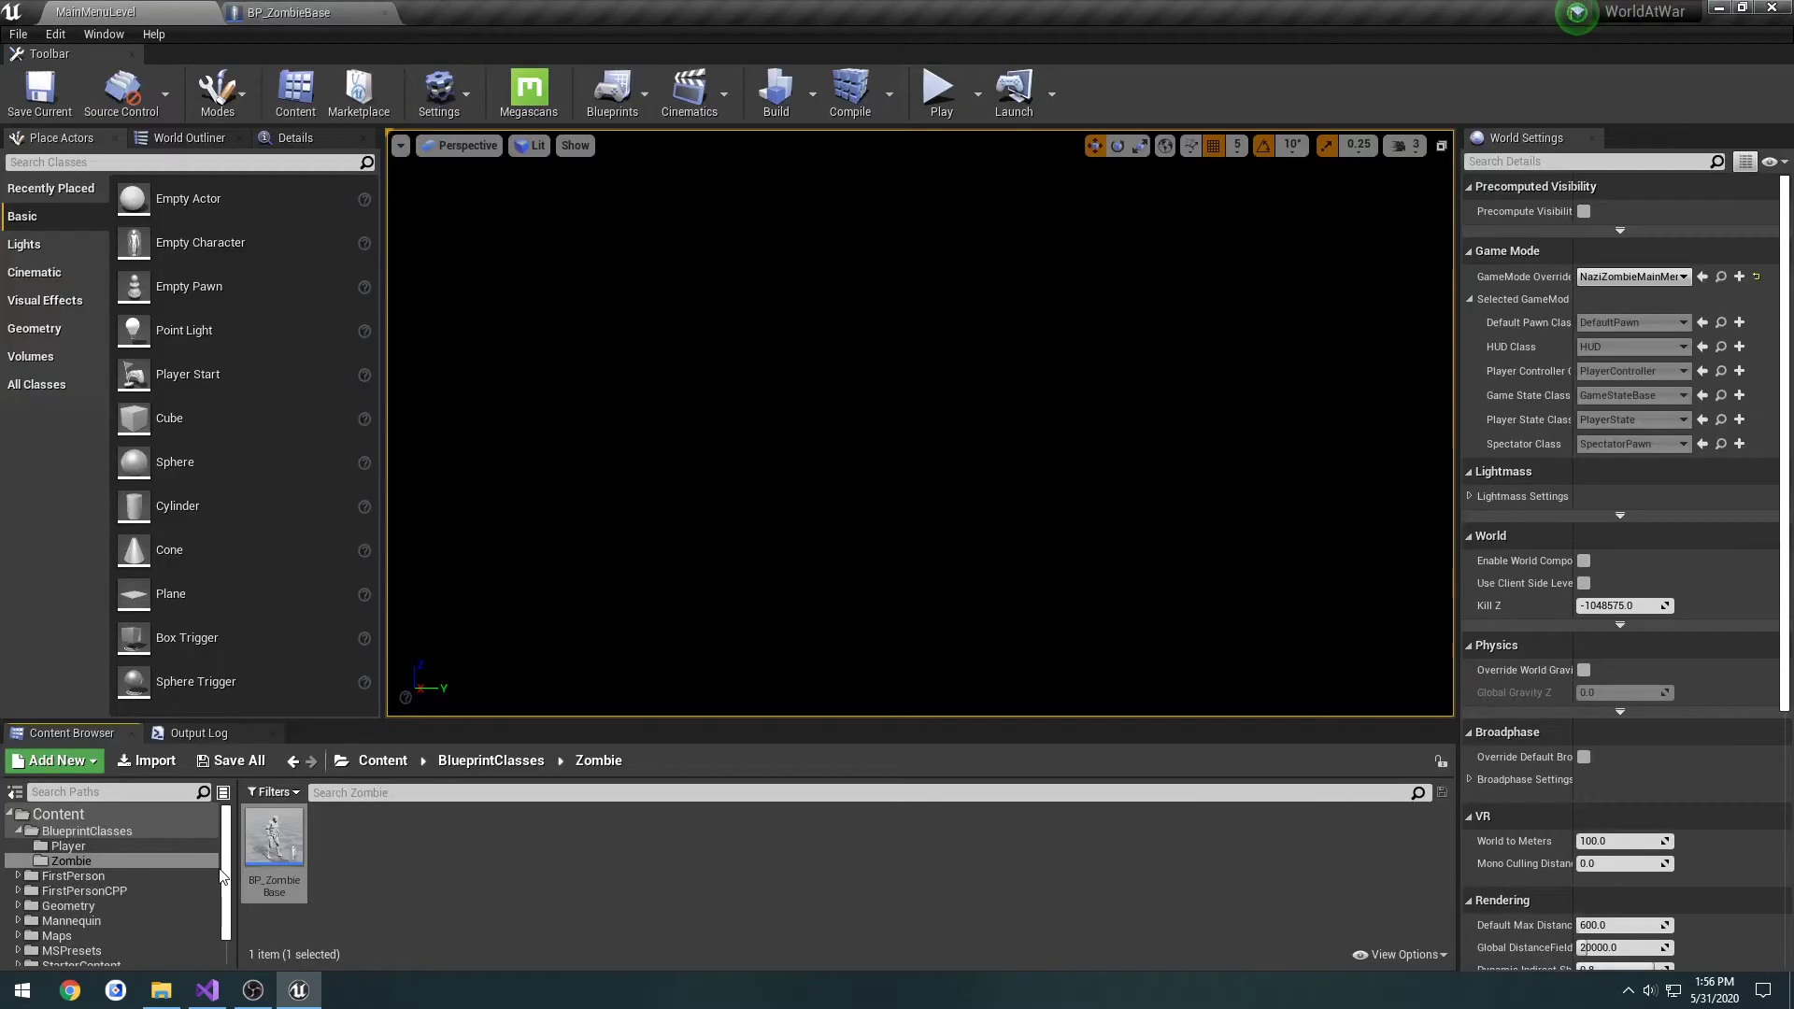
- Open Map1 and place a BP_CharacterBase and a BP_ZombieBase in it
left_click(116, 935)
double_click(341, 841)
double_click(333, 860)
left_click(96, 848)
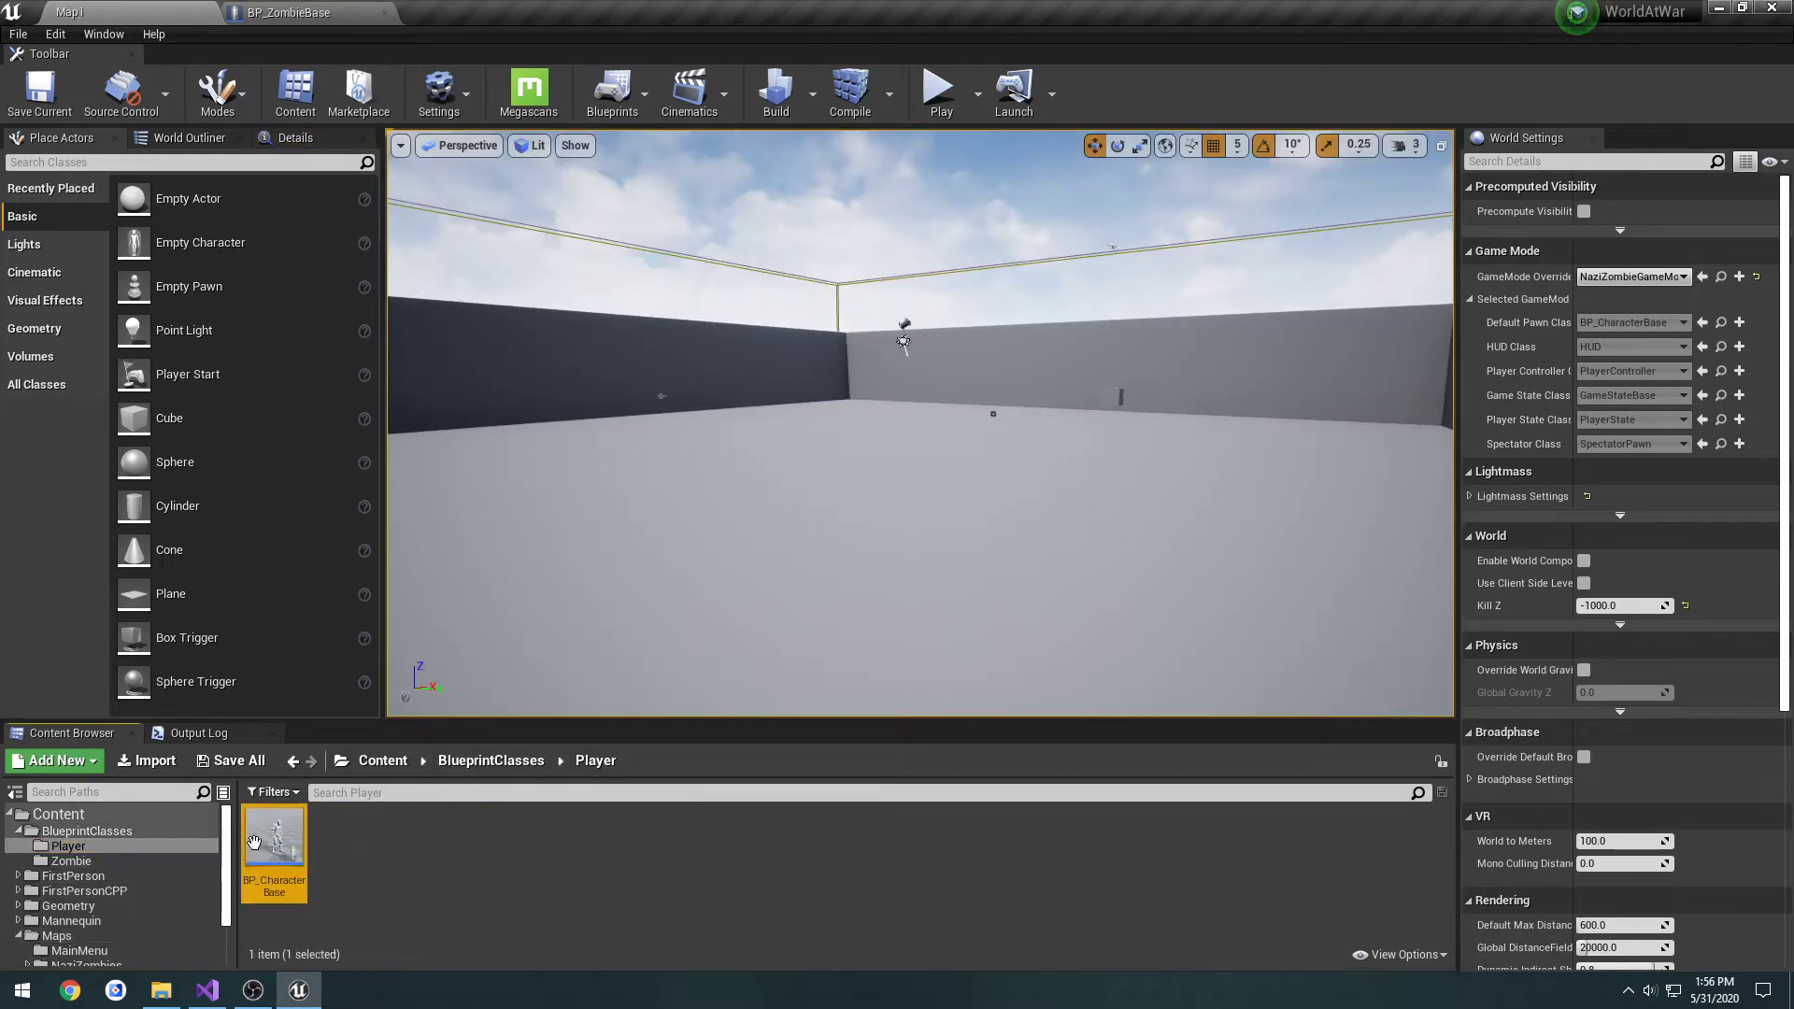
left_click_drag(255, 844, 665, 609)
left_click(140, 858)
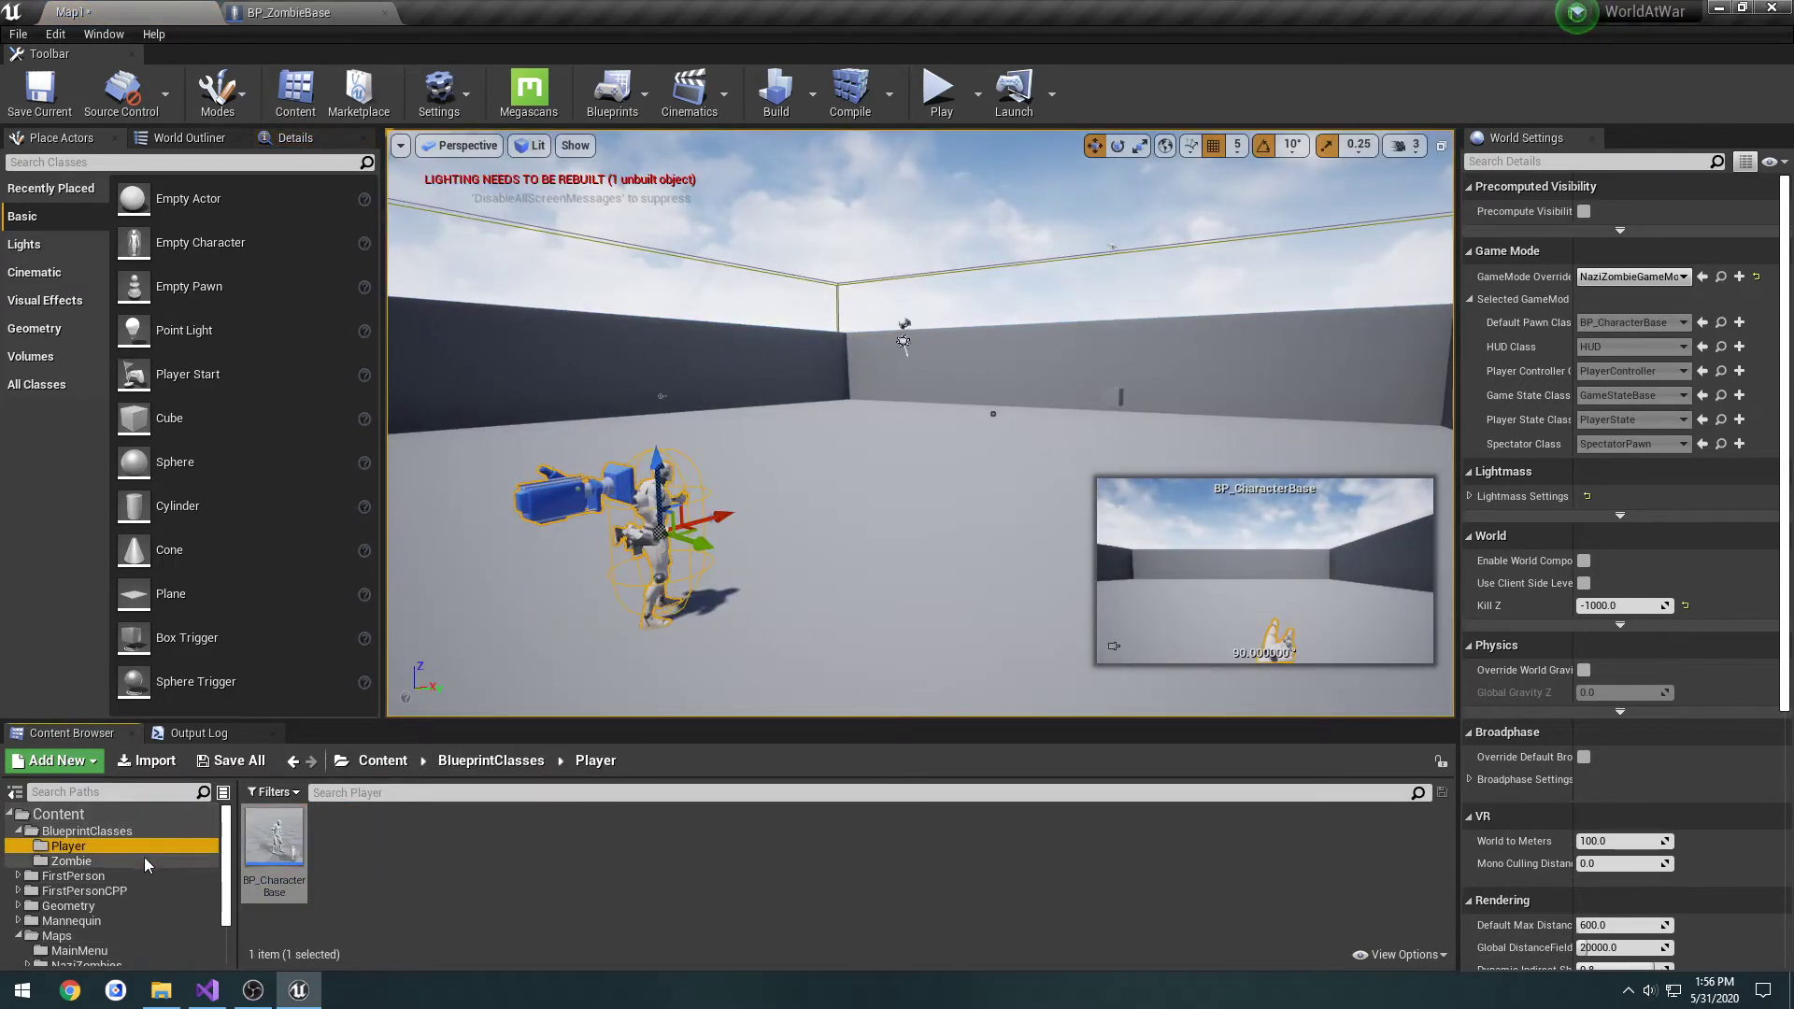
left_click_drag(274, 841, 784, 598)
- Inspect the placed characters and delete the extra zombie on the right
right_click_drag(841, 561, 664, 570)
key("w")
key("a")
key("s")
key("d")
key("d")
key("w")
key("a")
right_click_drag(1276, 321, 1440, 269)
right_click_drag(1281, 166, 1219, 232)
right_click_drag(841, 584, 832, 593)
left_click(883, 392)
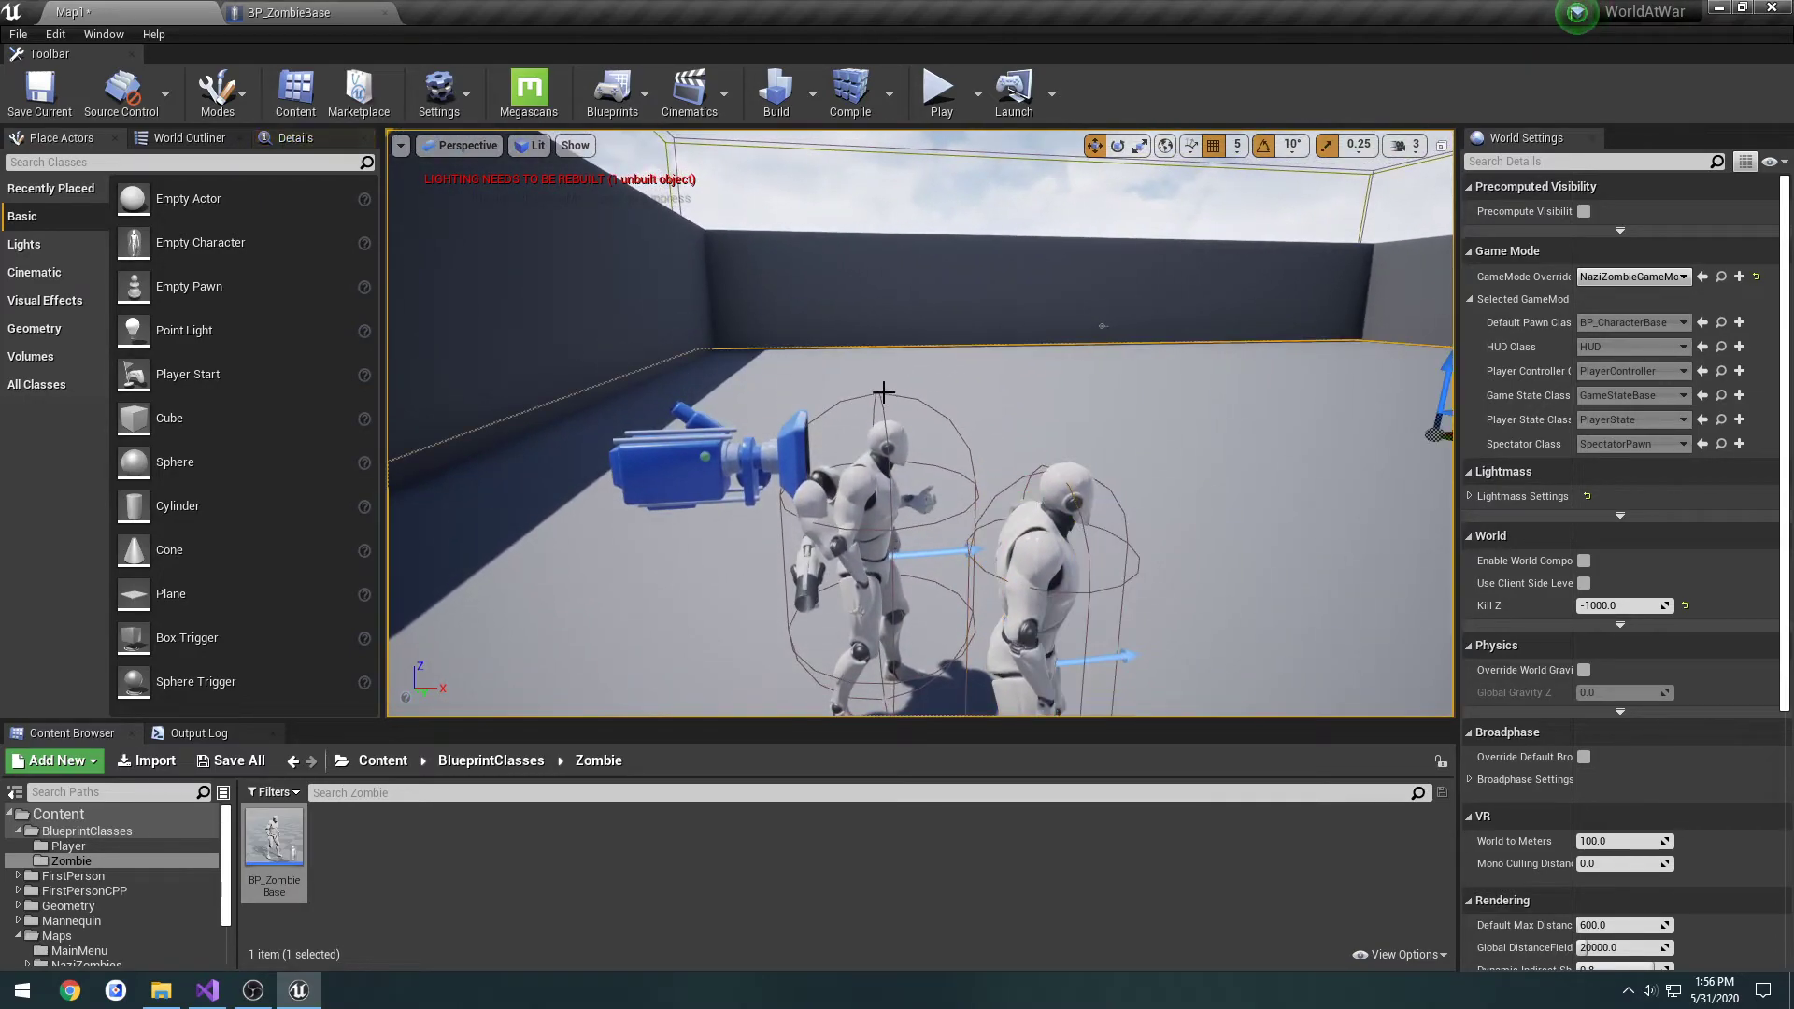
left_click(890, 443)
right_click_drag(929, 495, 890, 466)
right_click_drag(892, 551, 846, 394)
left_click(857, 361)
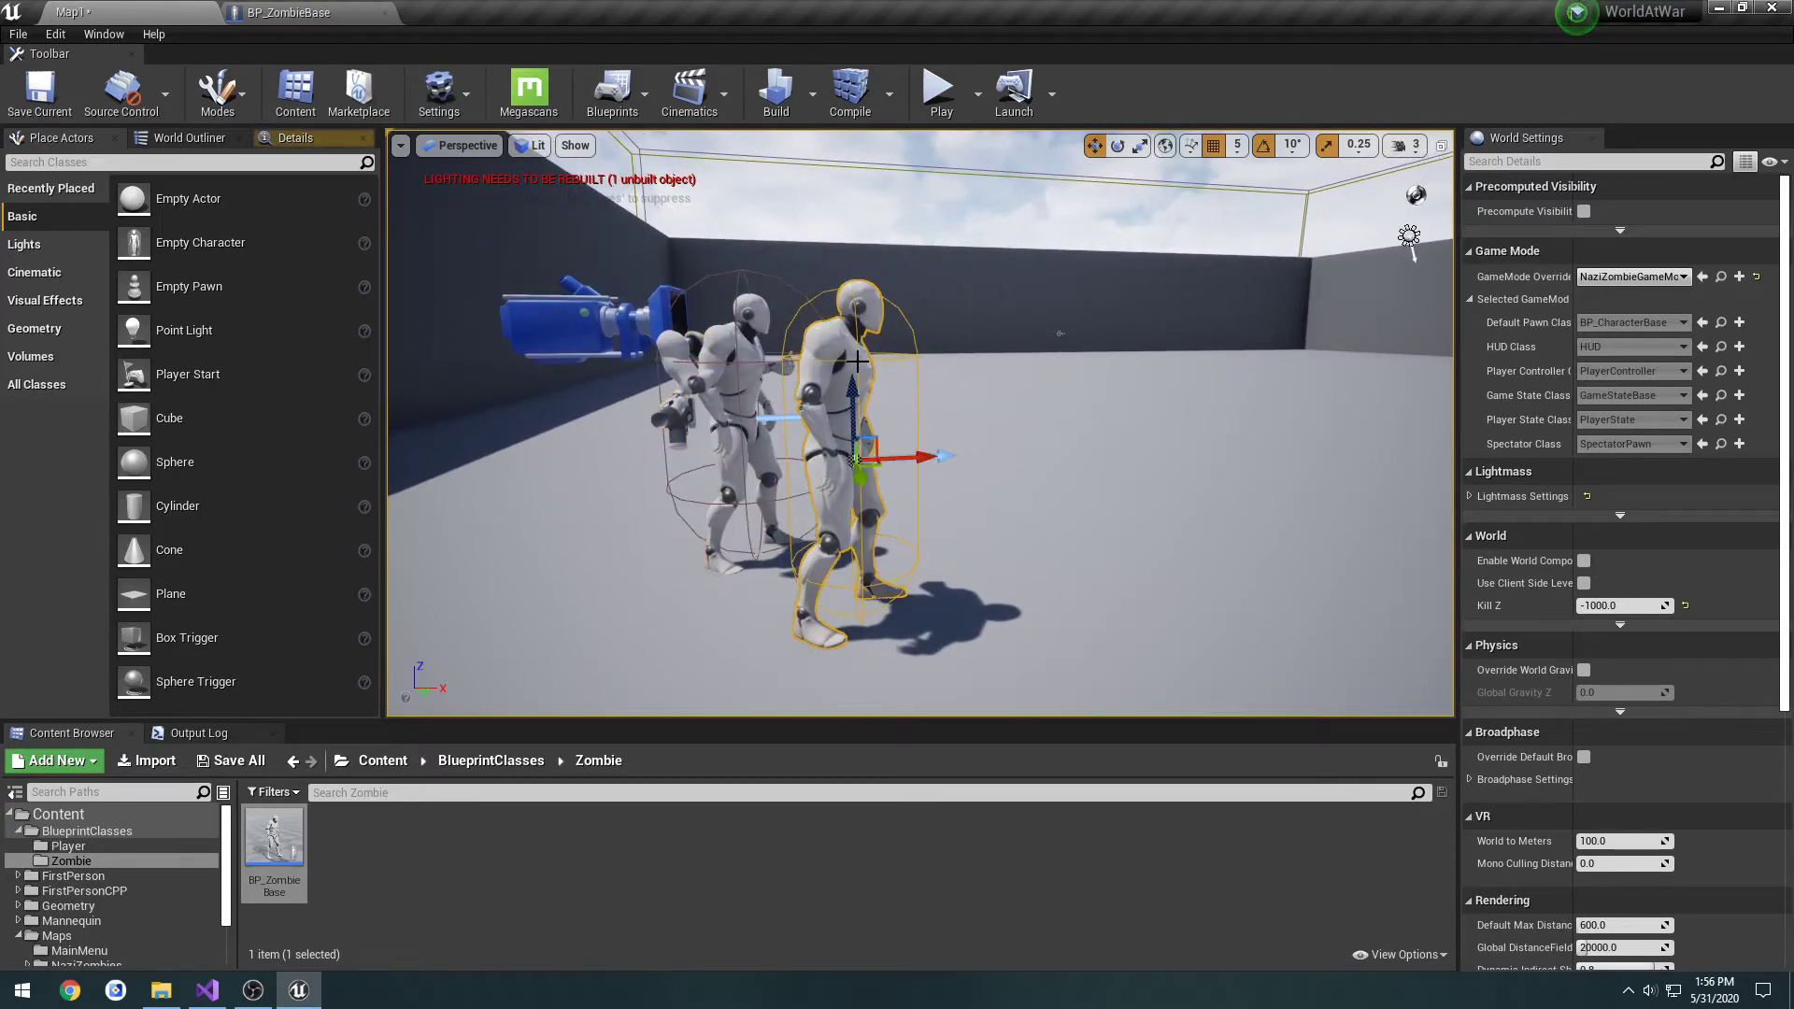
key("Delete")
- Check BP_ZombieBase's Mesh component, then return to the Map1 view
left_click(289, 12)
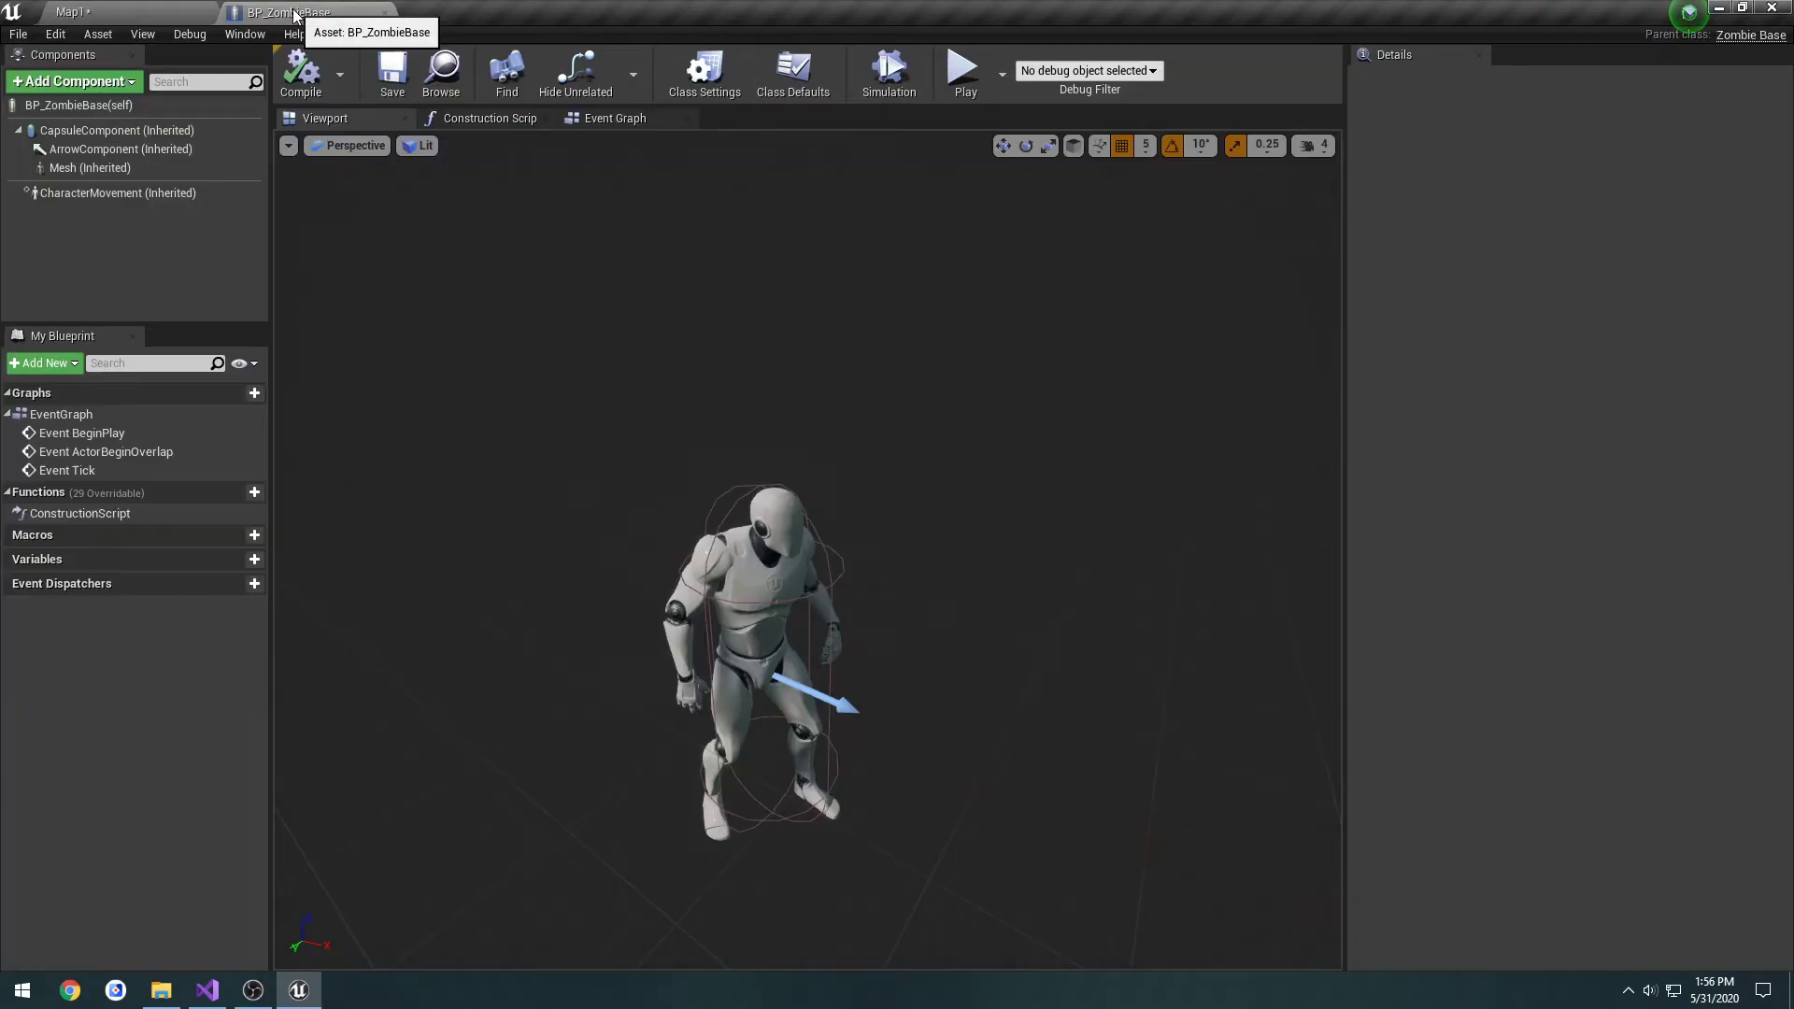
left_click(164, 167)
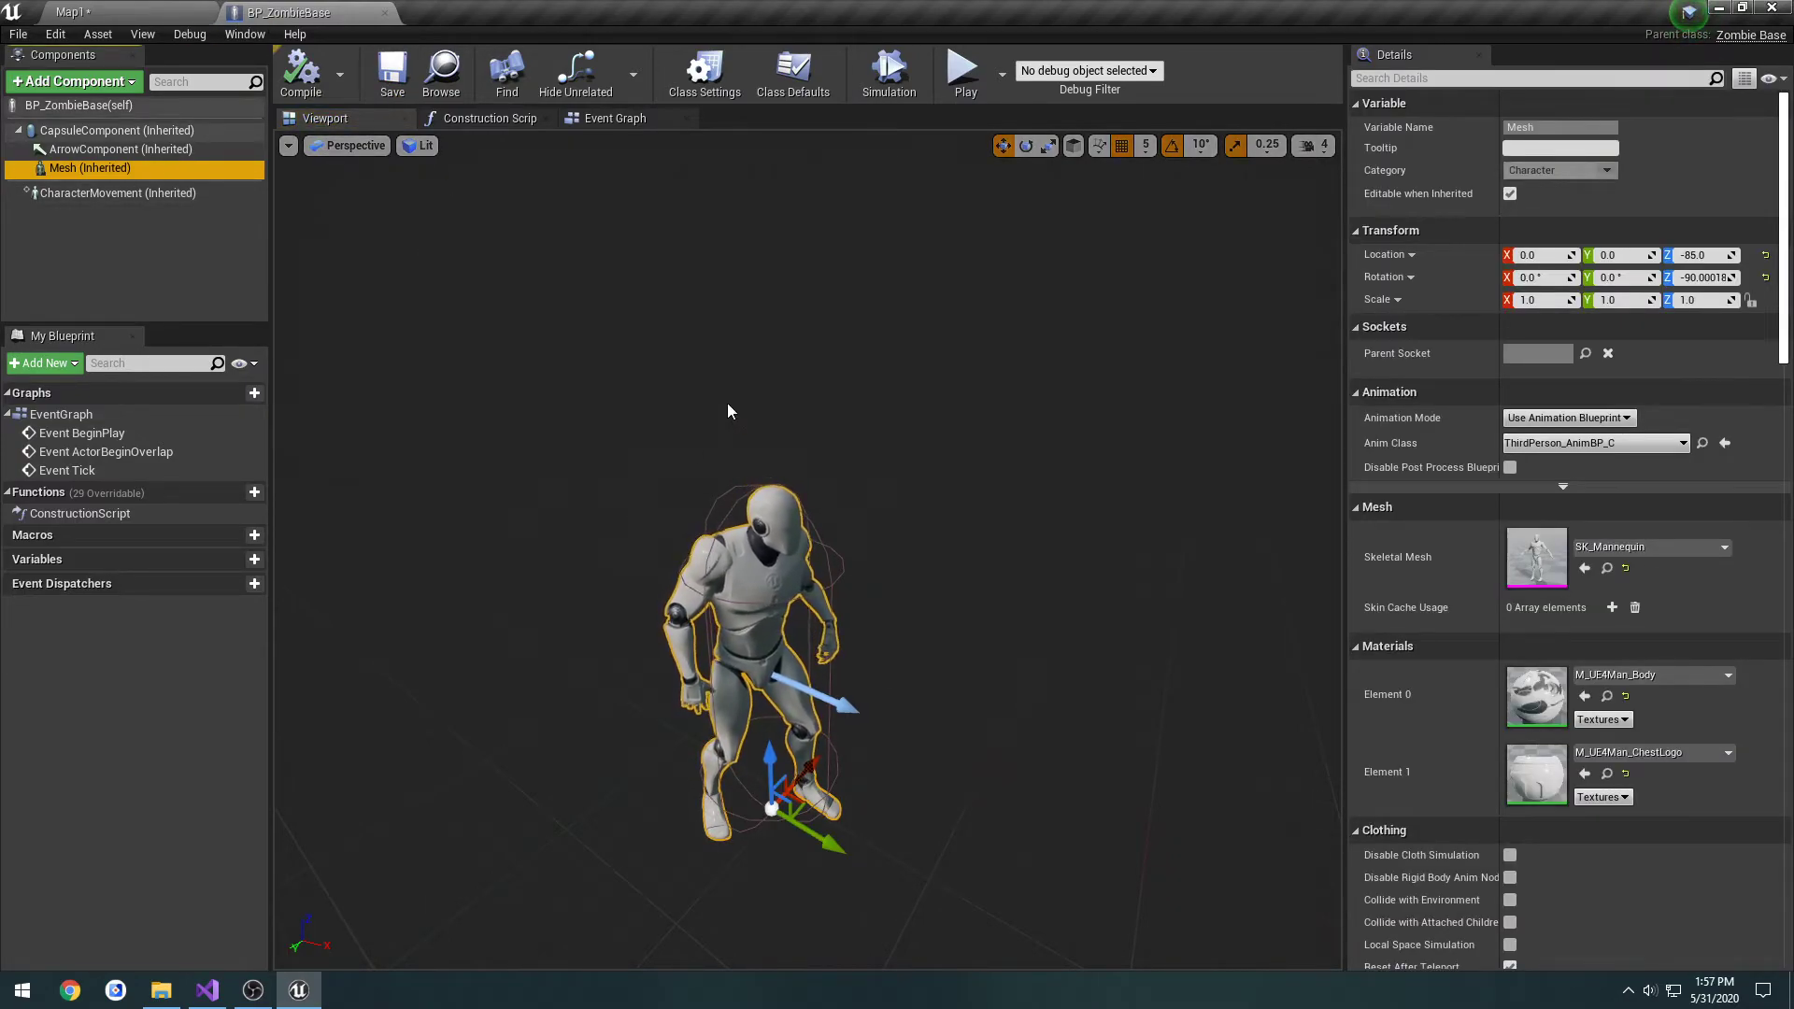
left_click(136, 12)
key("s")
mouse_move(806, 364)
right_mouse_down()
mouse_move(818, 401)
mouse_move(813, 365)
right_mouse_up()
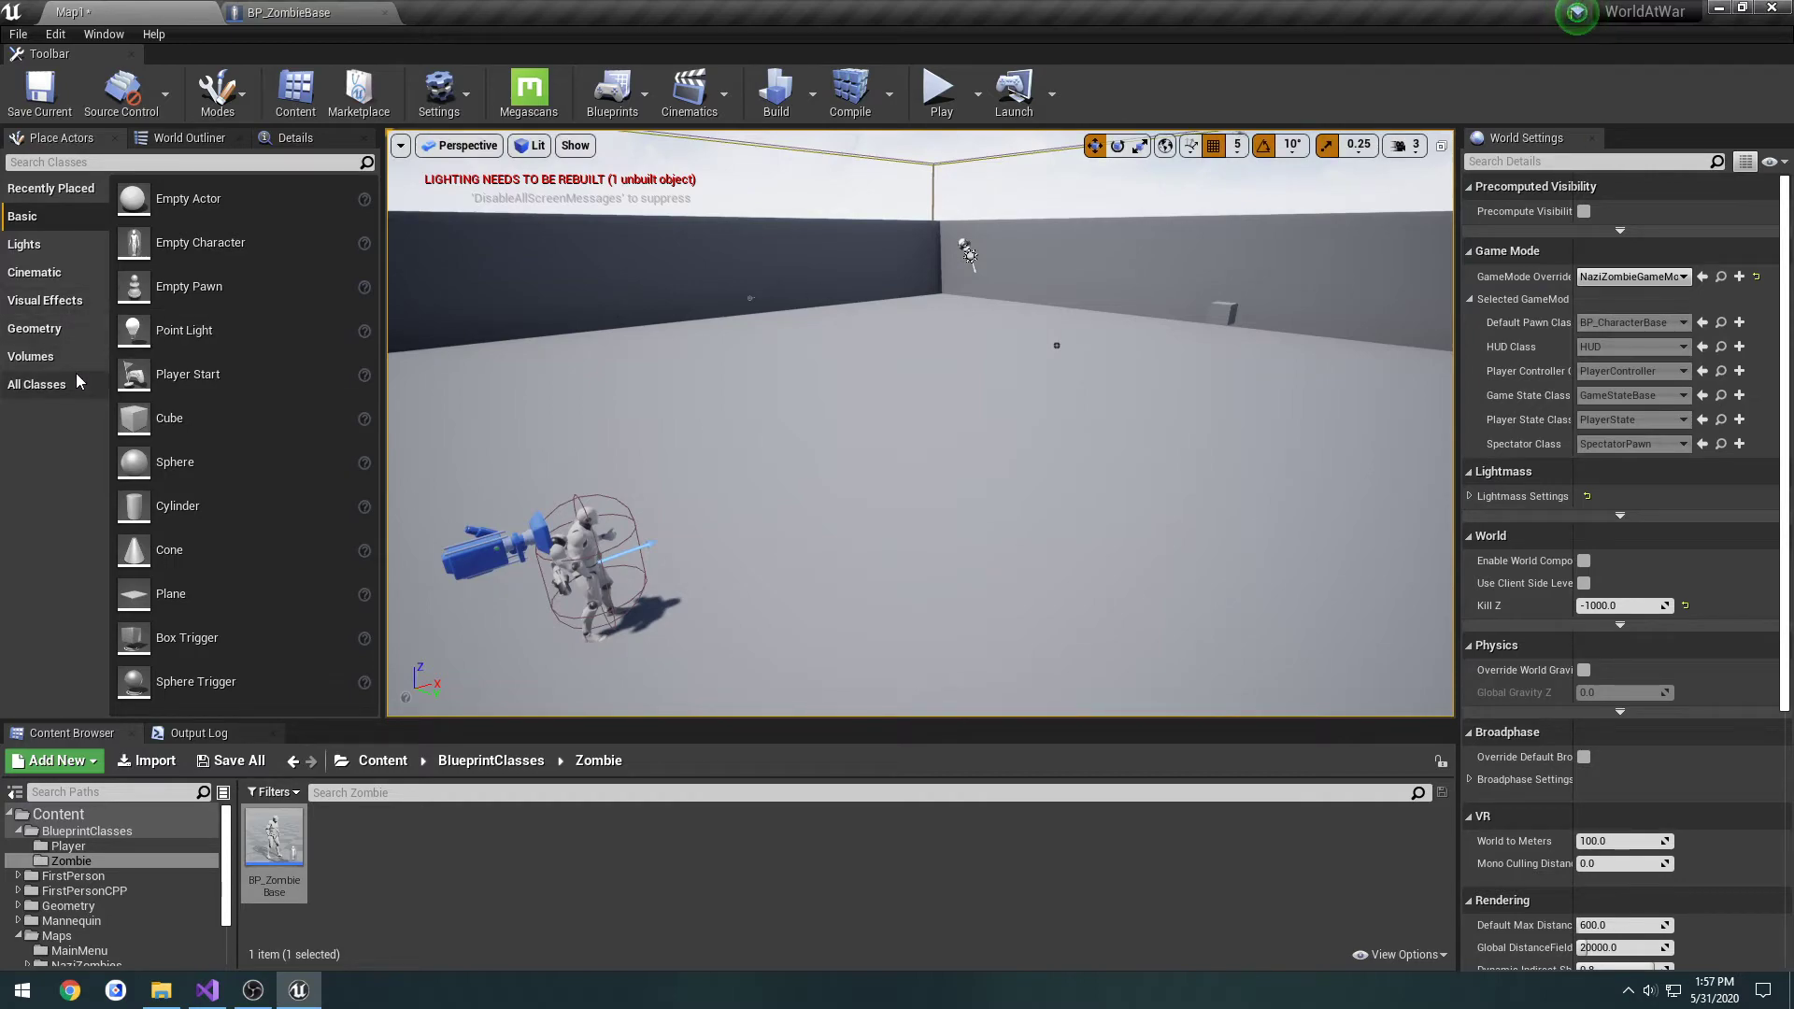
- Drag a Nav Mesh Bounds Volume from the Volumes list onto the room floor
left_click(36, 356)
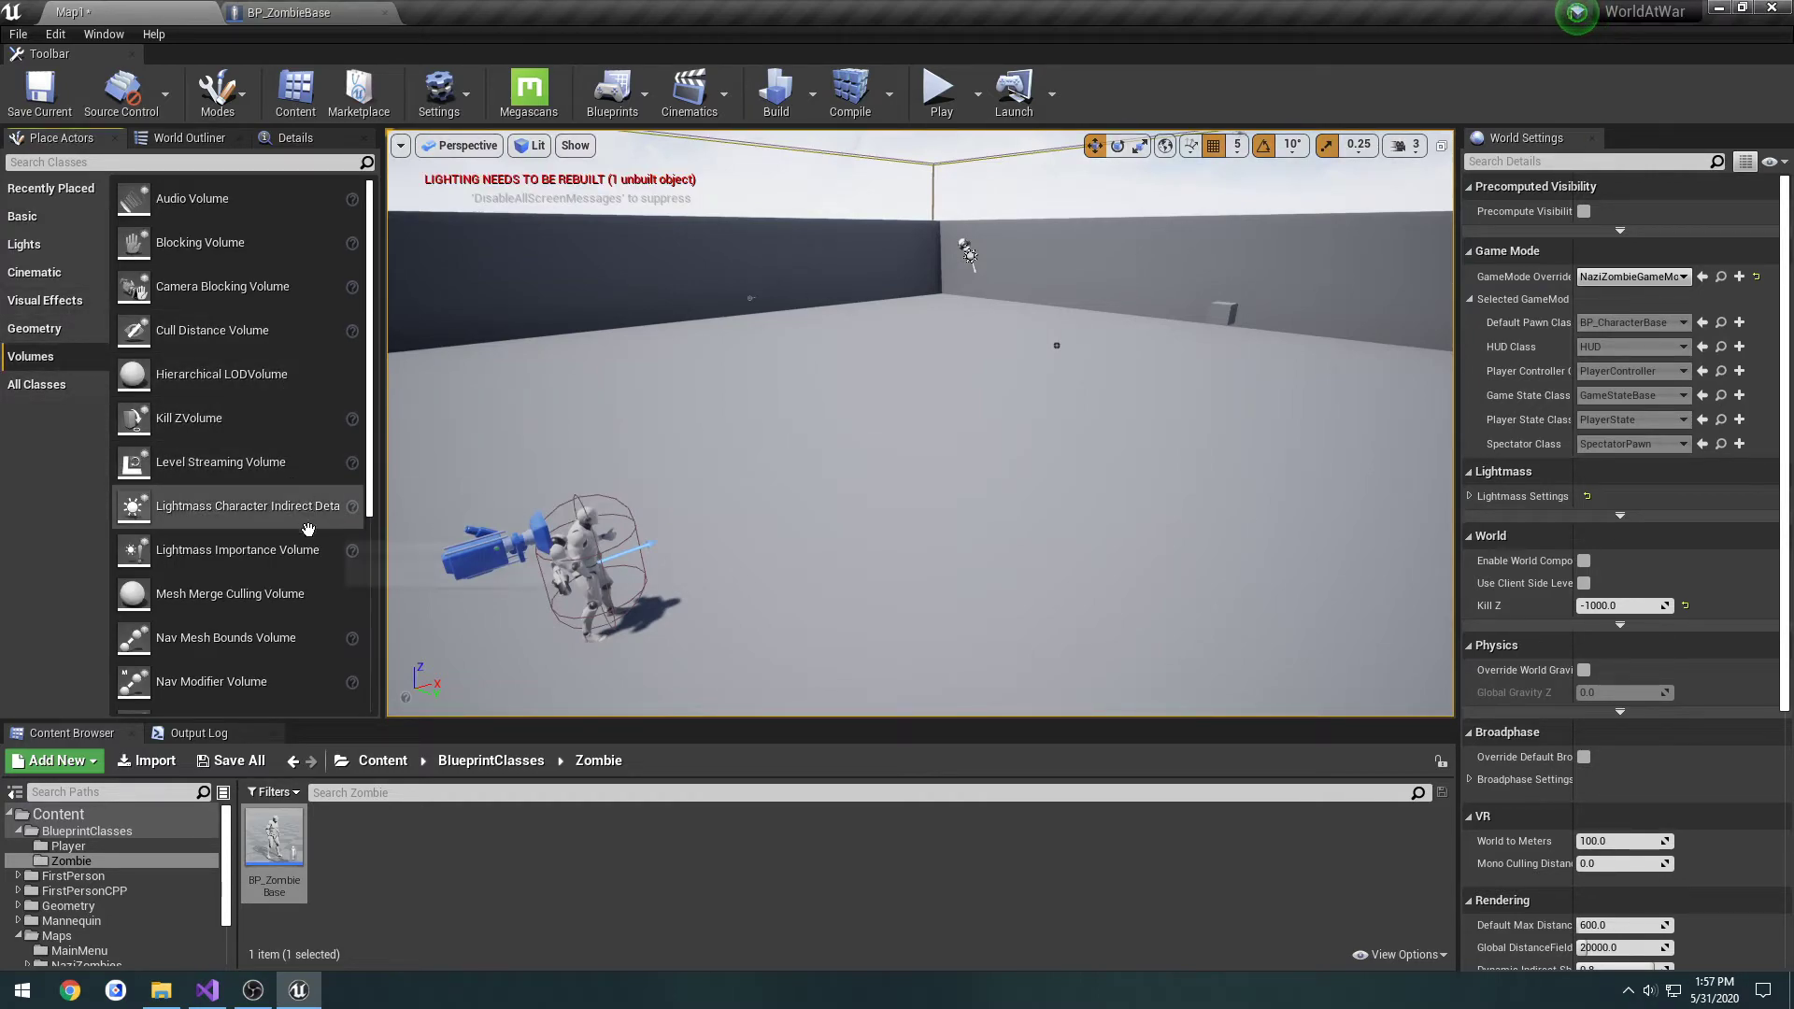
left_click_drag(280, 647, 809, 462)
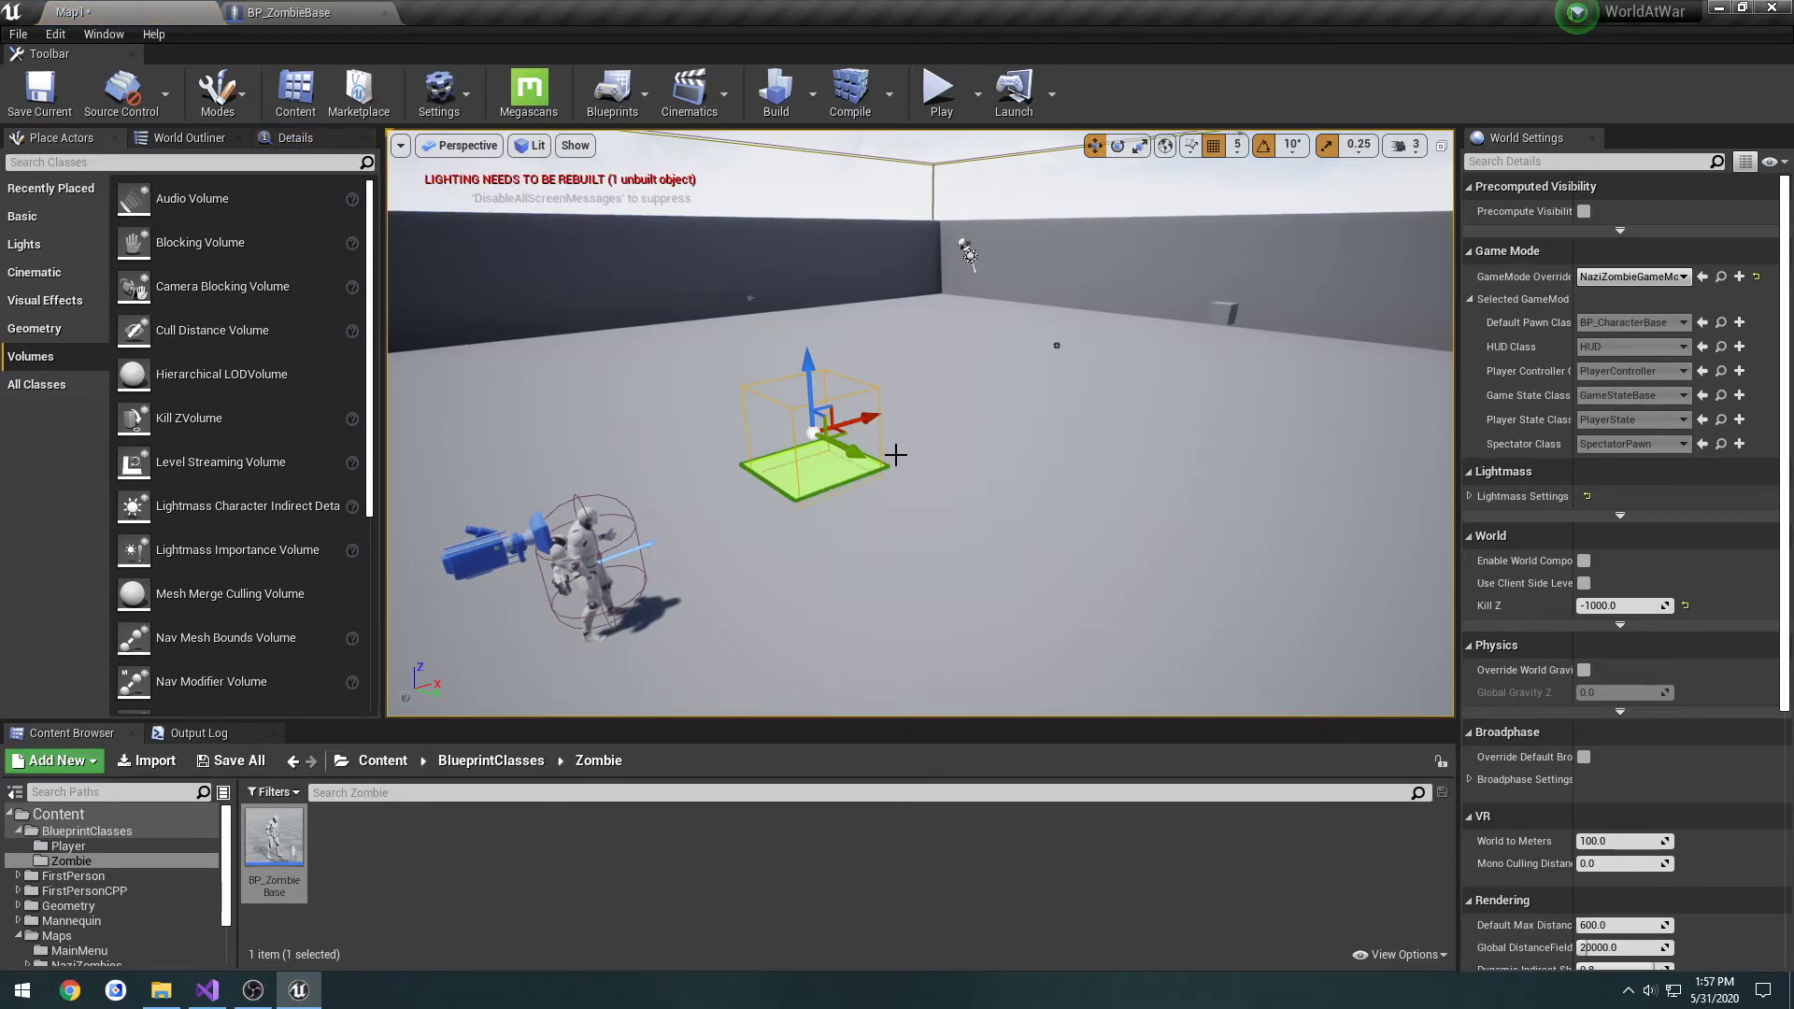
mouse_move(896, 455)
right_mouse_down()
mouse_move(889, 489)
mouse_move(912, 477)
right_mouse_up()
key("ctrl+z")
right_click_drag(1026, 509, 951, 527)
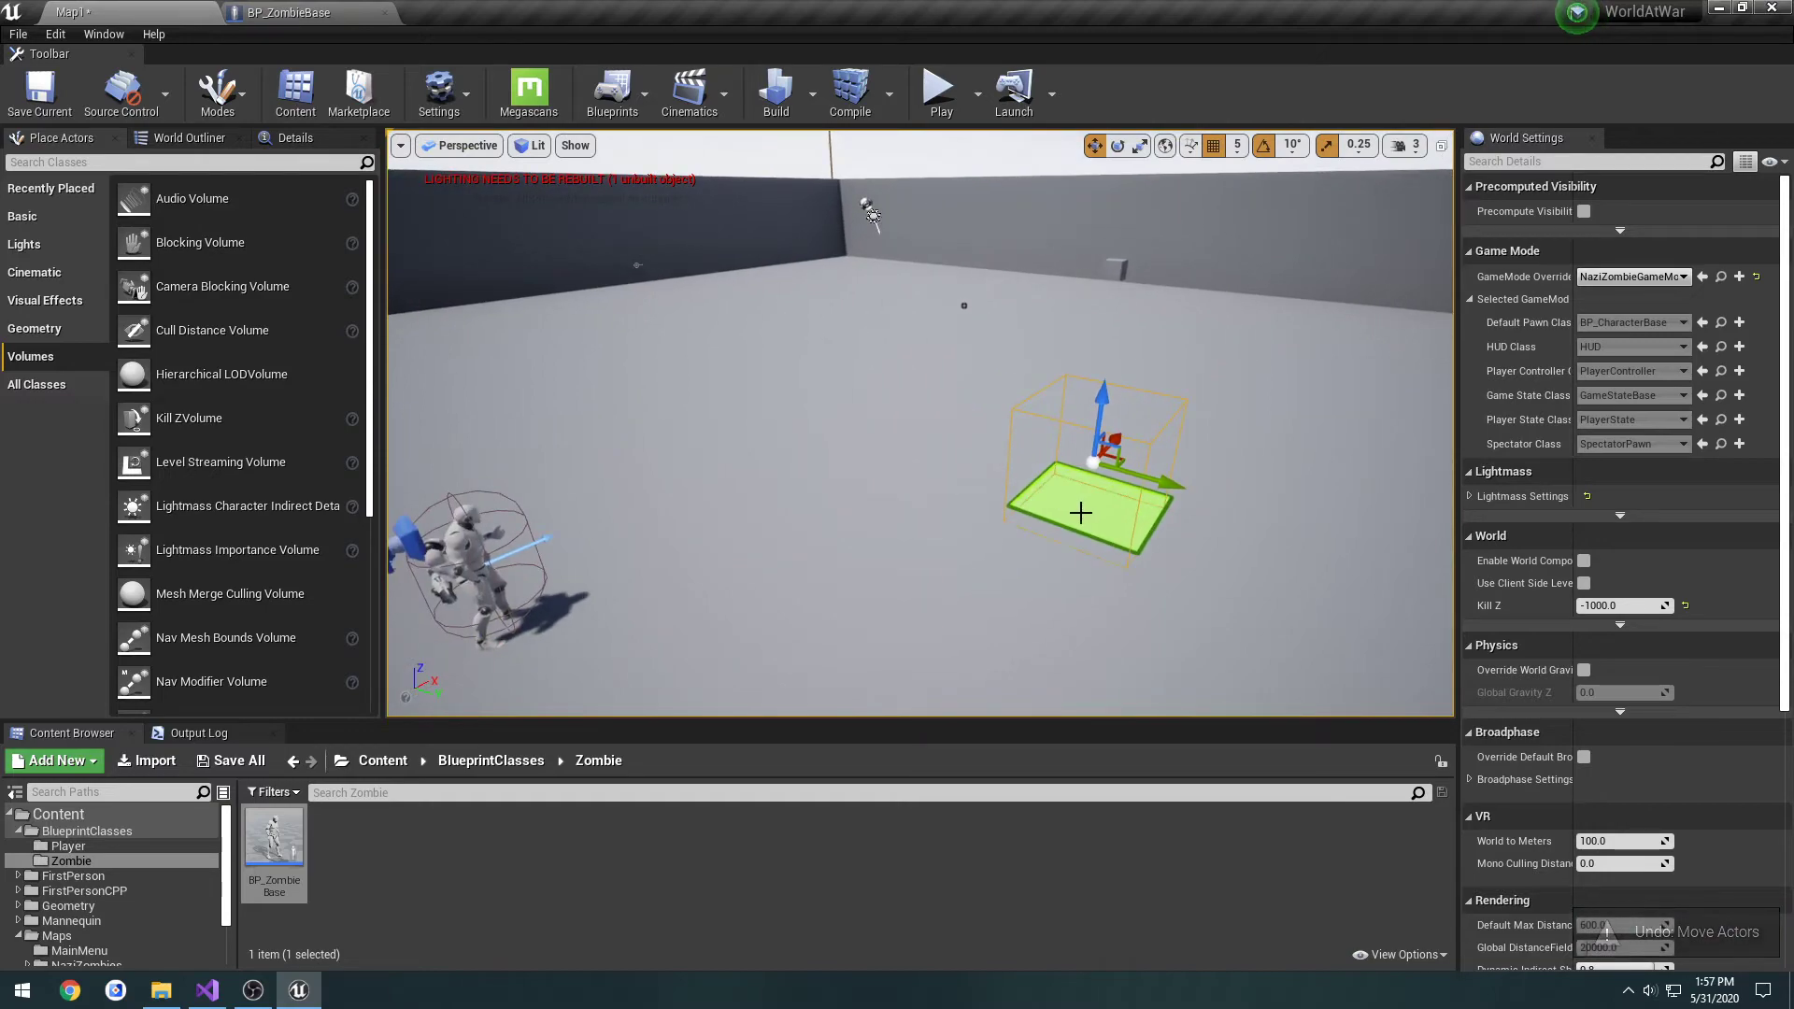
key("p")
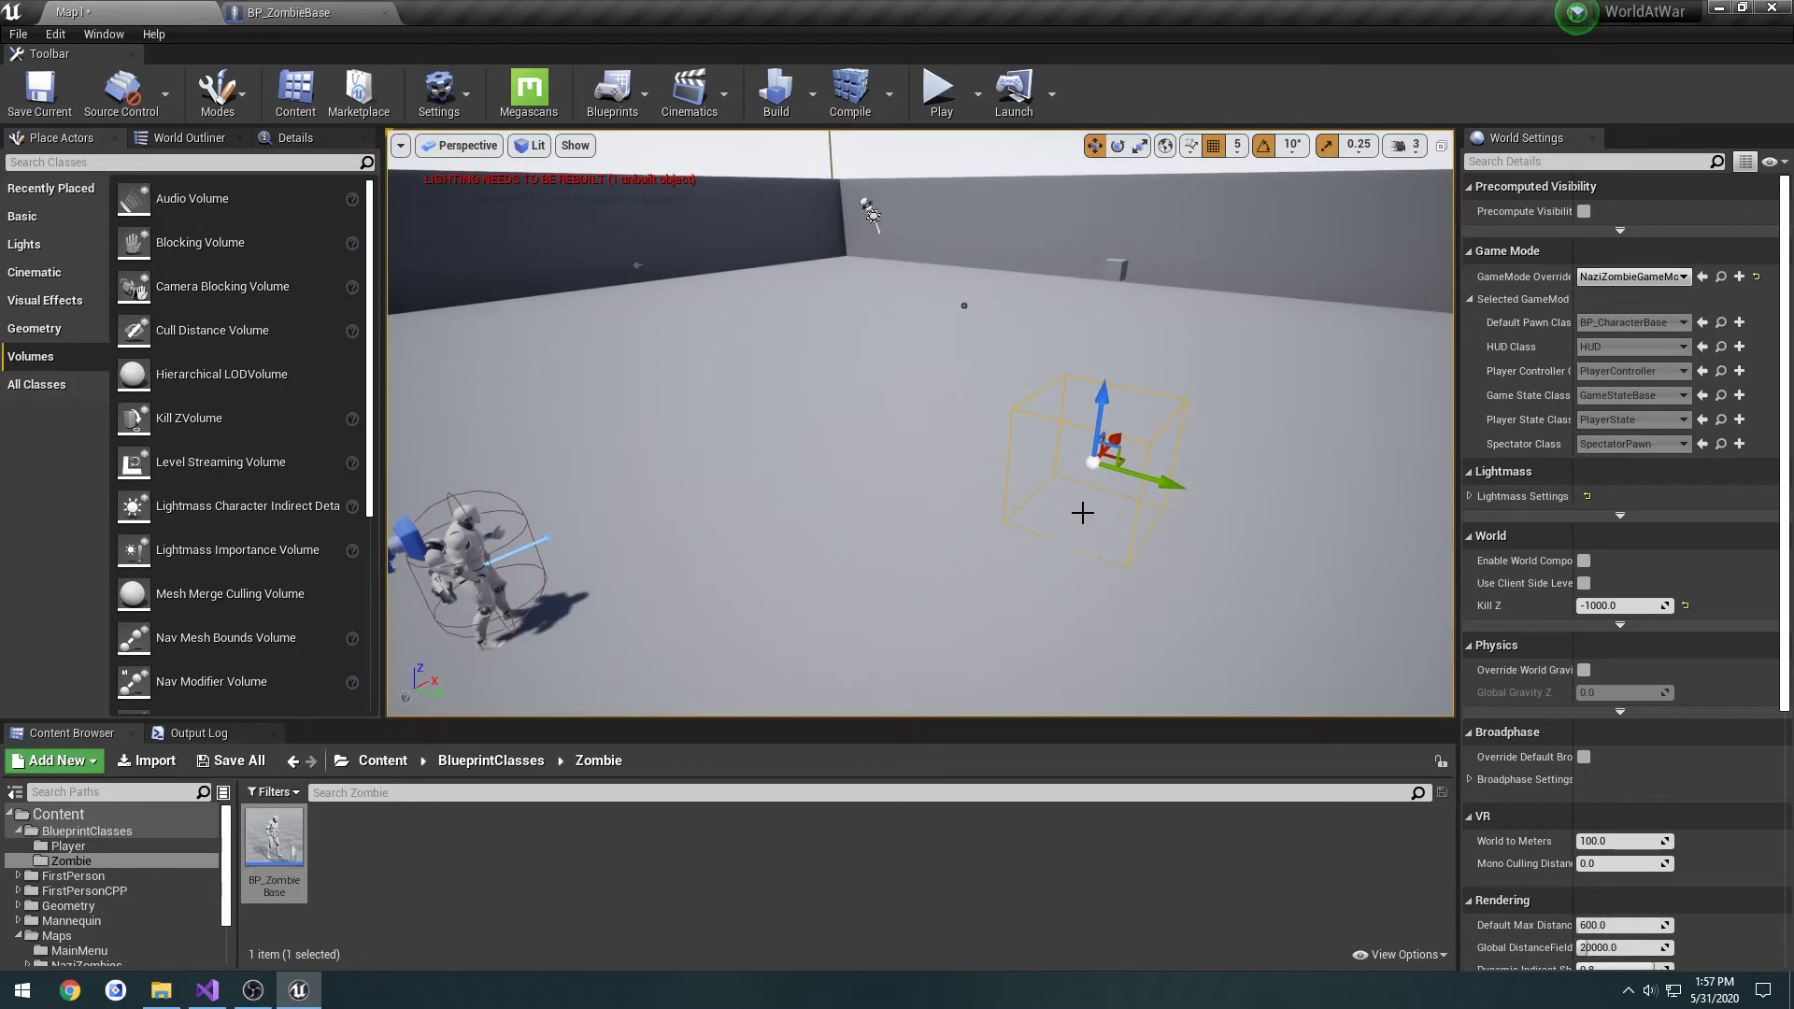
key("p")
- Stretch the nav mesh volume along its Y and X axes in the perspective view
key("e")
key("w")
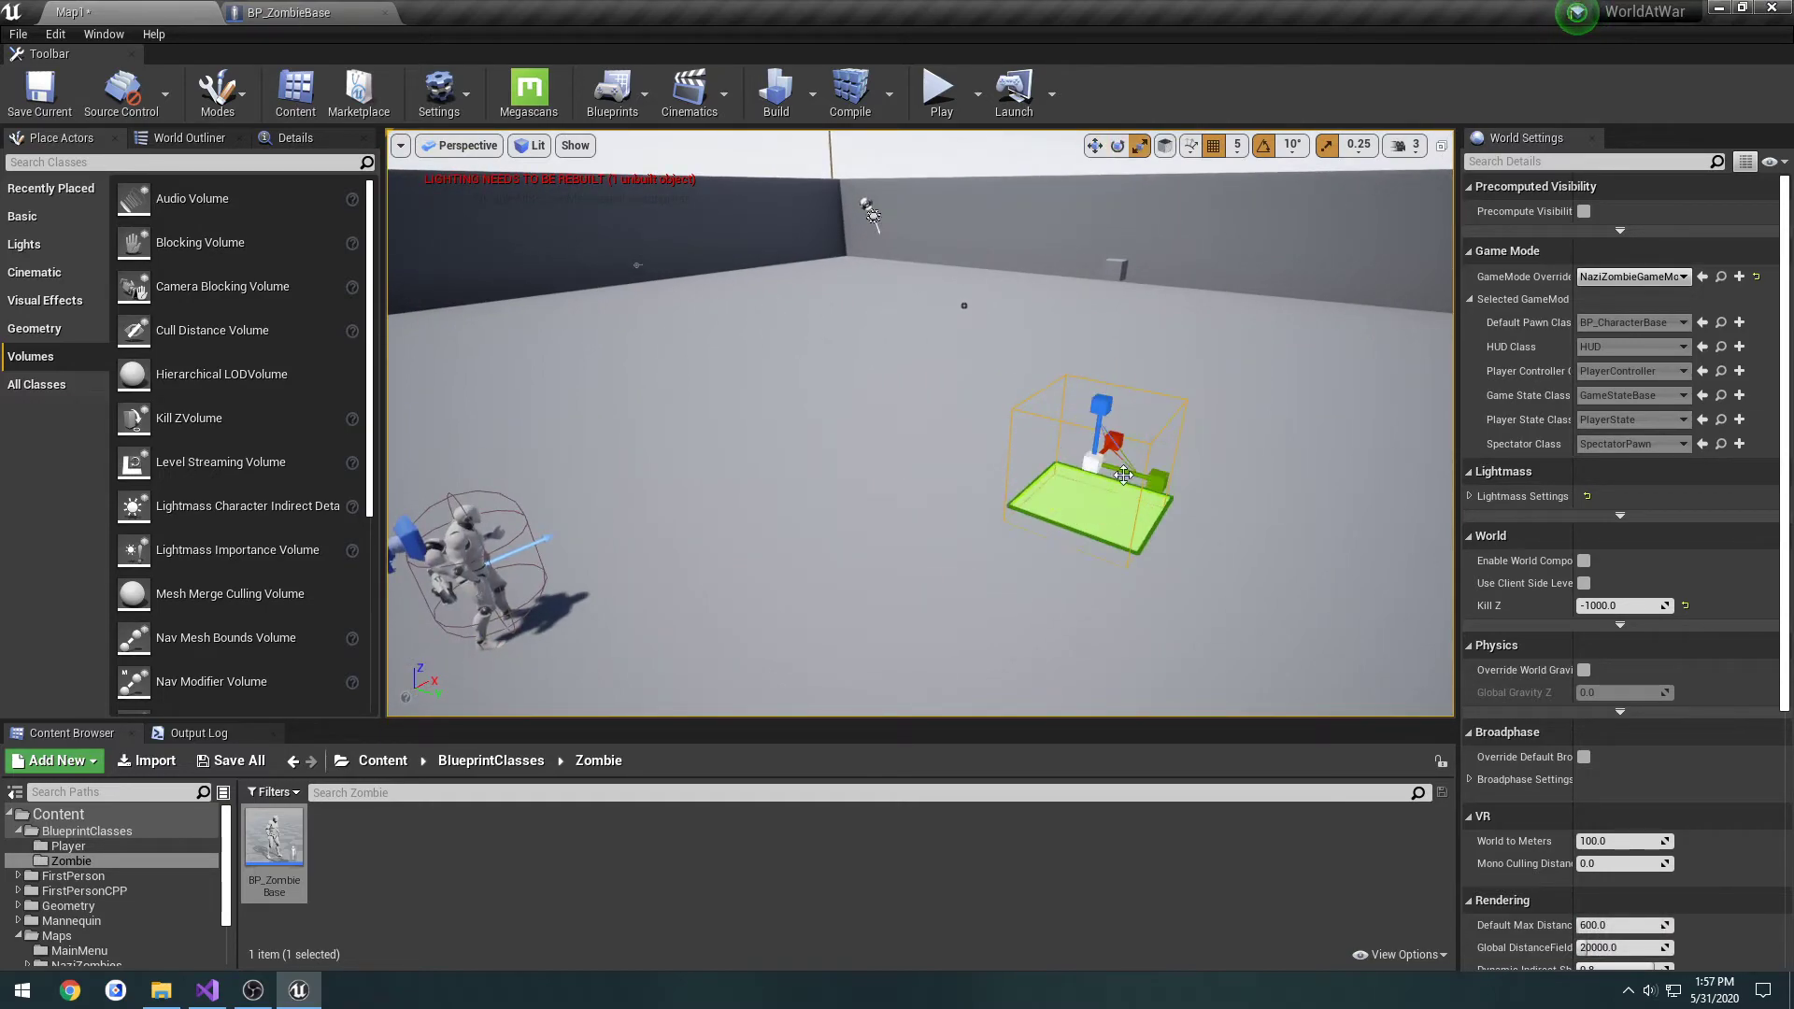
left_click_drag(1156, 480, 1215, 495)
key("s")
right_click_drag(1158, 482, 1014, 537)
key("s")
key("d")
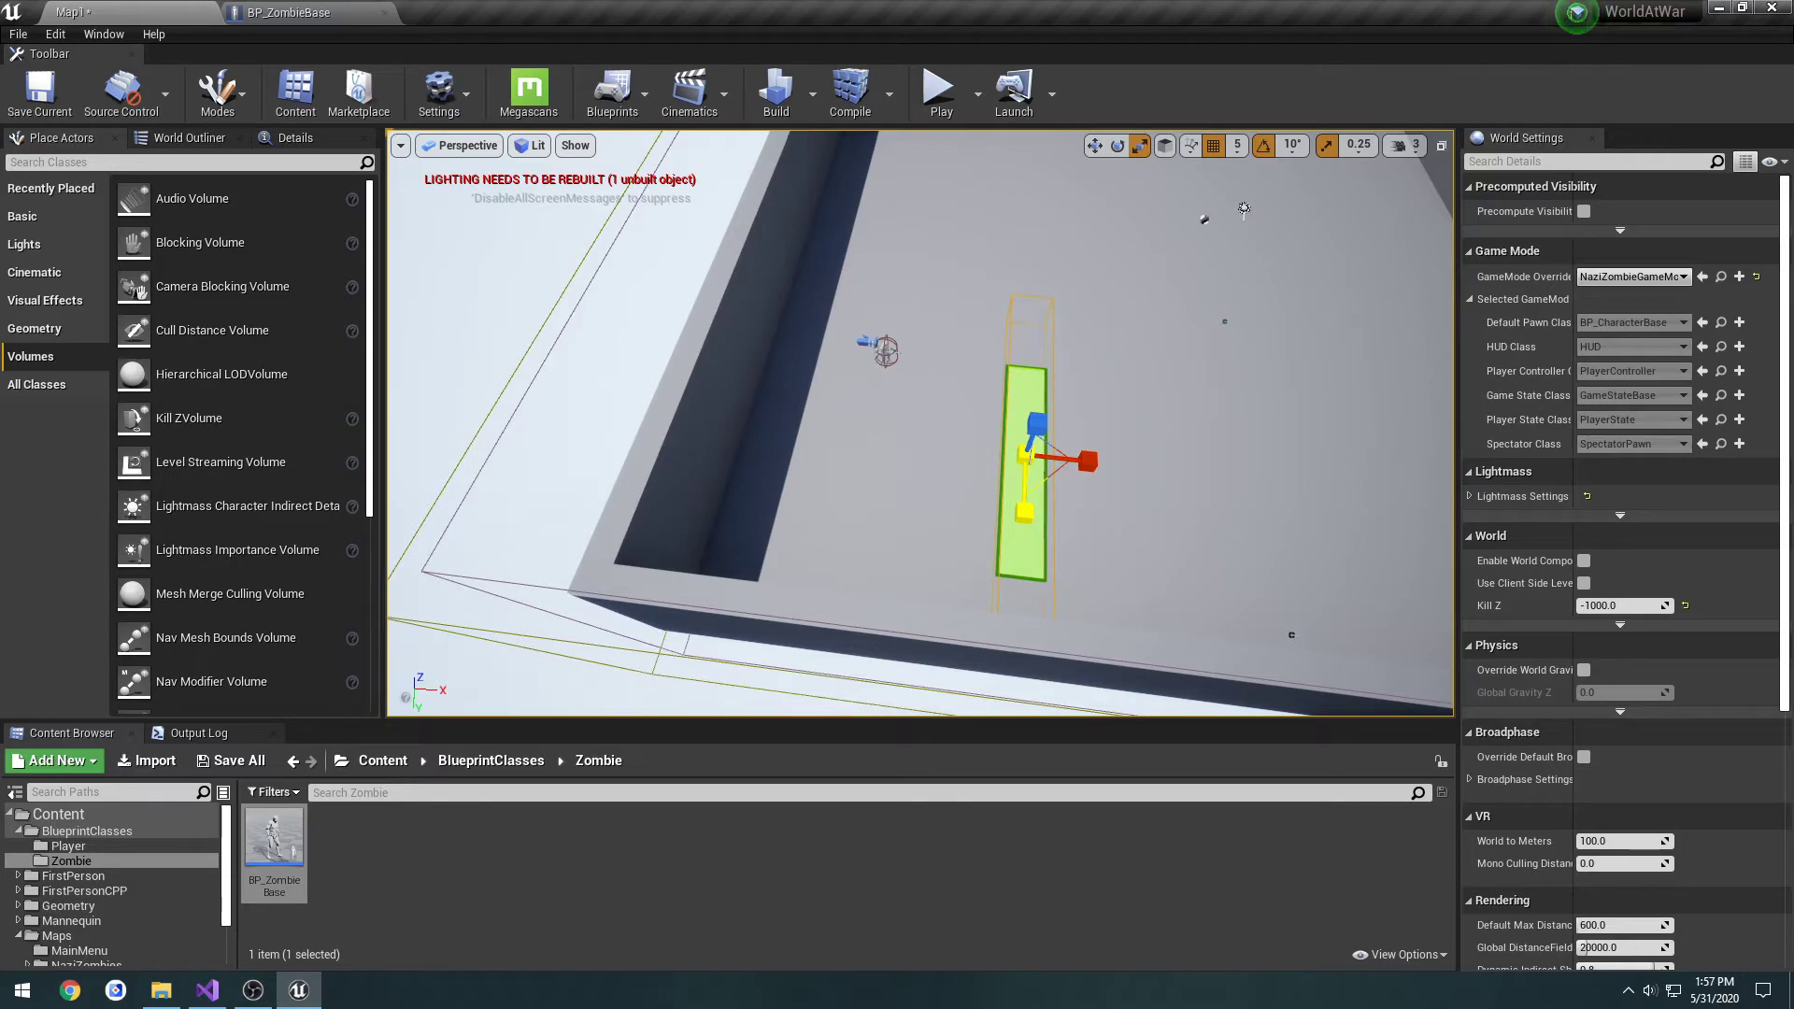
left_click_drag(1087, 460, 1289, 468)
key("w")
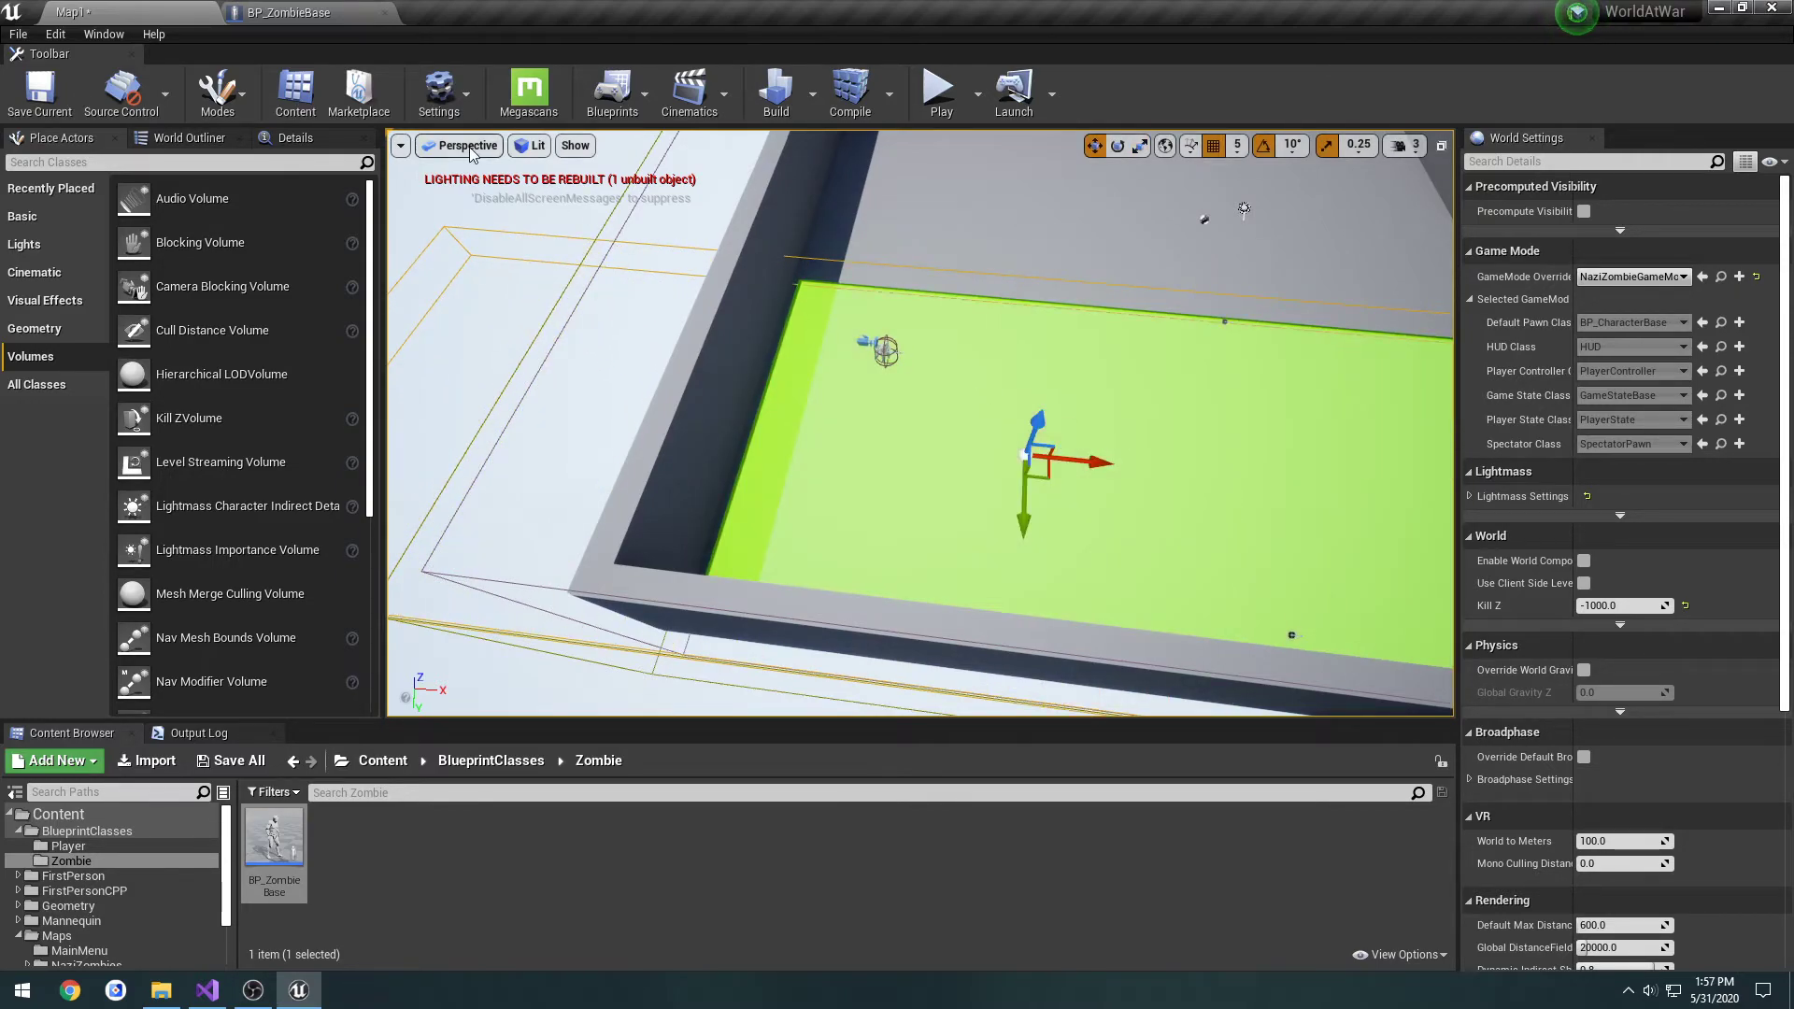
- In Top view, move and scale the volume to about 19.5 × 19.25 × 1.0 so it covers the floor
left_click(462, 145)
left_click(463, 211)
scroll(939, 378, "down", 5)
scroll(958, 412, "down", 2)
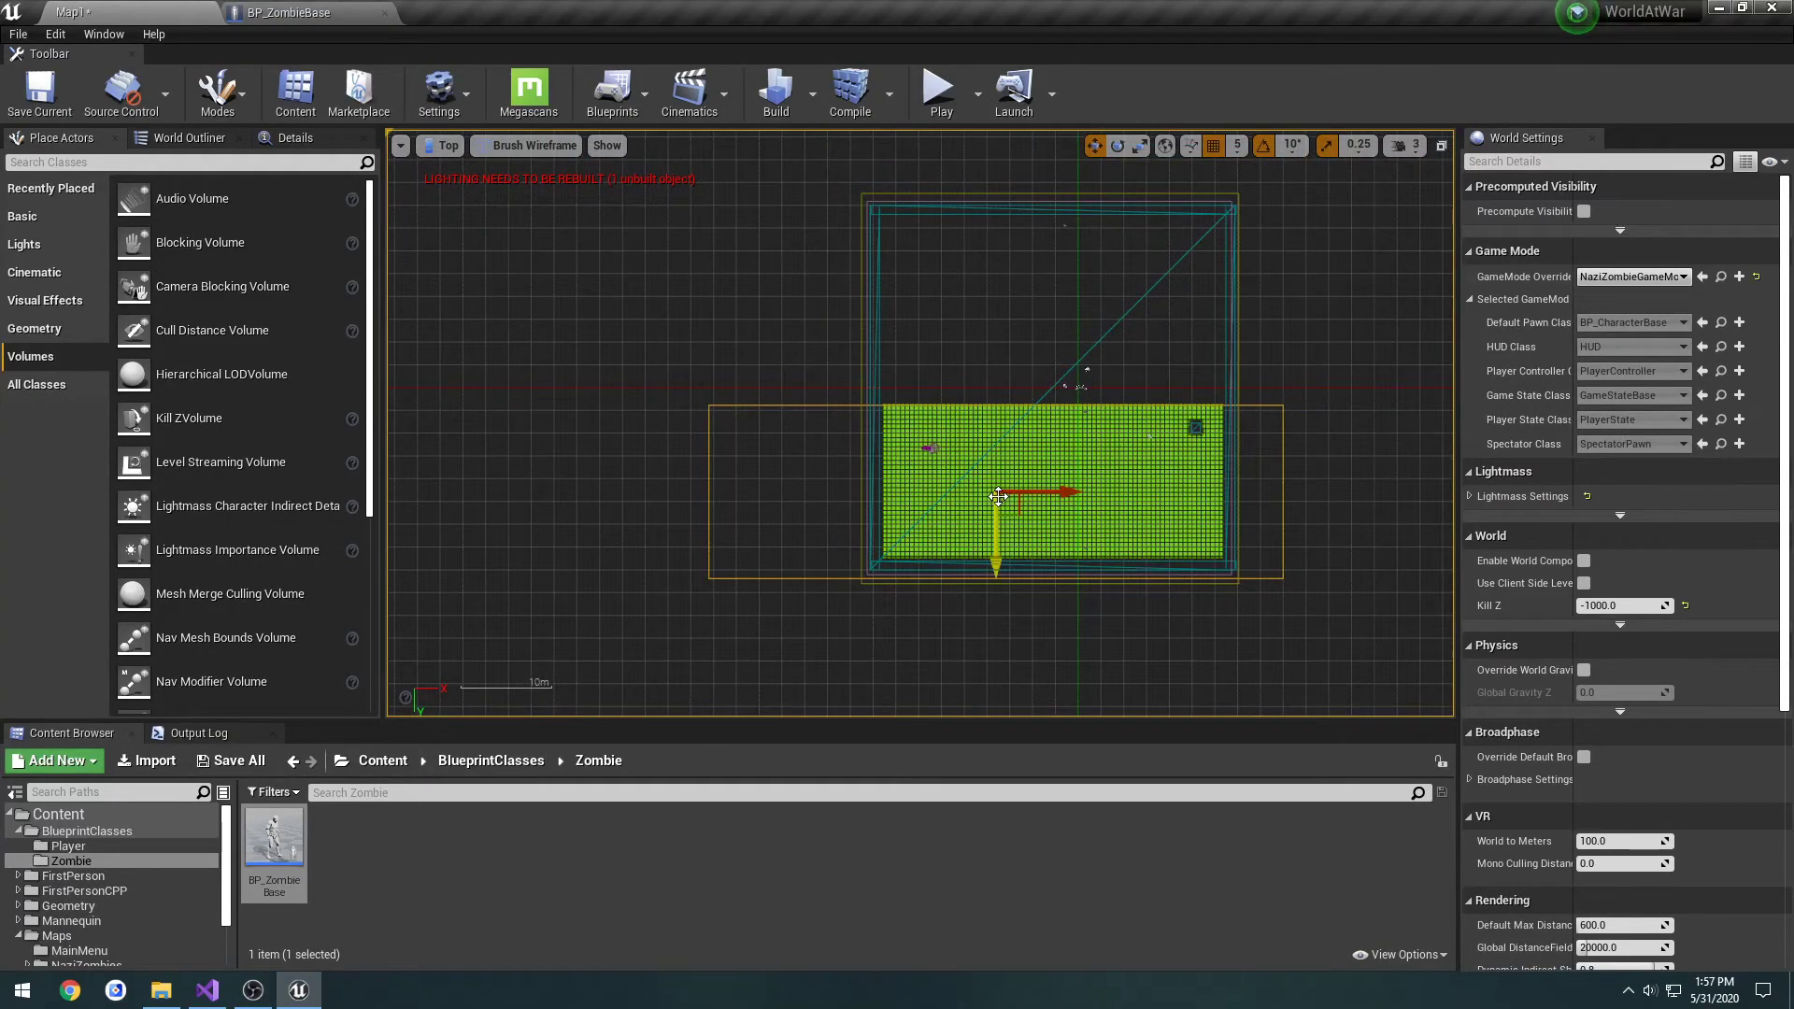
left_click_drag(997, 495, 996, 580)
key("r")
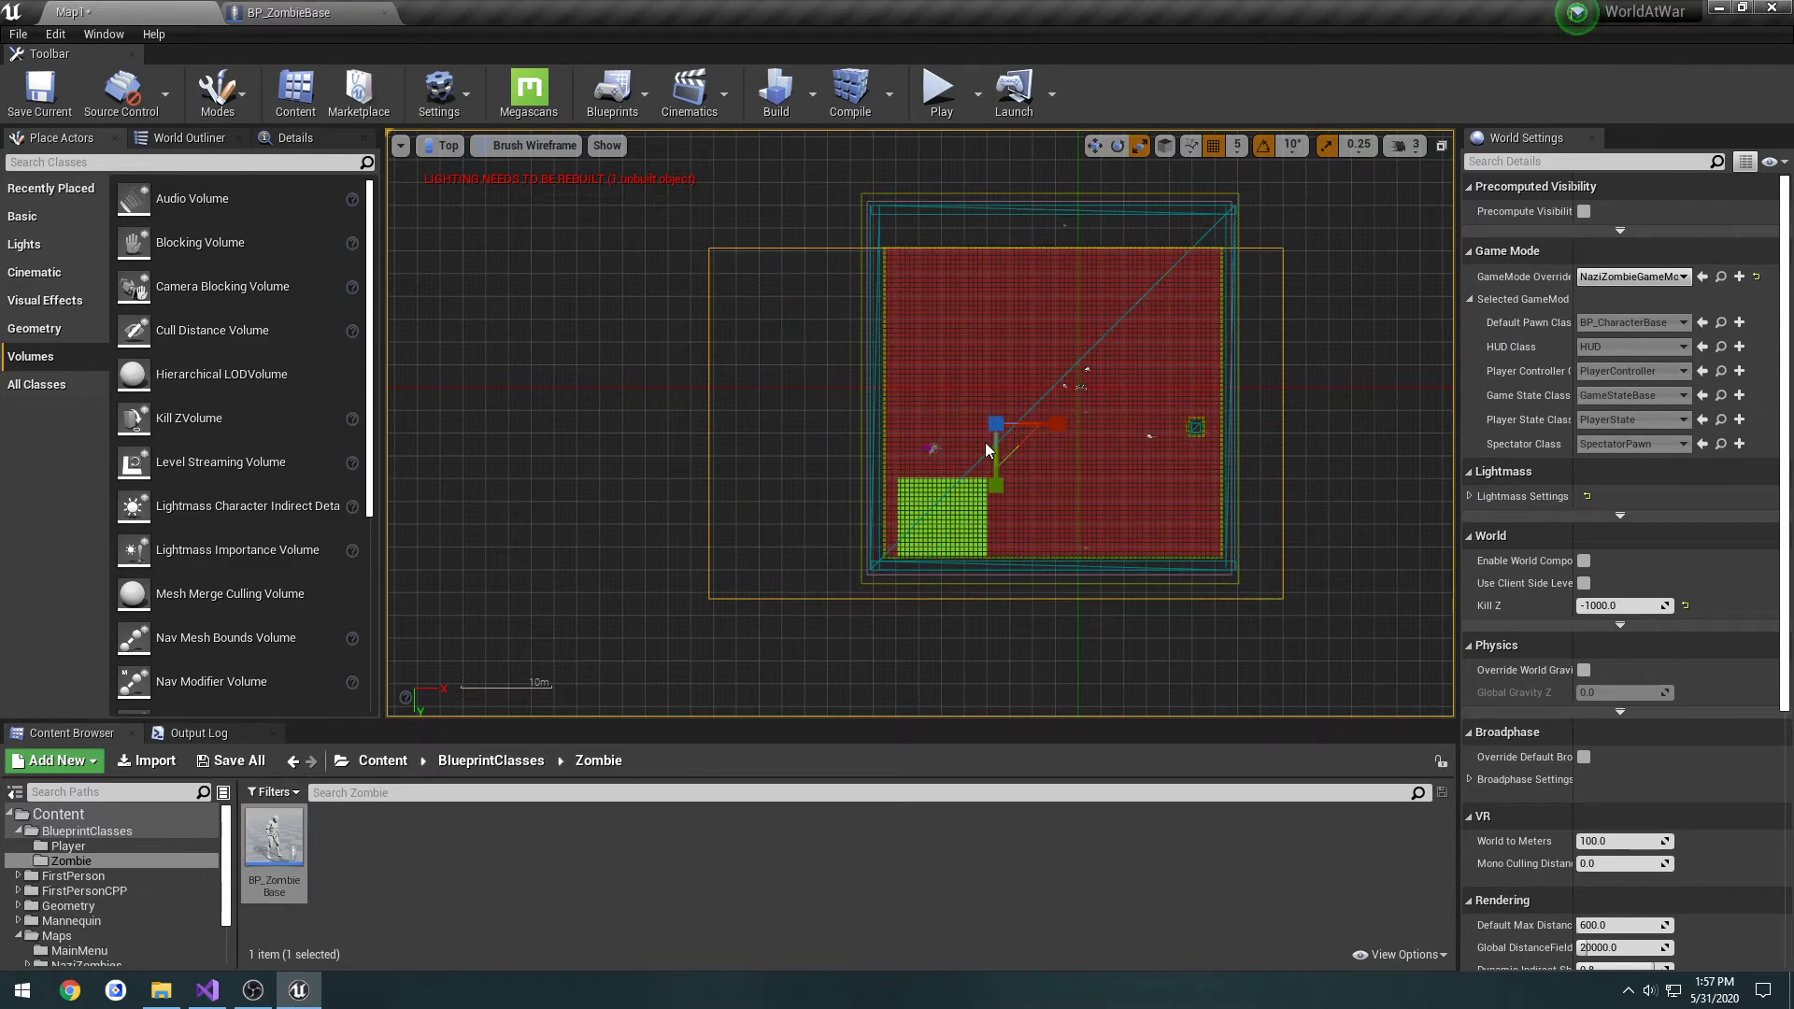
key("w")
left_click_drag(991, 448, 1108, 378)
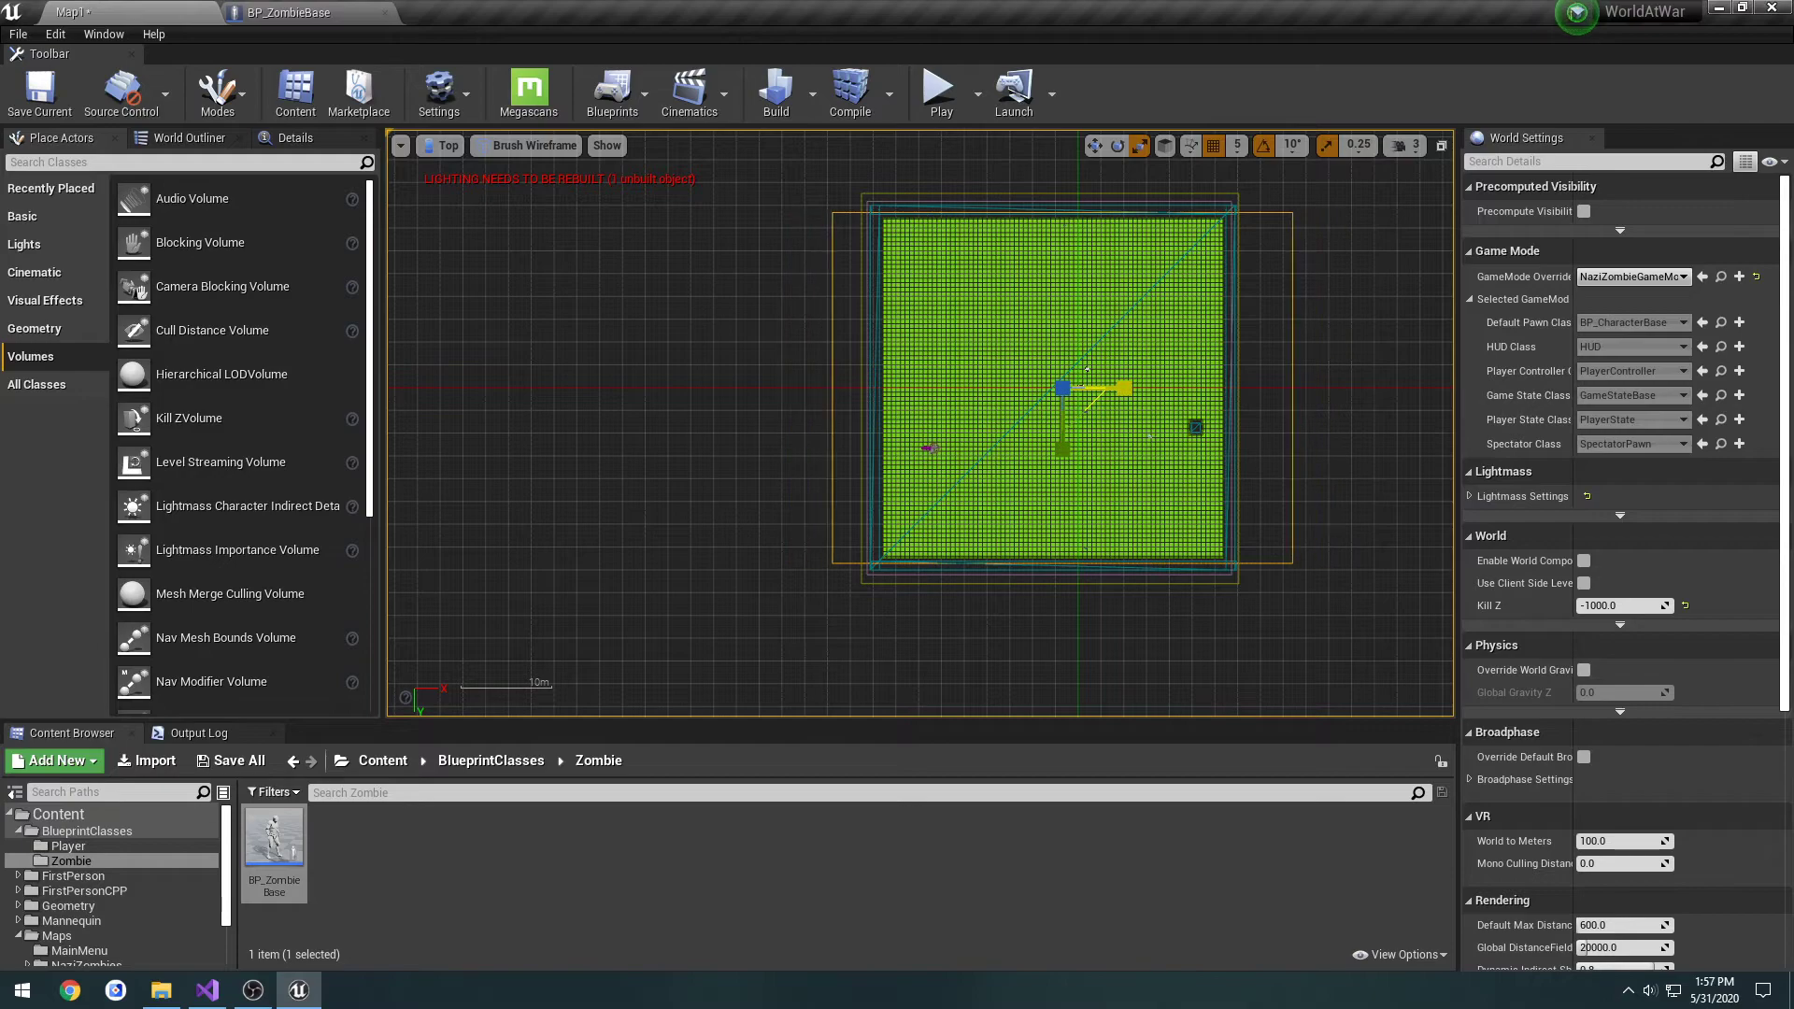
key("w")
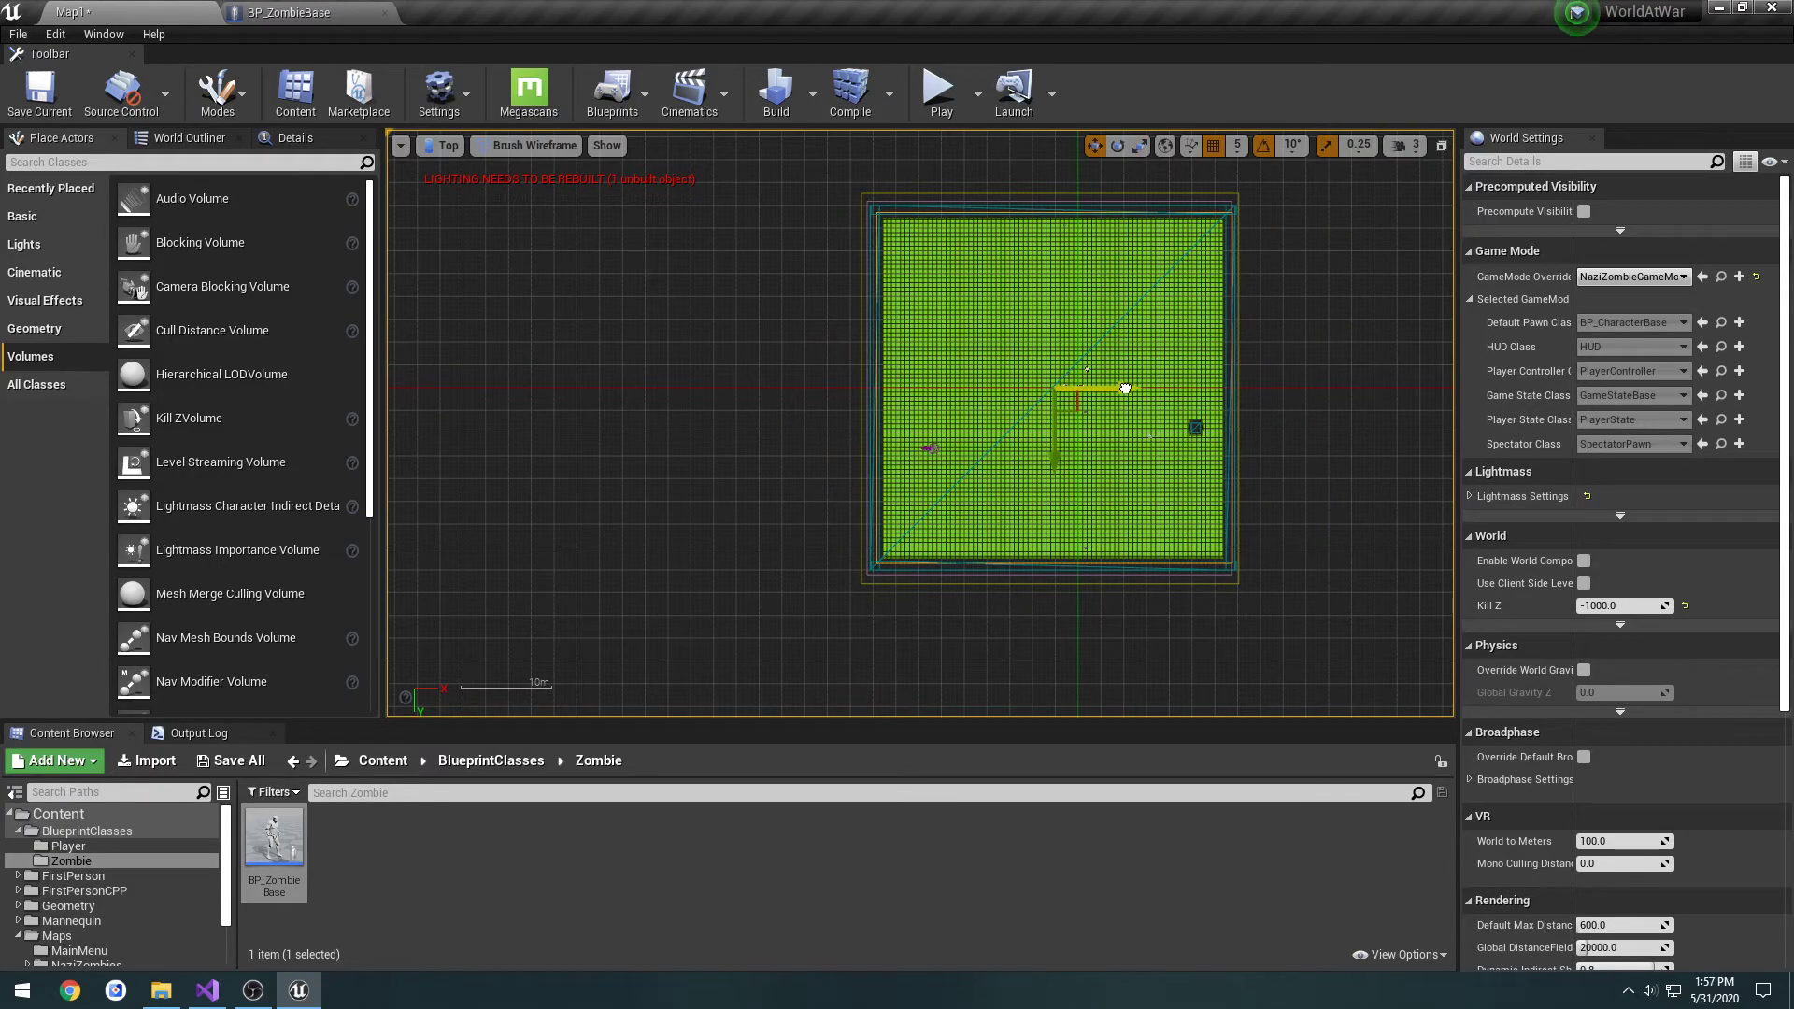
- Back in perspective view, check the floor coverage and show the NavMeshBoundsVolume's Details
left_click(442, 145)
left_click(446, 174)
right_click_drag(920, 422, 682, 374)
key("w")
right_click_drag(869, 344, 858, 233)
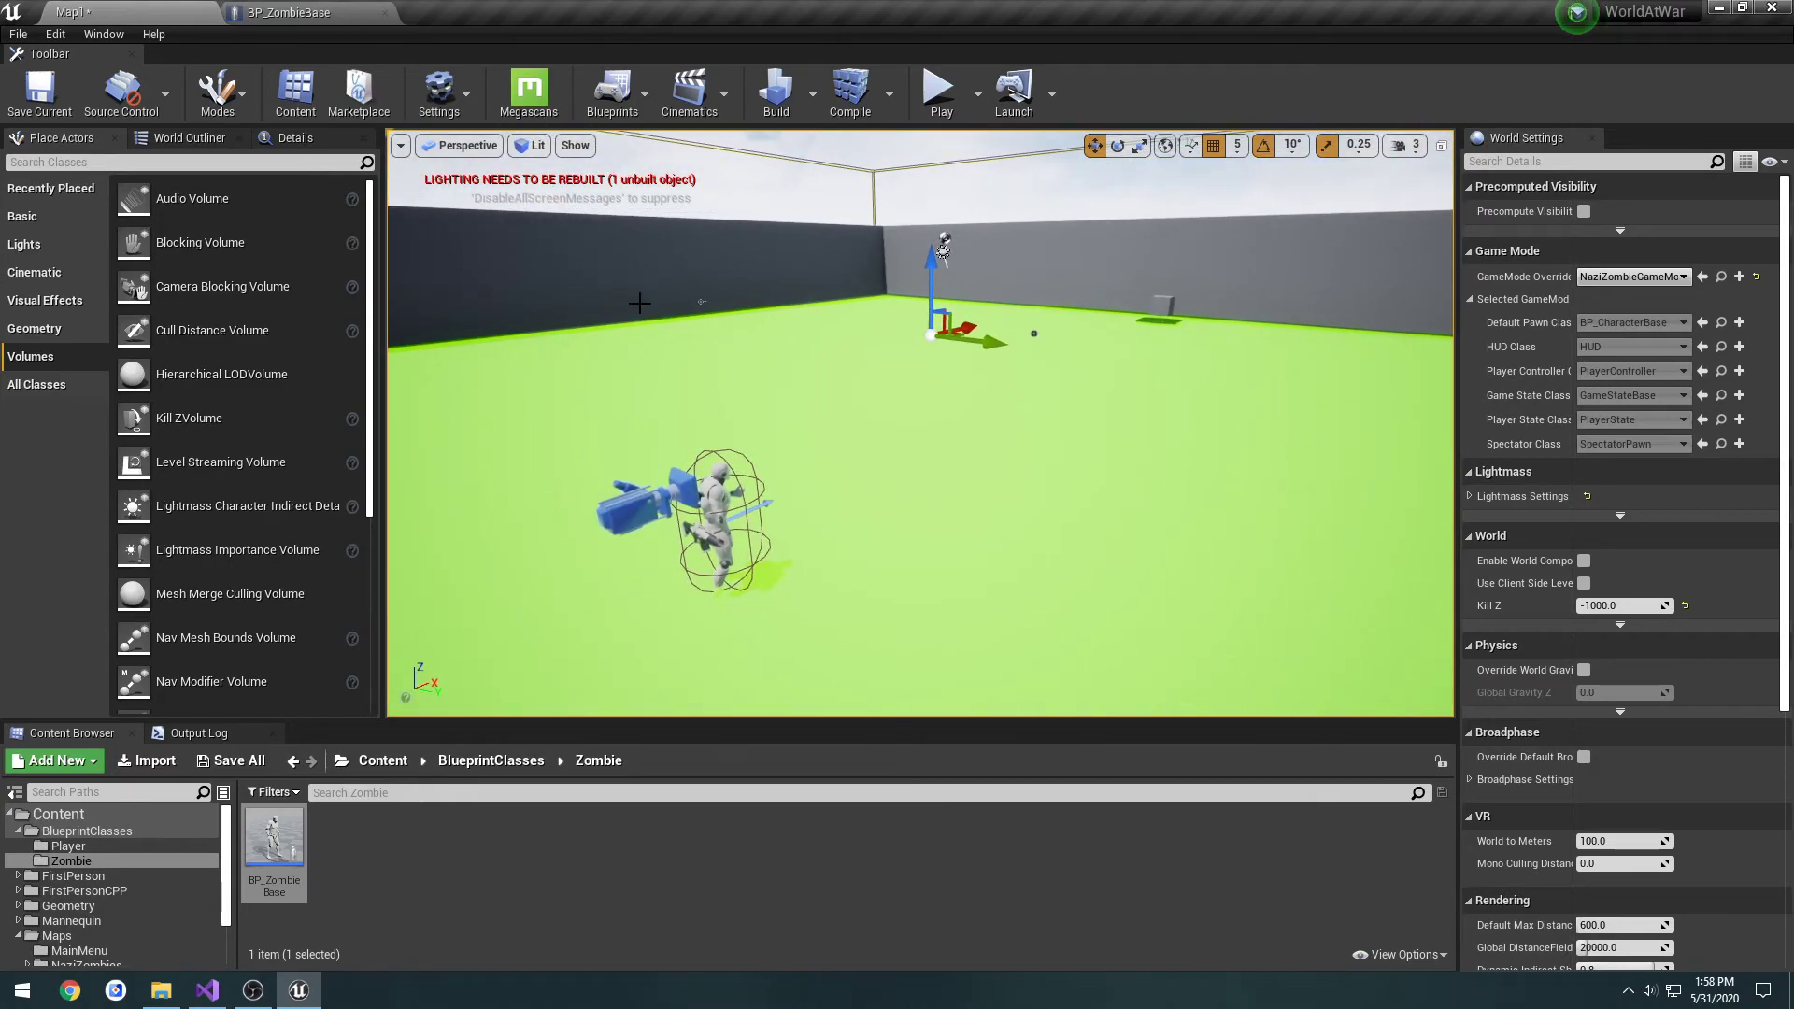
left_click(297, 137)
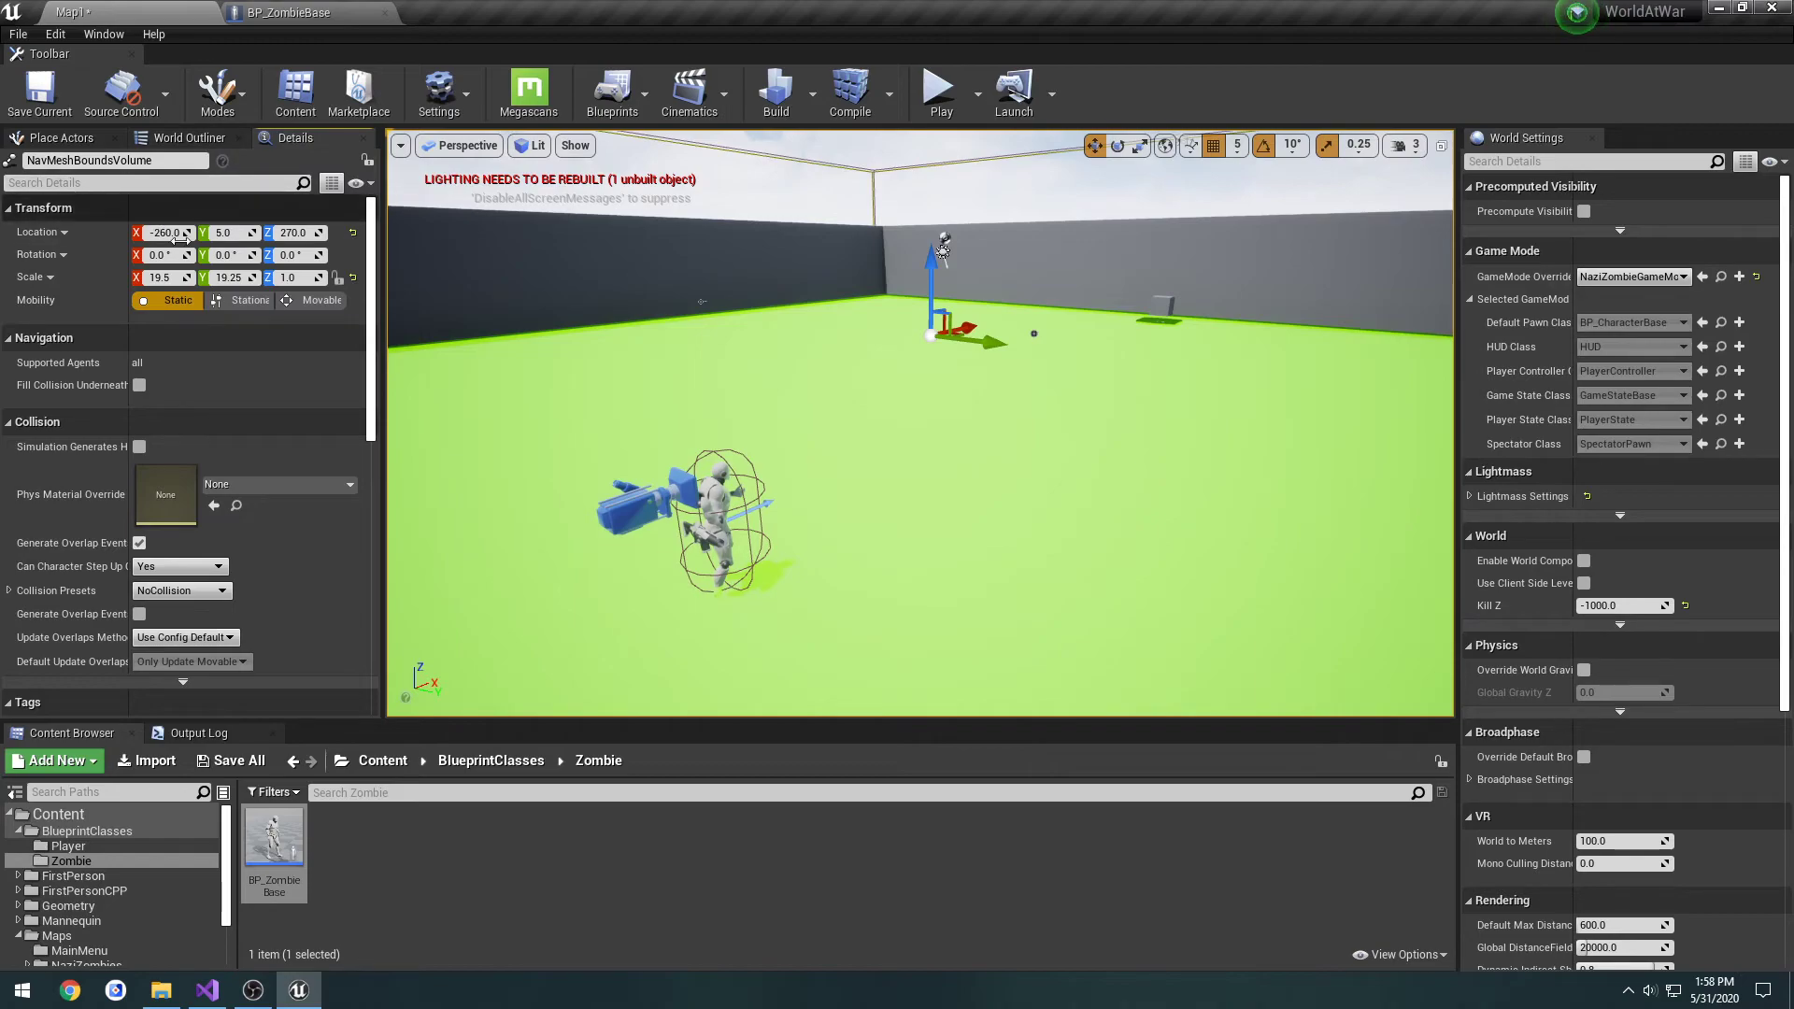
- Switch to BP_ZombieBase and scroll through the Mesh component's Details
left_click(289, 12)
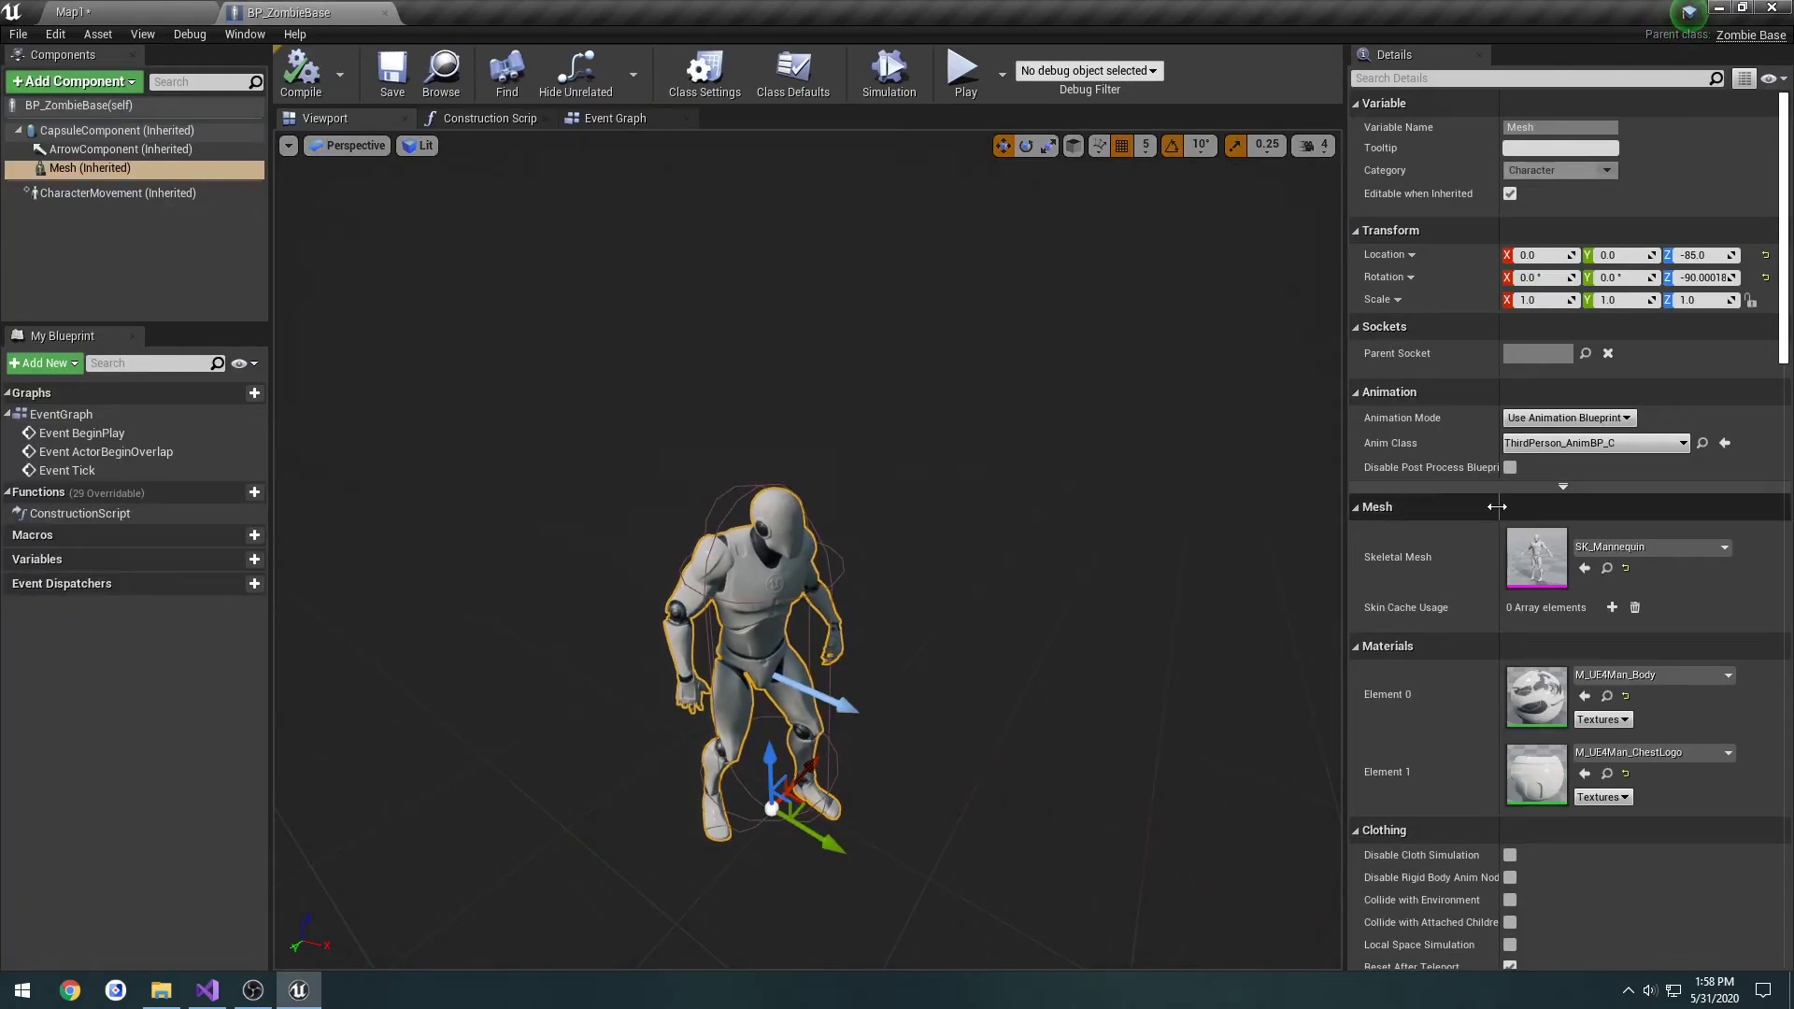
scroll(1464, 712, "down", 4)
scroll(1465, 708, "down", 13)
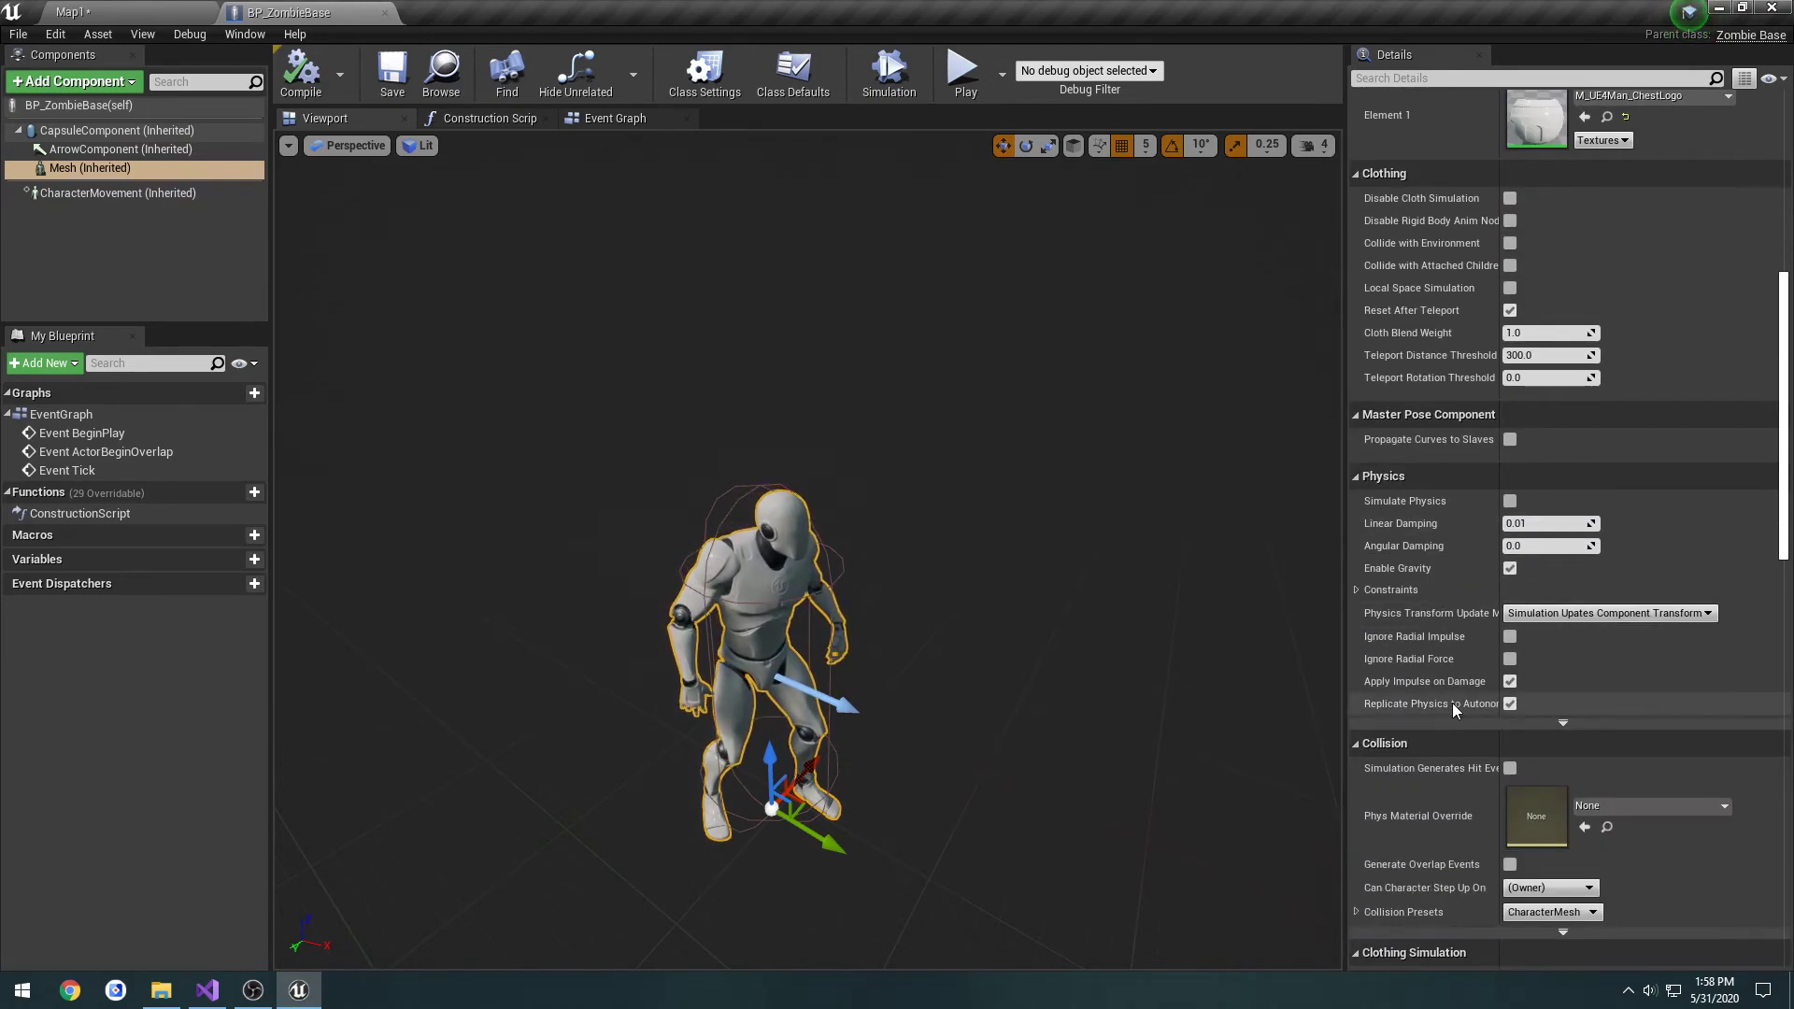
scroll(1450, 704, "down", 8)
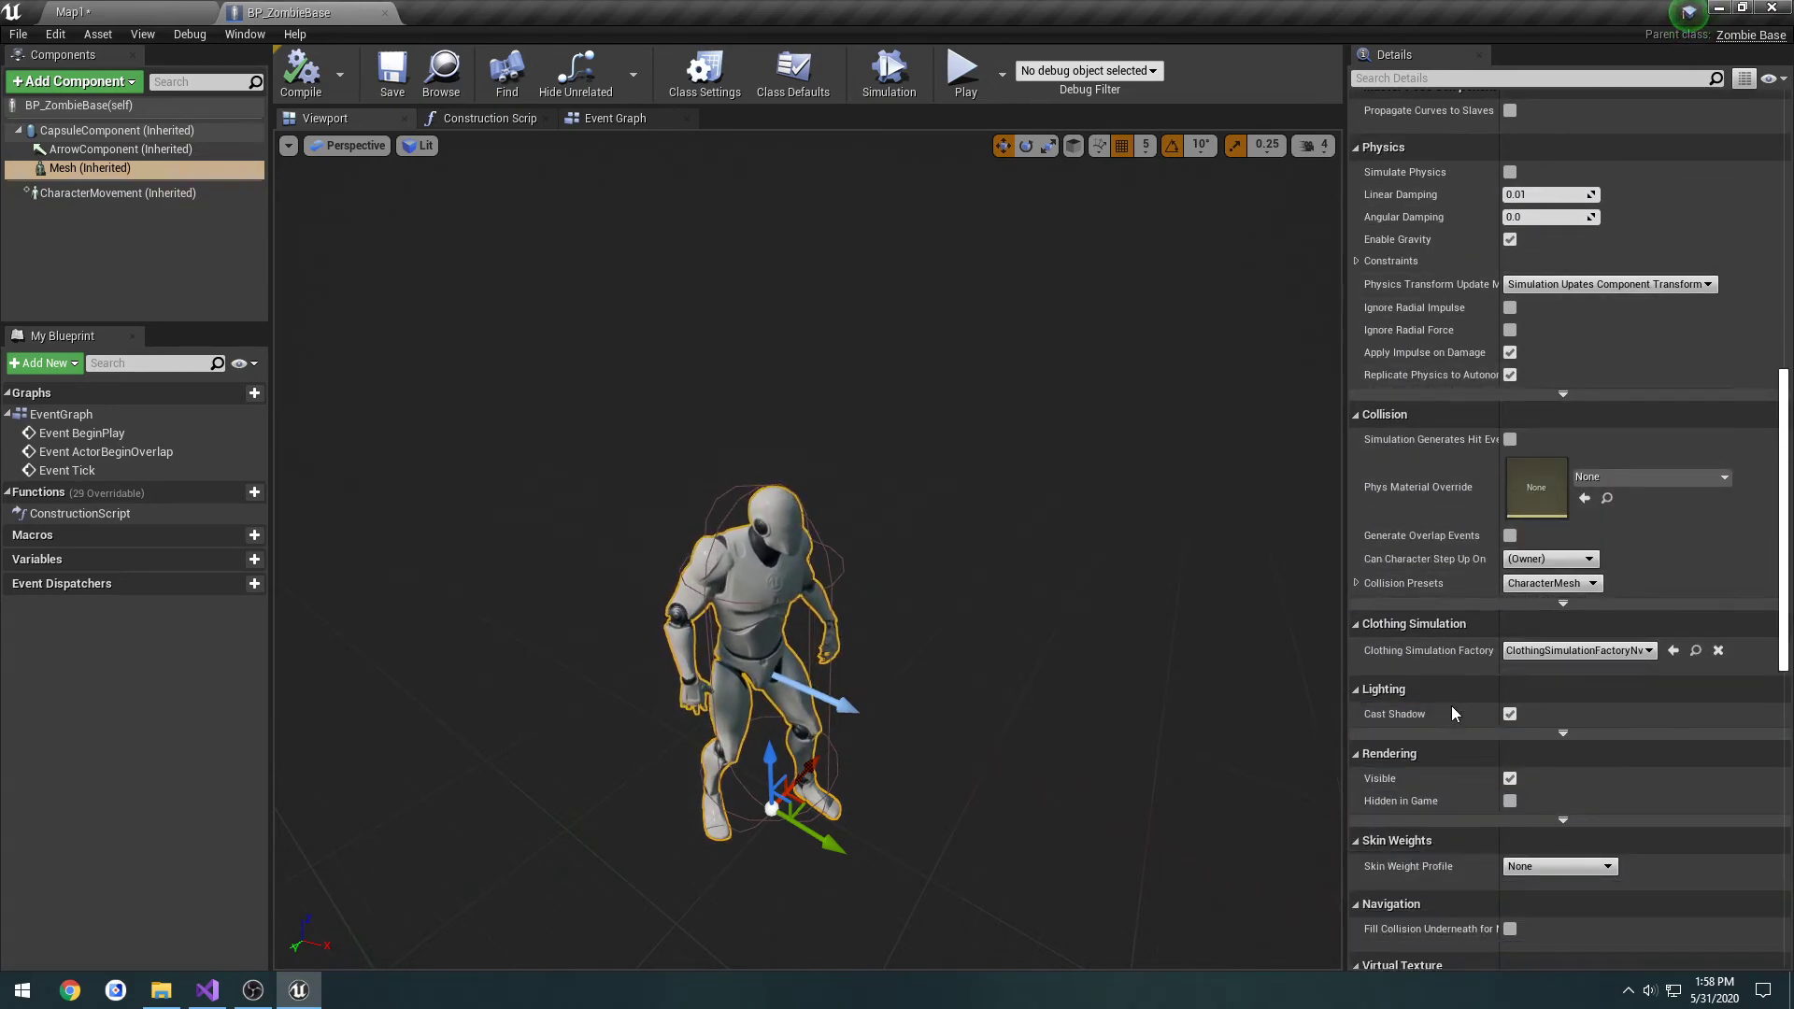
scroll(1450, 713, "down", 2)
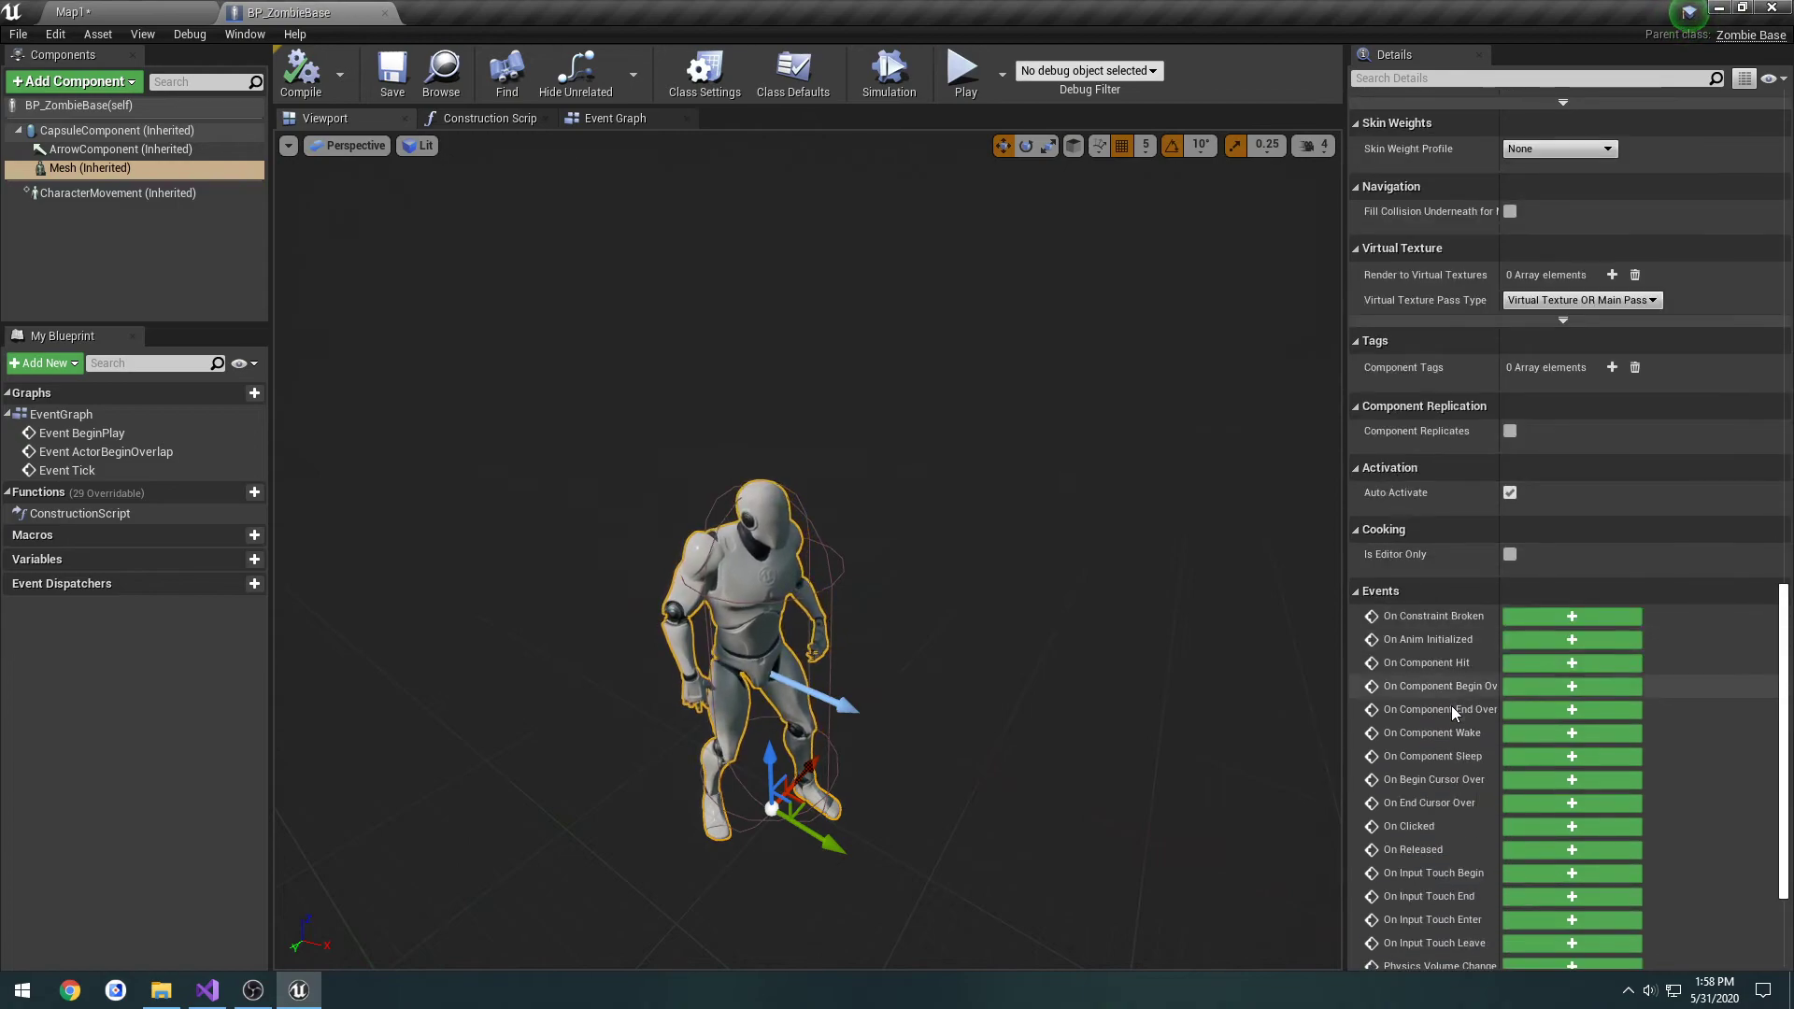
scroll(1454, 709, "down", 5)
scroll(1510, 451, "up", 7)
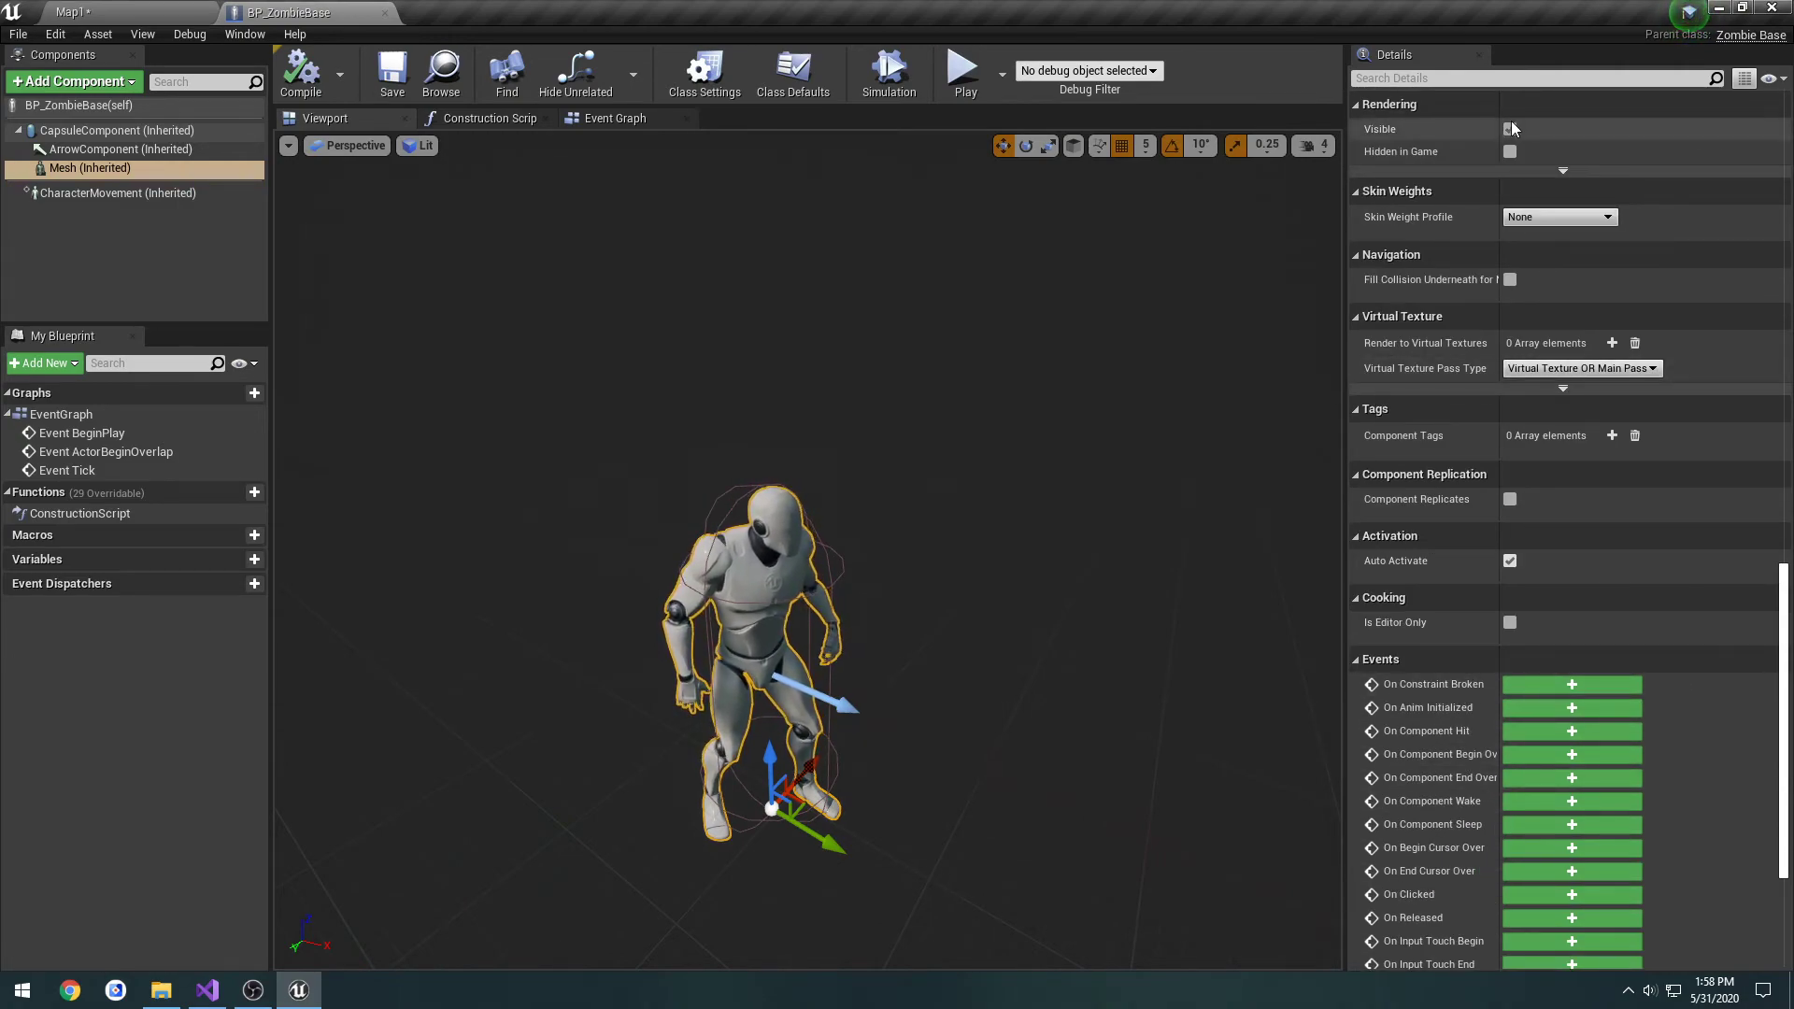
left_click(1484, 80)
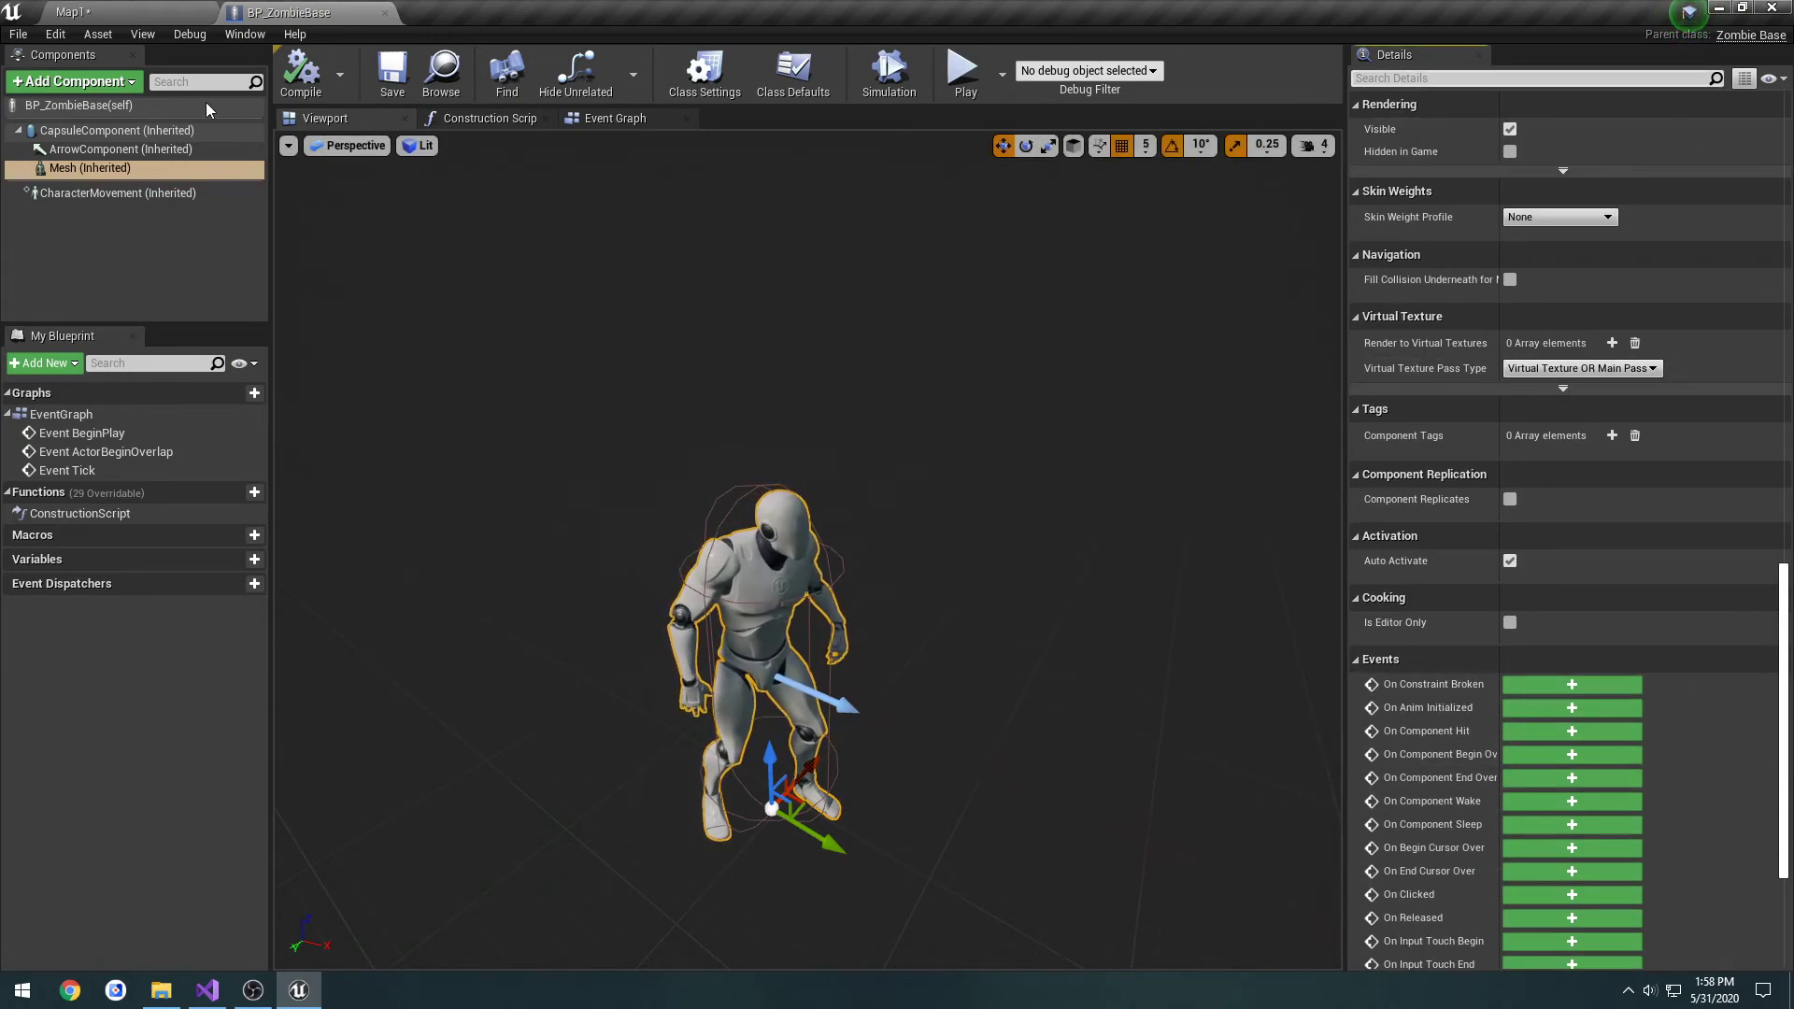
- In Class Defaults, confirm Auto Possess AI 'Placed in World' with AIController as the AI Controller Class
left_click(168, 105)
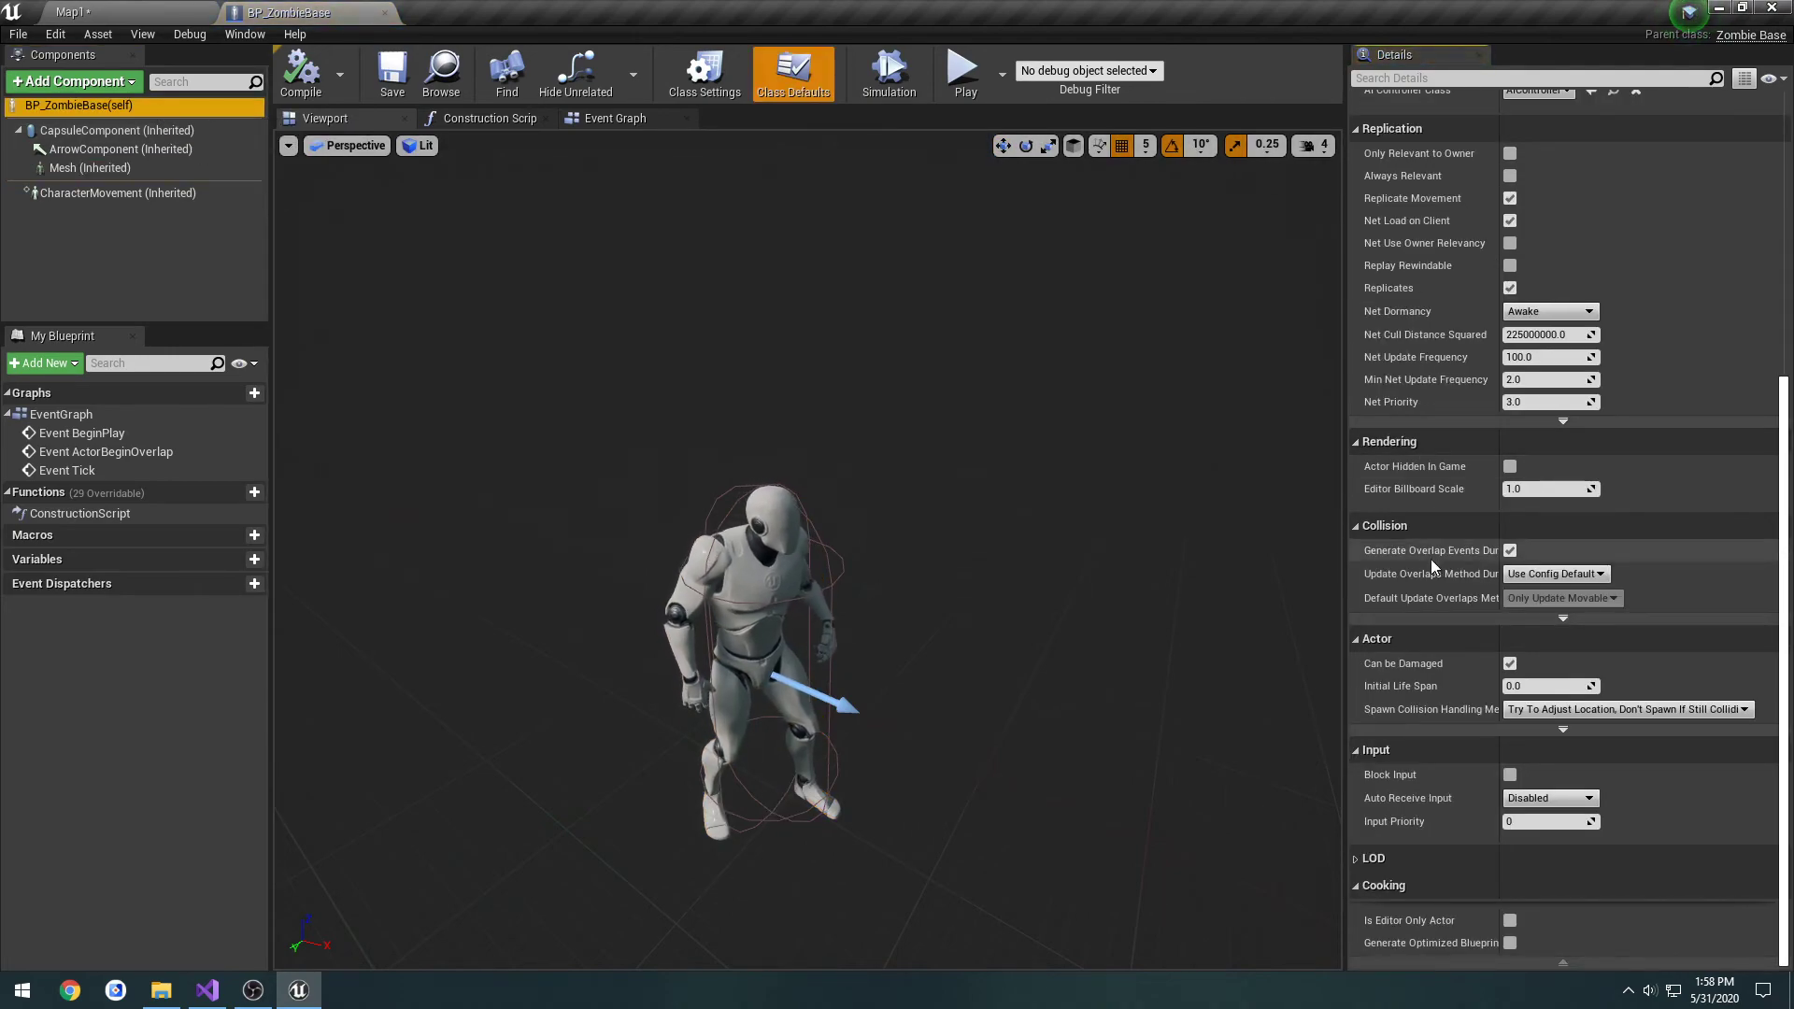
scroll(1444, 626, "up", 5)
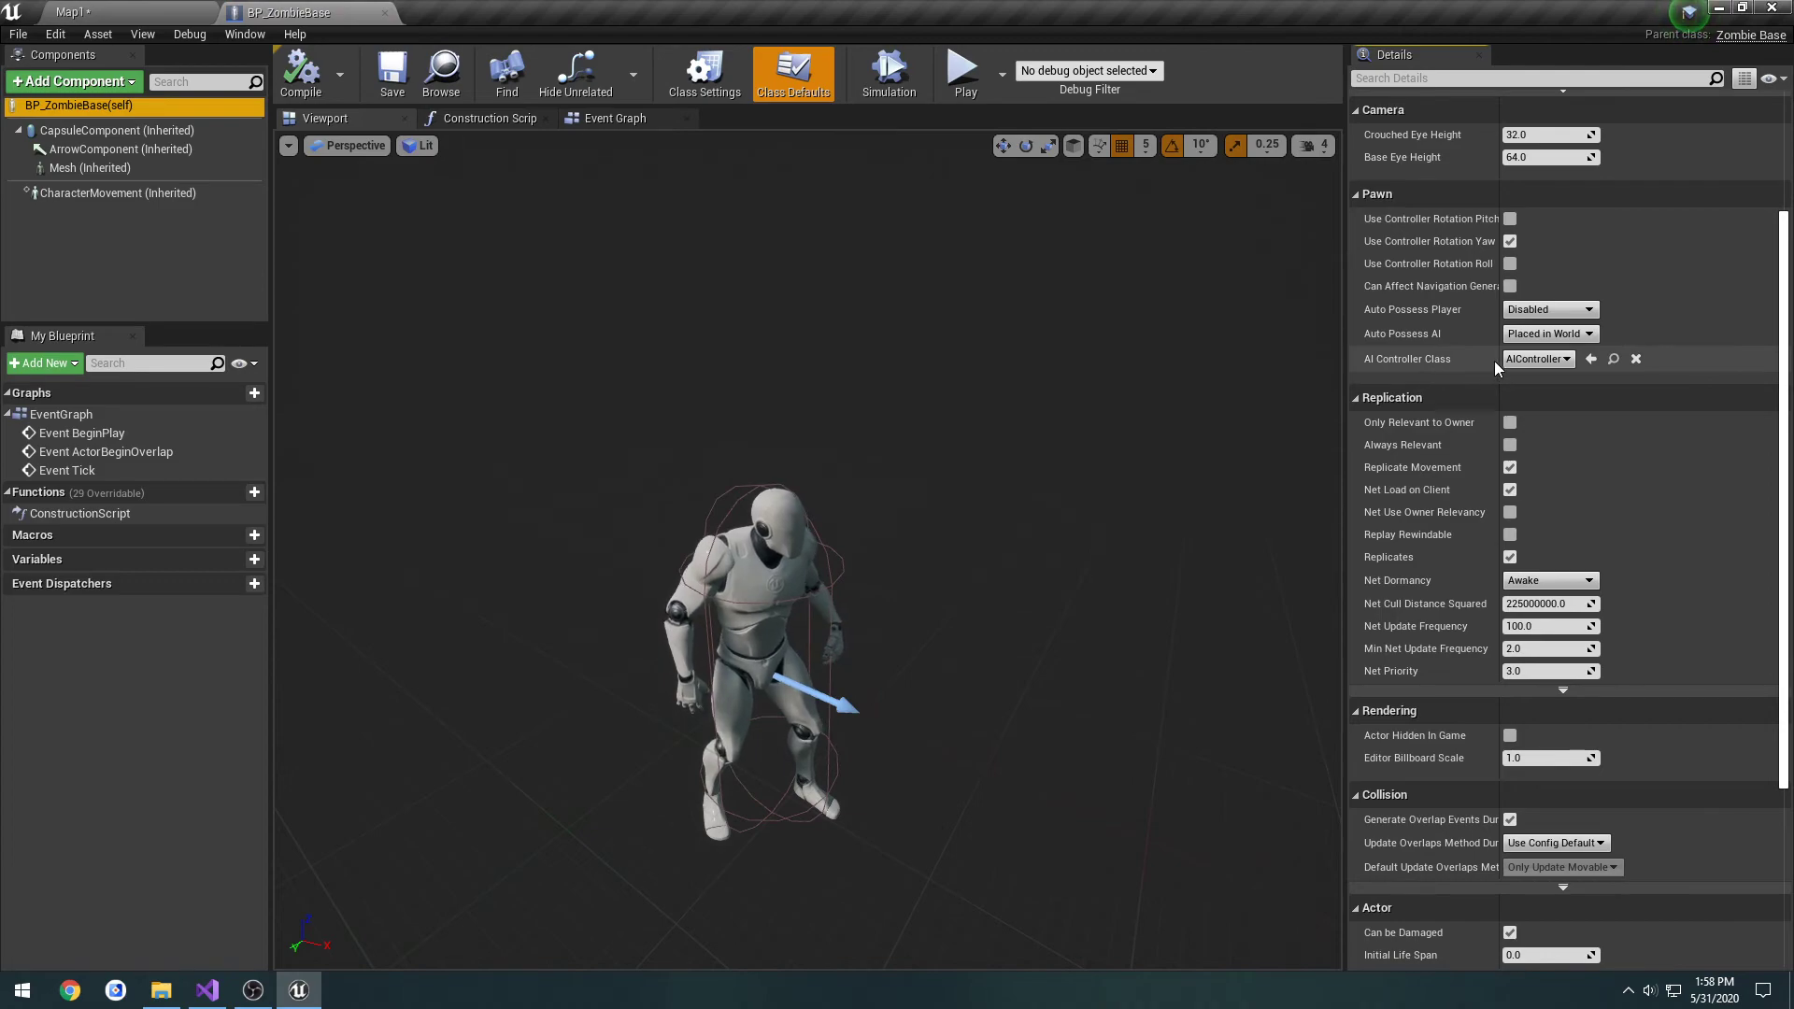
left_click(1557, 359)
left_click(1561, 359)
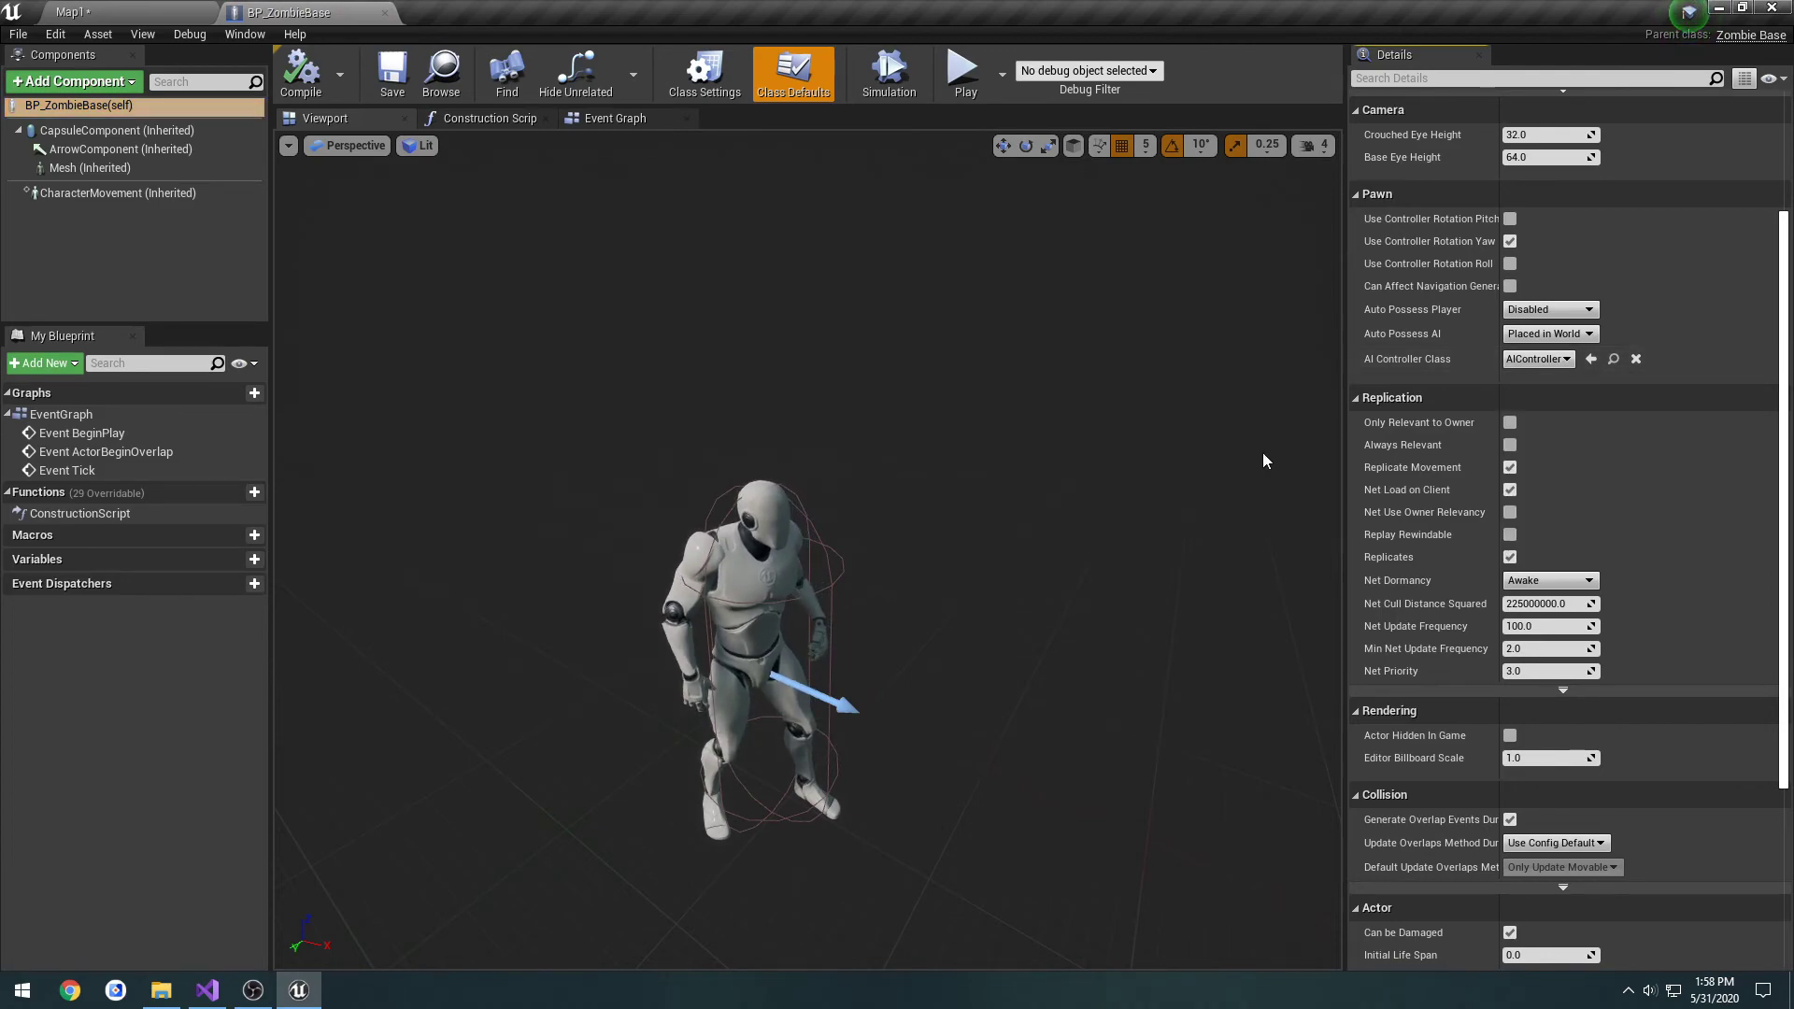
scroll(1489, 431, "up", 3)
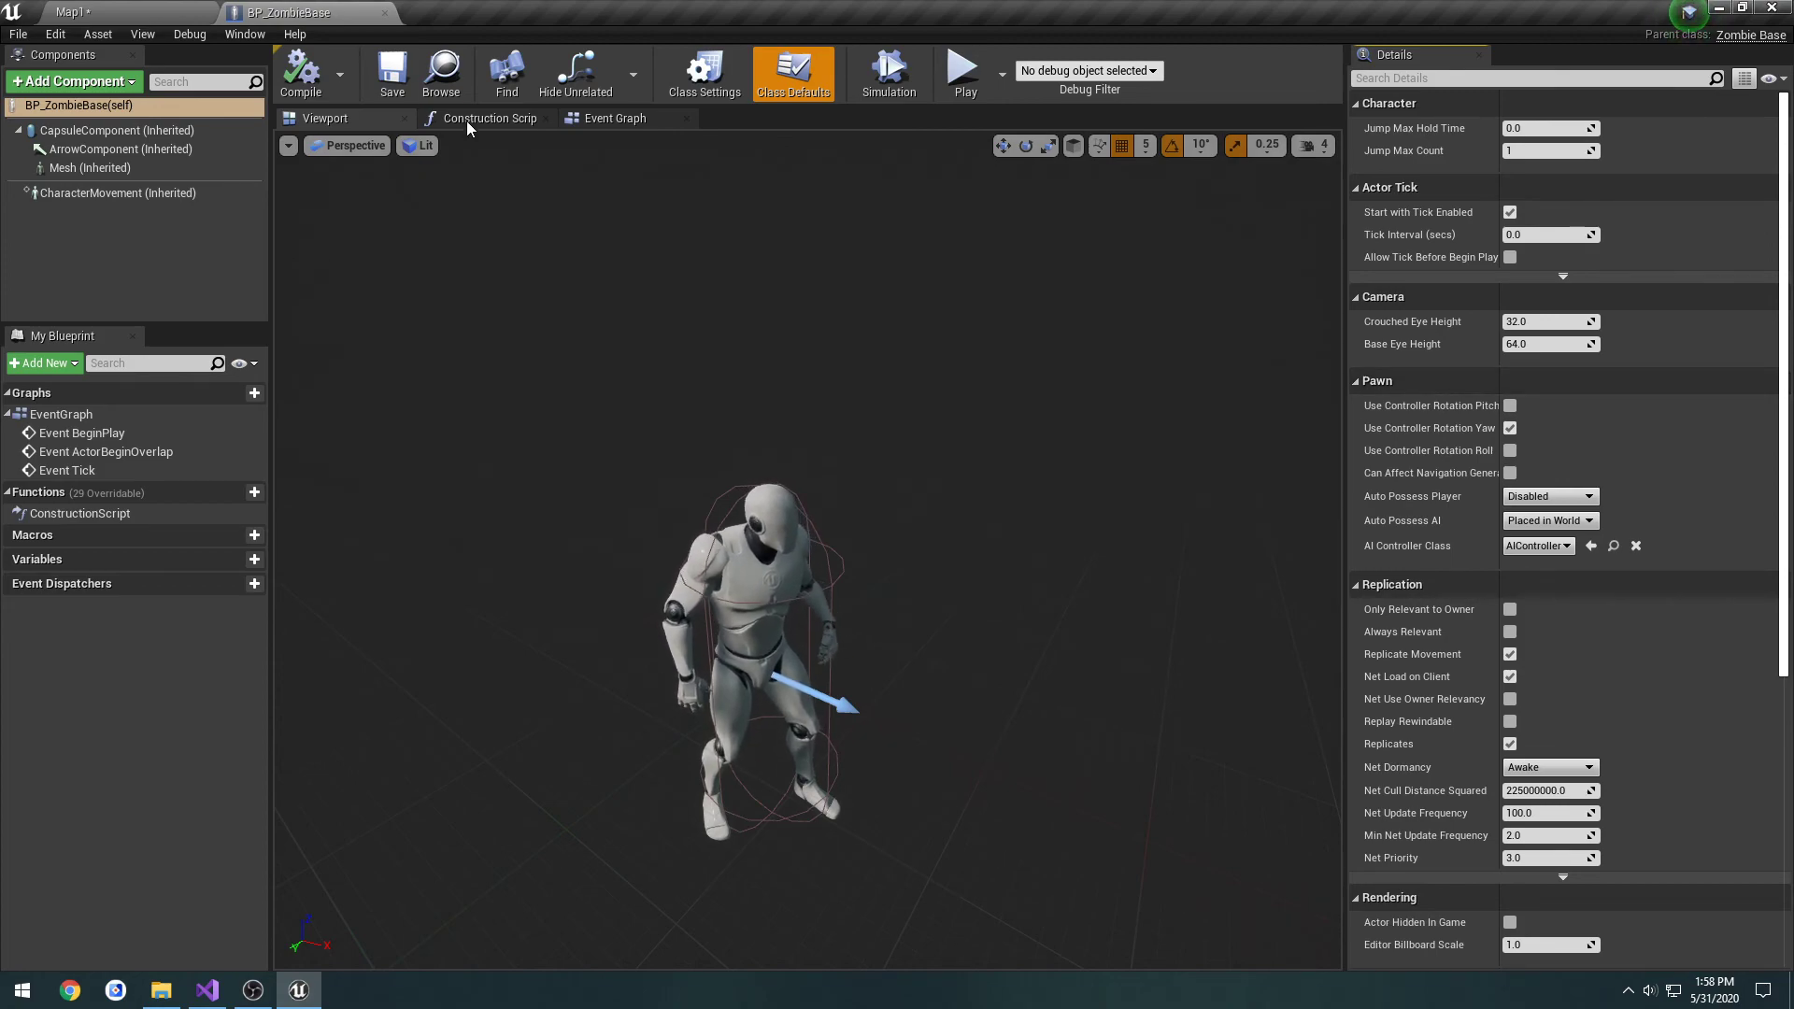
- Close the BP_ZombieBase editor, select the floor and show the green navigation overlay around the zombie
left_click(384, 12)
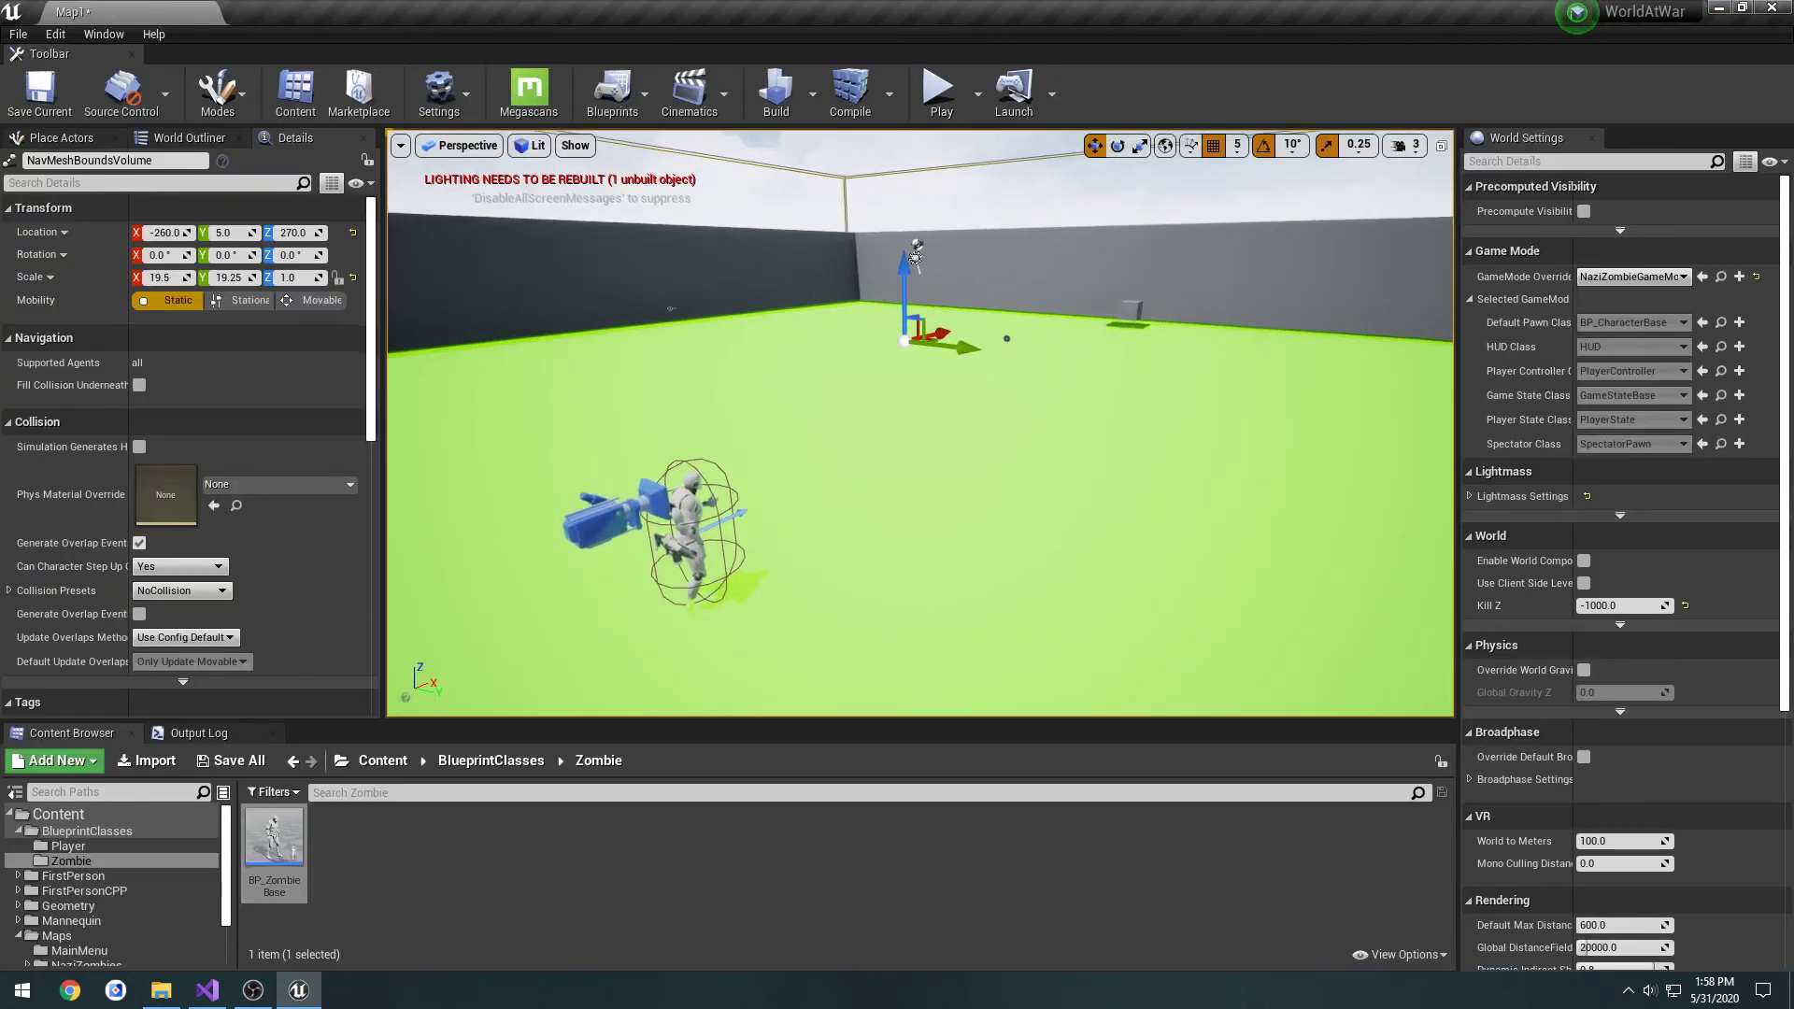
right_click_drag(854, 313, 955, 276)
left_click(949, 277)
left_click(971, 430)
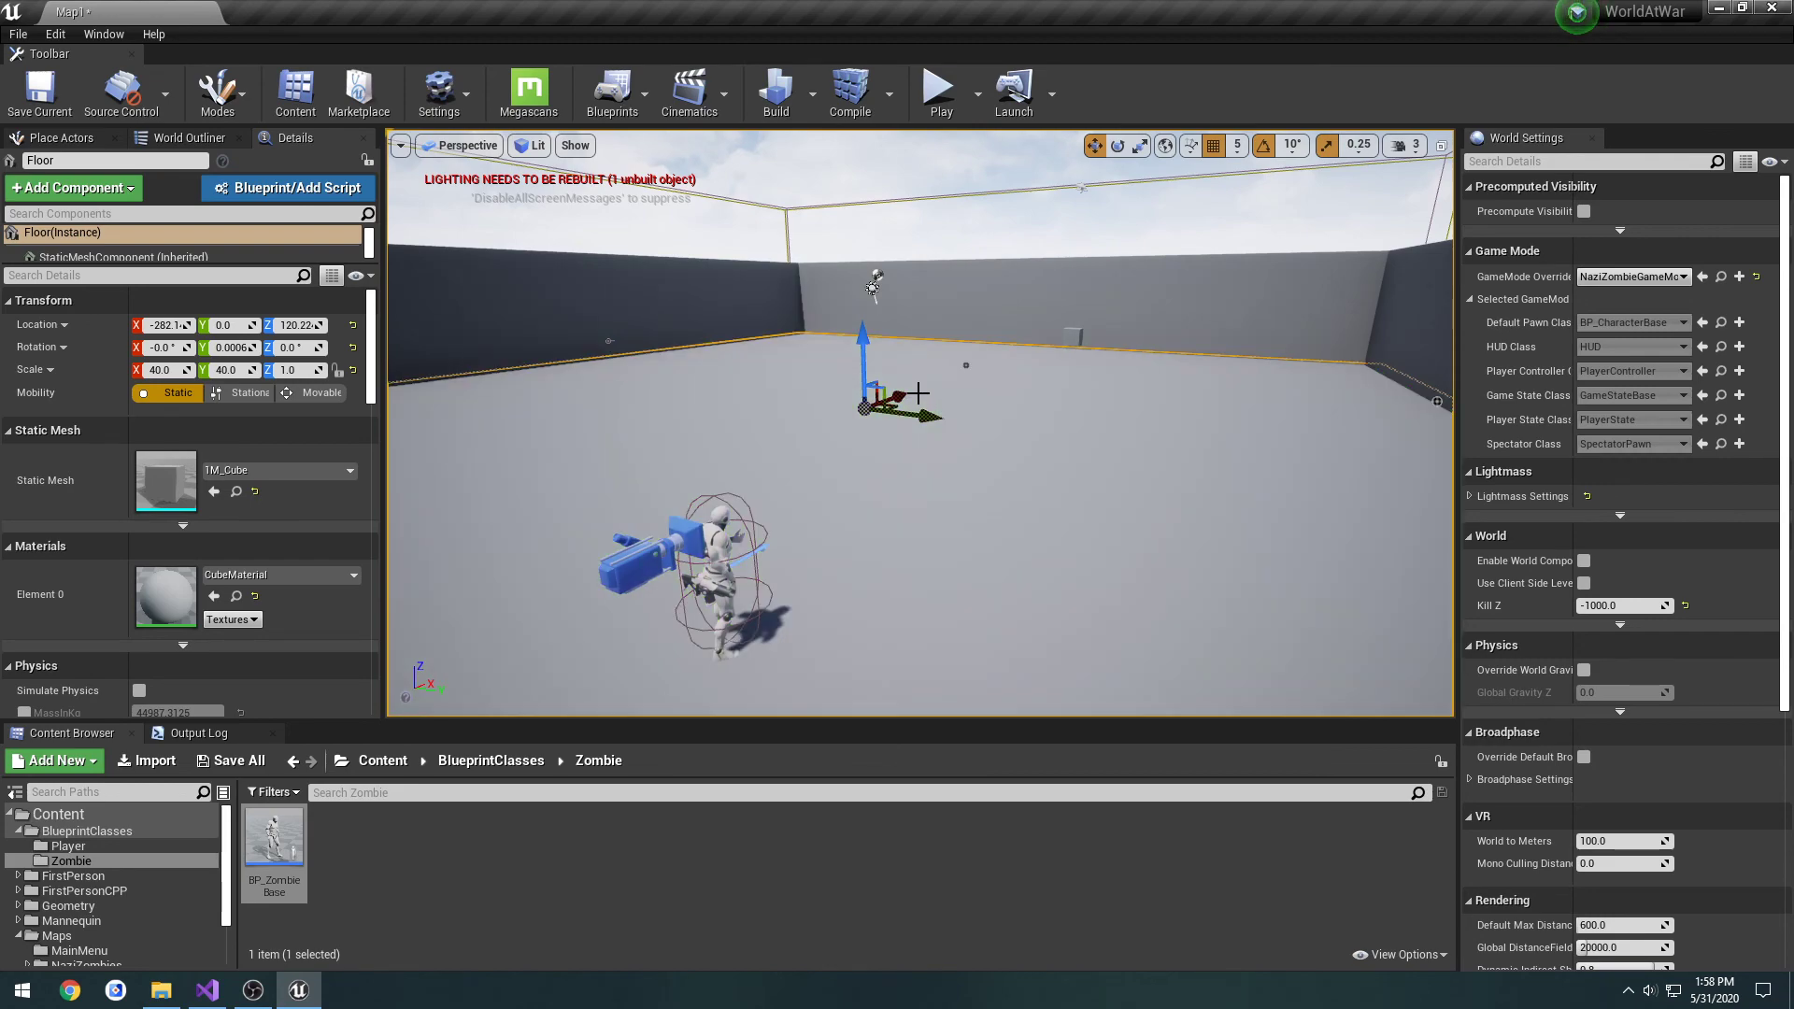
right_click_drag(919, 393, 911, 323)
key("p")
key("w")
key("q")
right_click_drag(743, 369, 738, 388)
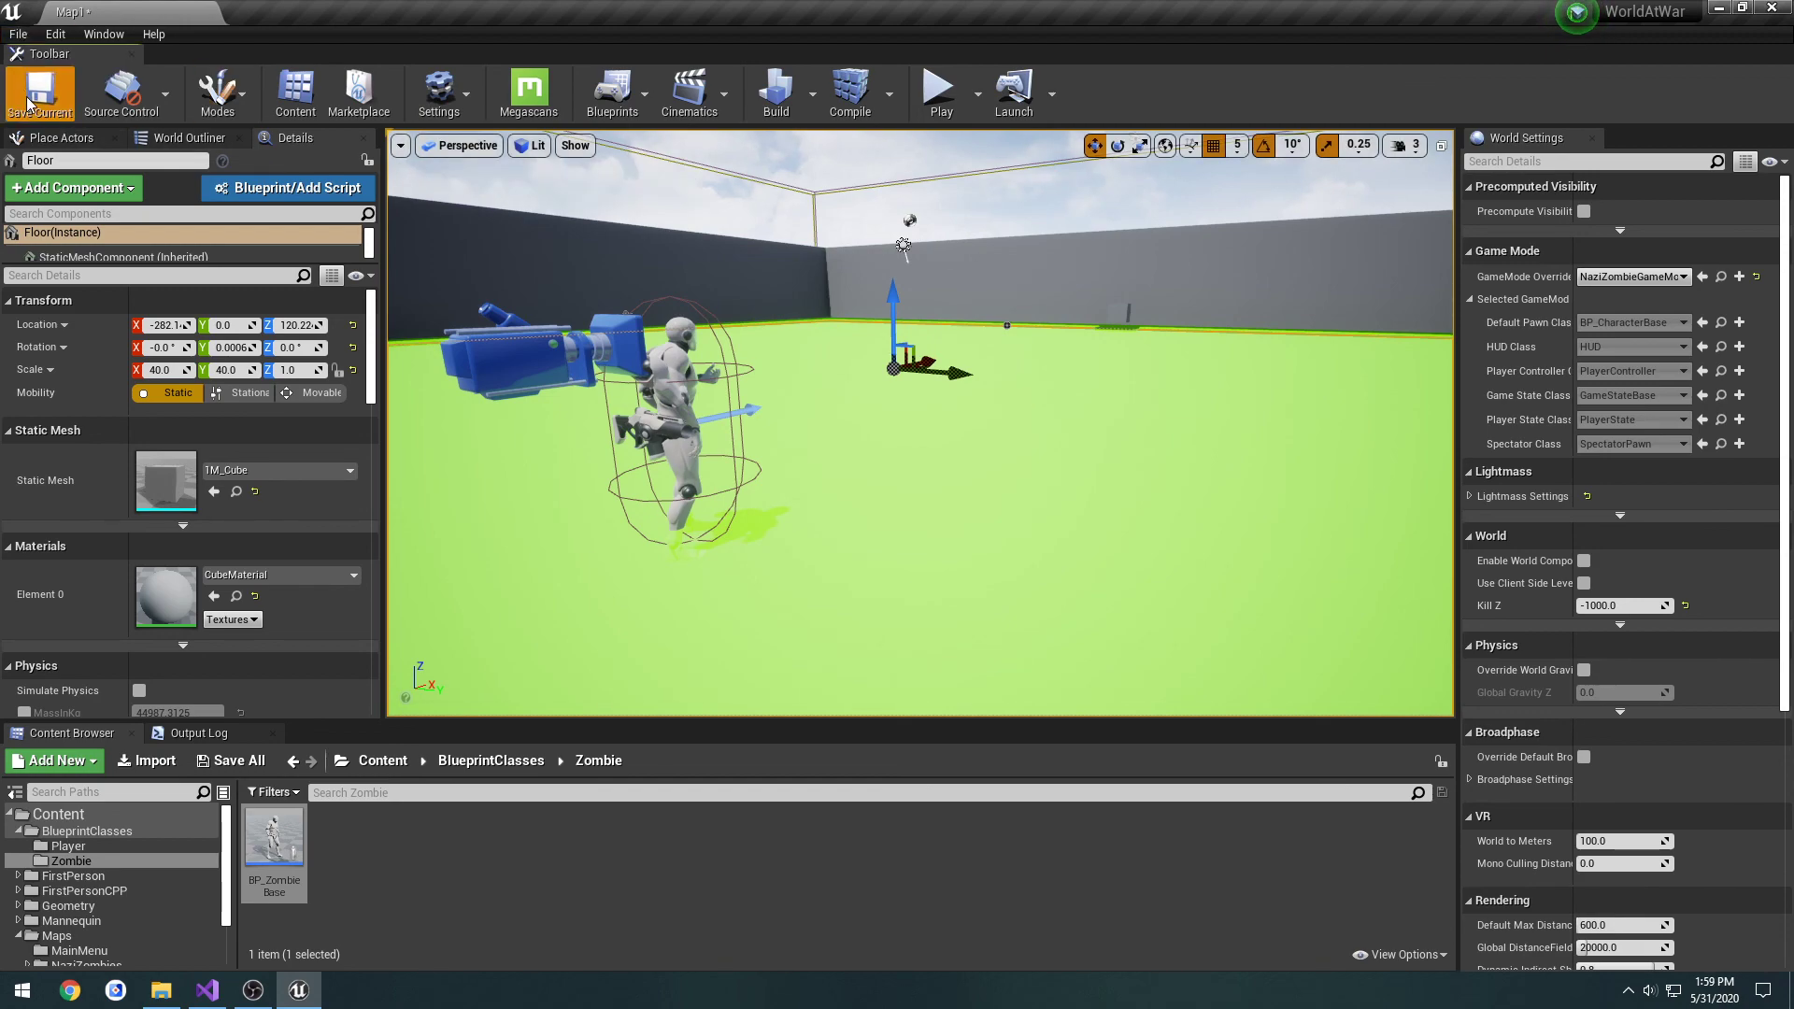
- Save Map1 with Ctrl+S, then use File > Save All for the remaining assets
key("ctrl+s")
left_click(19, 34)
left_click(101, 195)
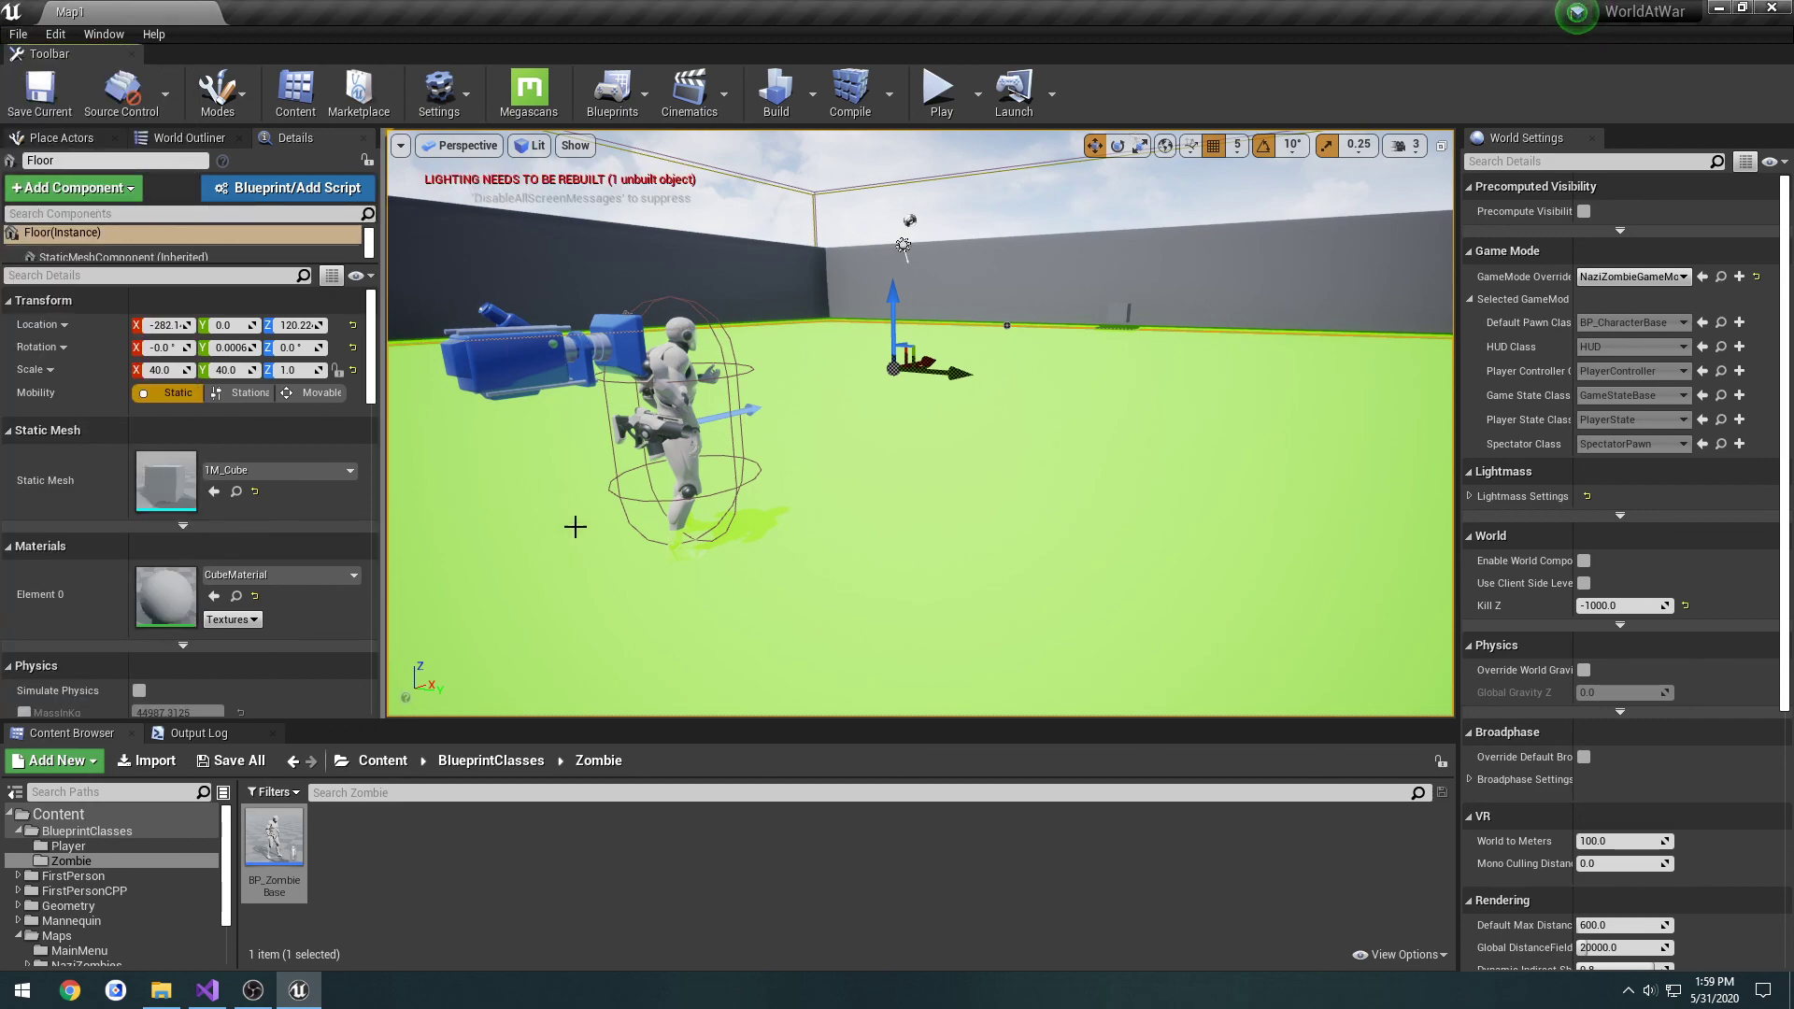